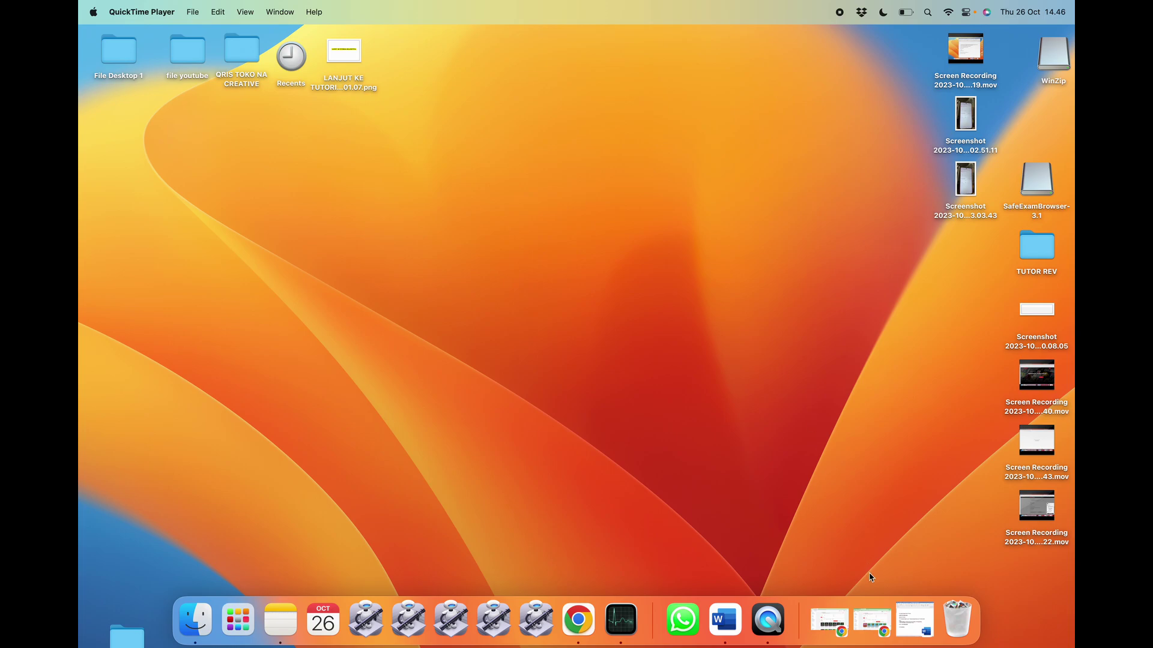
- Switch to the Chrome window with Shopee Seller Centre and open the second pulsa product, PULSA MURAH INDOSAT IM3 OOREDOO
{"action": "left_click", "coordinate": [866, 629]}
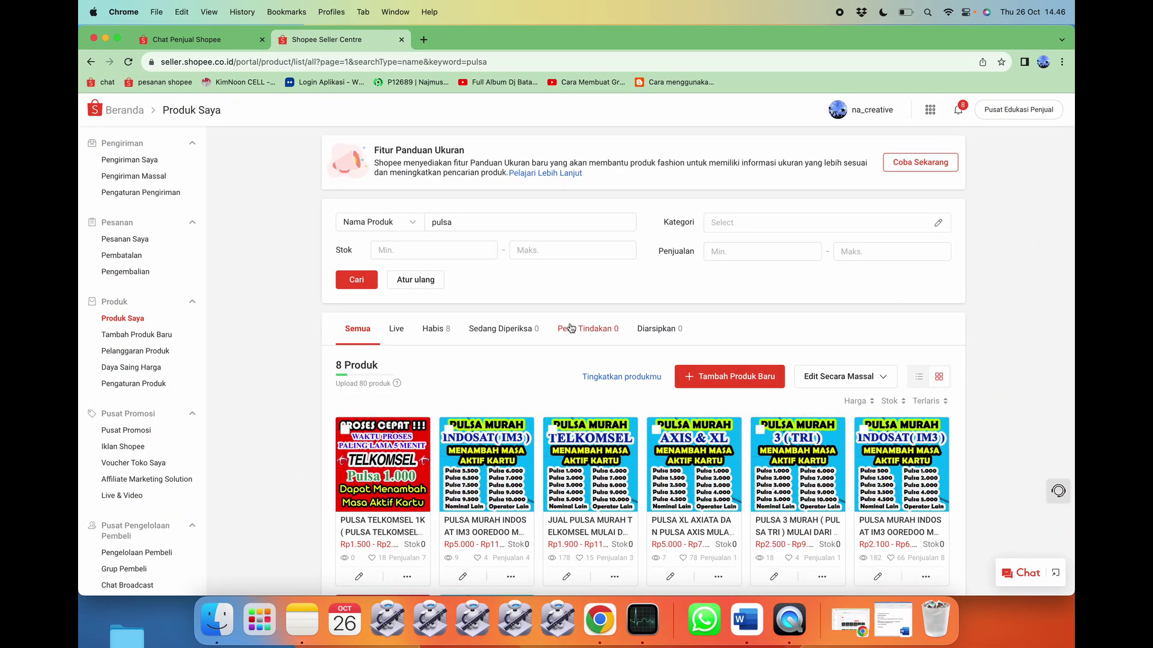
{"action": "scroll", "coordinate": [571, 327], "scroll_direction": "down", "scroll_amount": 5}
{"action": "scroll", "coordinate": [571, 327], "scroll_direction": "down", "scroll_amount": 1}
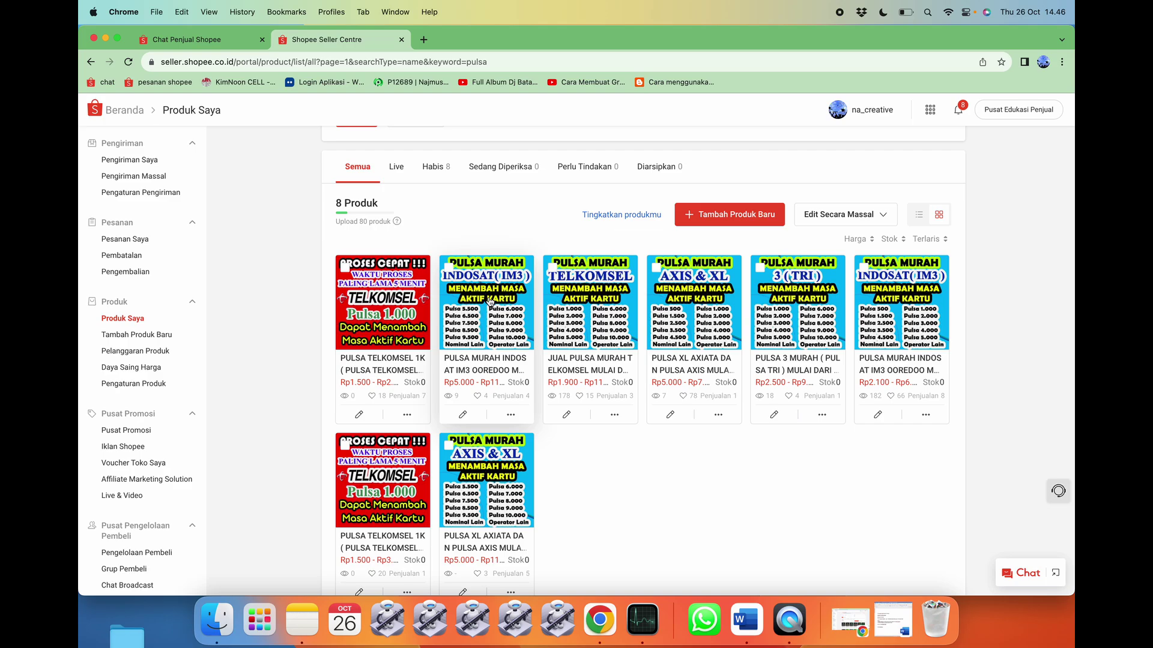
{"action": "left_click", "coordinate": [490, 302]}
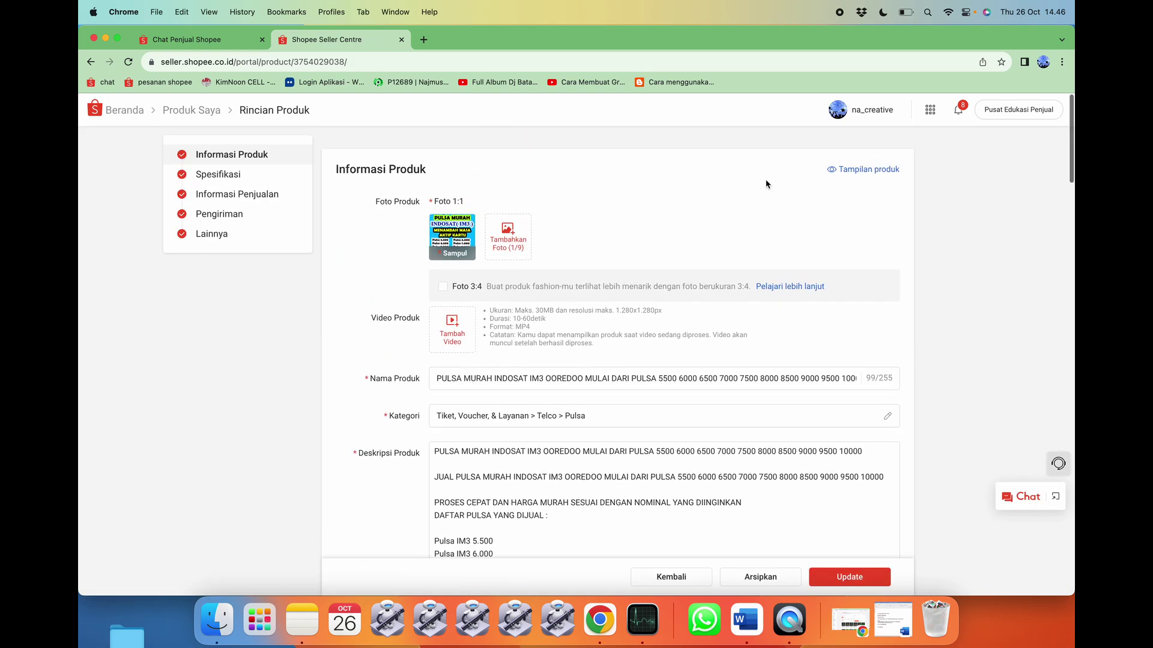
- Open the product's public page from its details and view the courier options behind Ongkos Kirim
{"action": "left_click", "coordinate": [870, 157]}
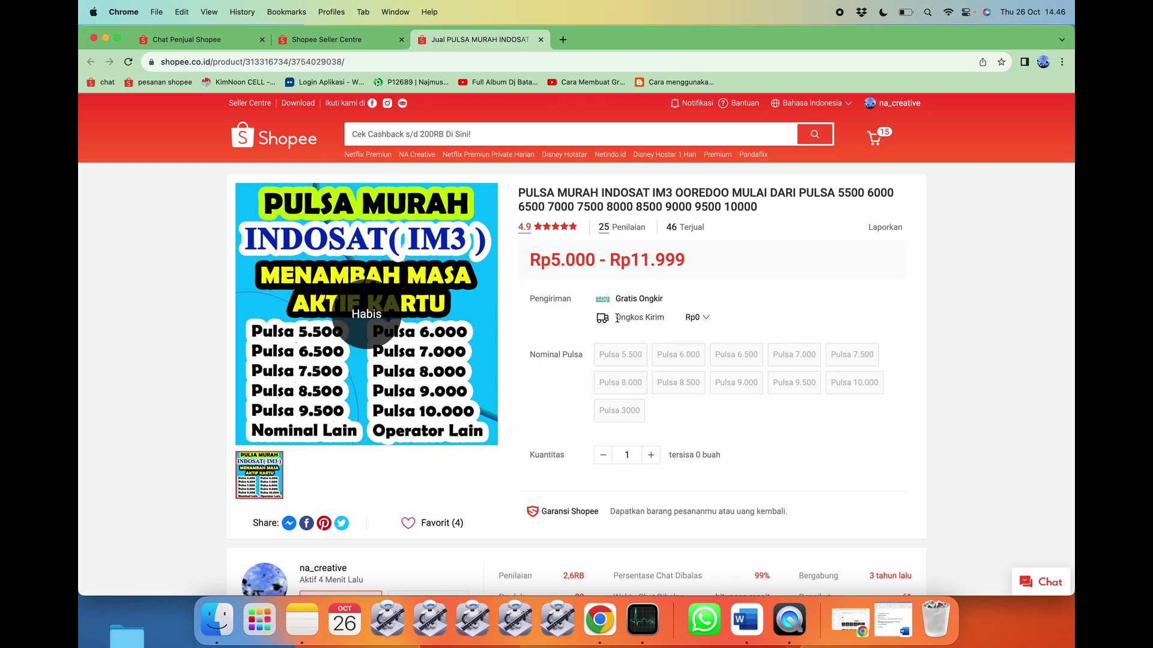
{"action": "left_click_drag", "start_coordinate": [616, 318], "coordinate": [665, 320]}
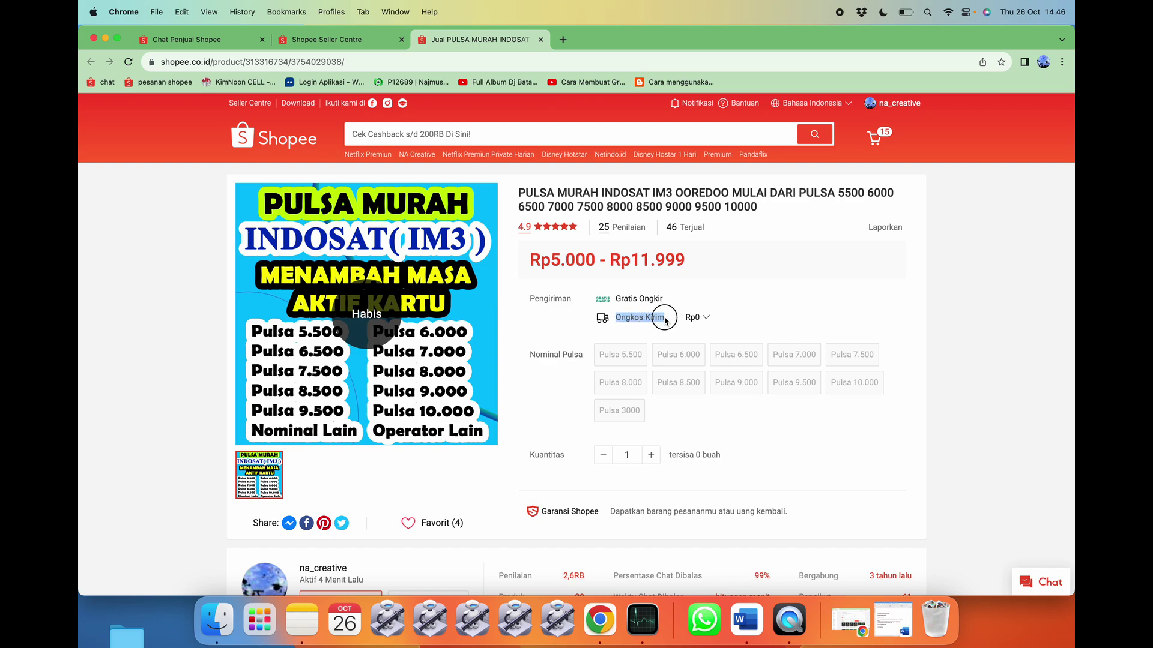
{"action": "mouse_move", "coordinate": [695, 317]}
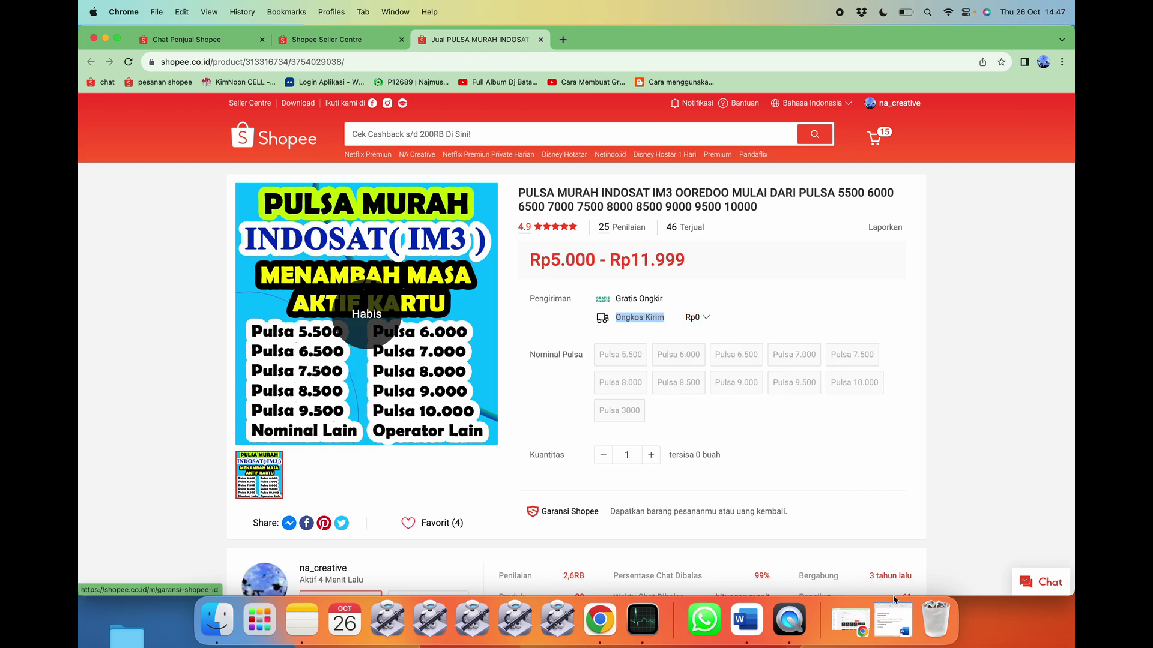
- Switch to the Word notes, review the feature names from "Fitur Termasuk Ongkir" to "Jasa Kirim Toko", and return to Chrome
{"action": "left_click", "coordinate": [891, 628]}
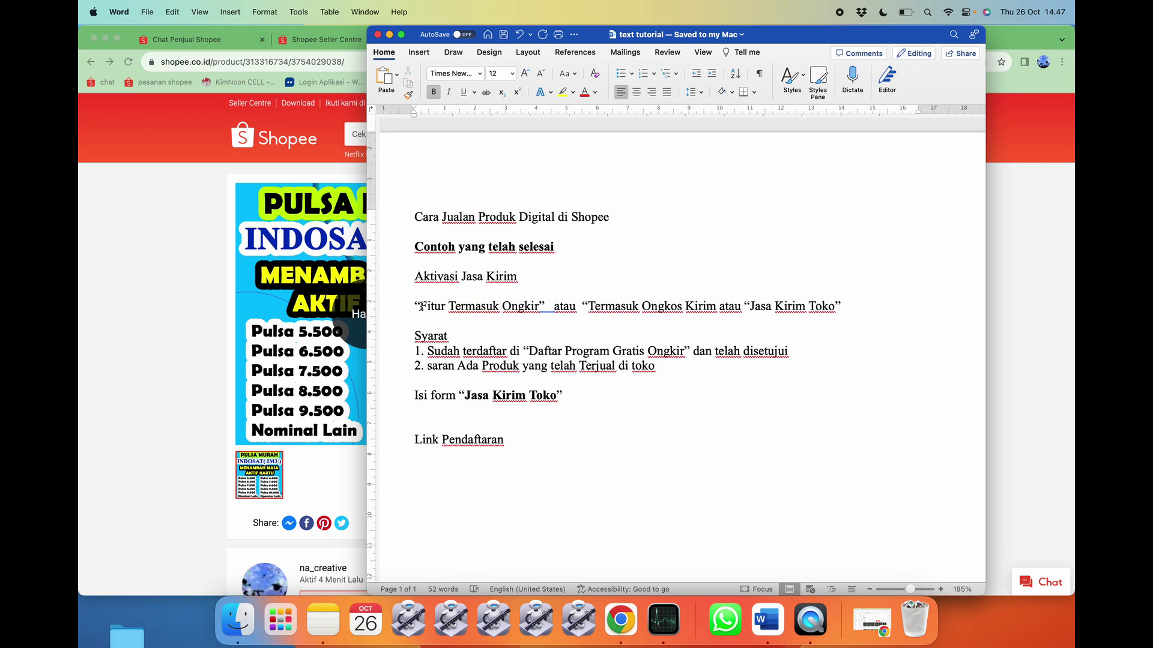
{"action": "left_click_drag", "start_coordinate": [419, 307], "coordinate": [527, 308]}
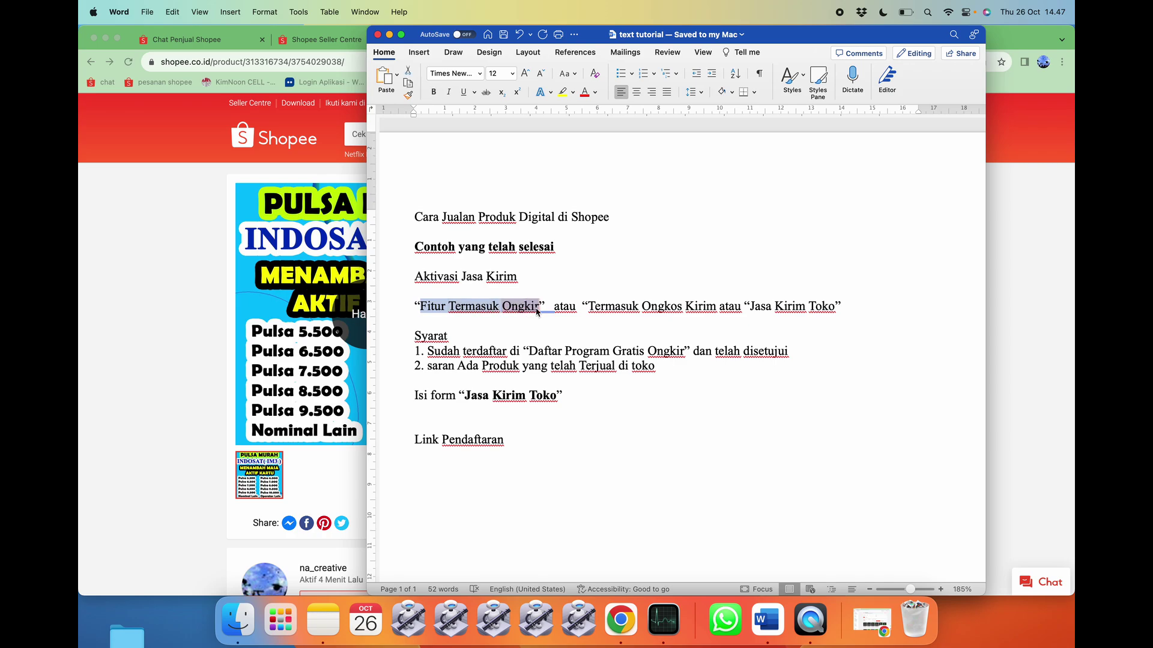
{"action": "right_click", "coordinate": [590, 308]}
{"action": "left_click", "coordinate": [591, 309]}
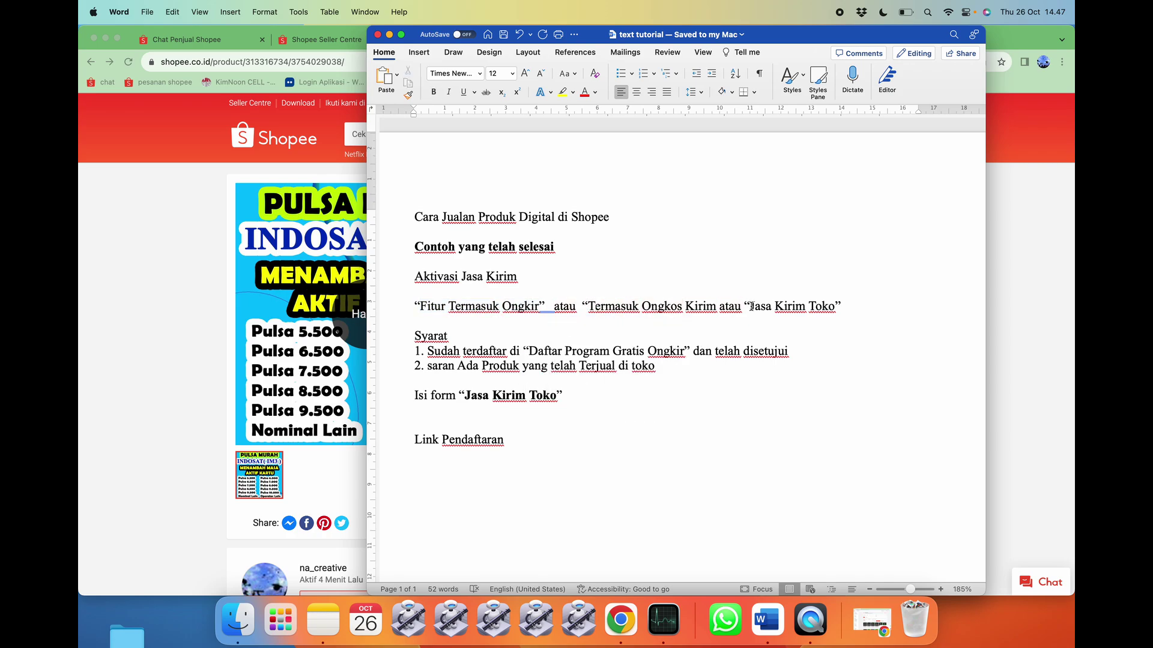
{"action": "left_click_drag", "start_coordinate": [749, 307], "coordinate": [836, 308]}
{"action": "left_click", "coordinate": [852, 306]}
{"action": "left_click", "coordinate": [135, 272]}
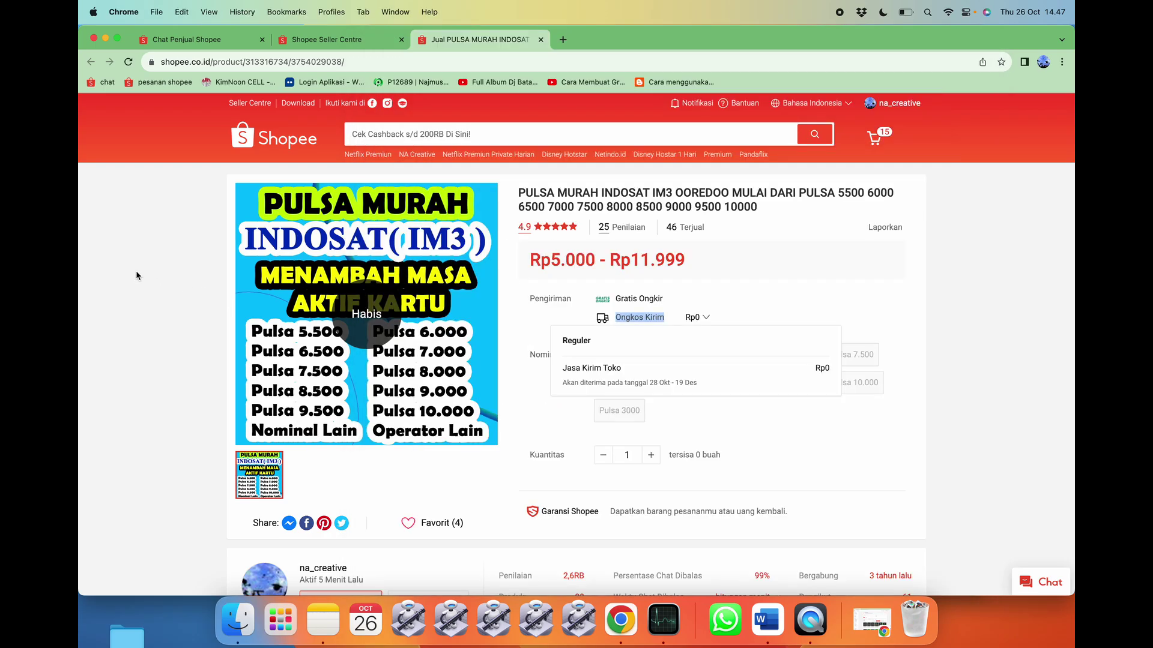
{"action": "left_click", "coordinate": [367, 40]}
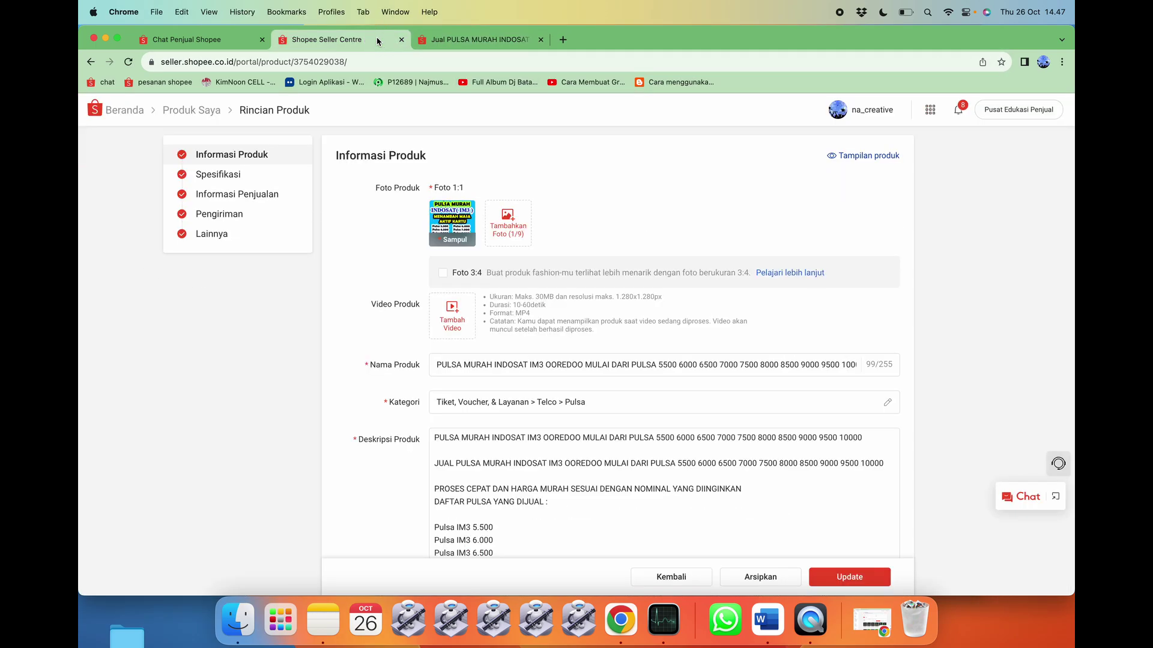
{"action": "left_click", "coordinate": [236, 41]}
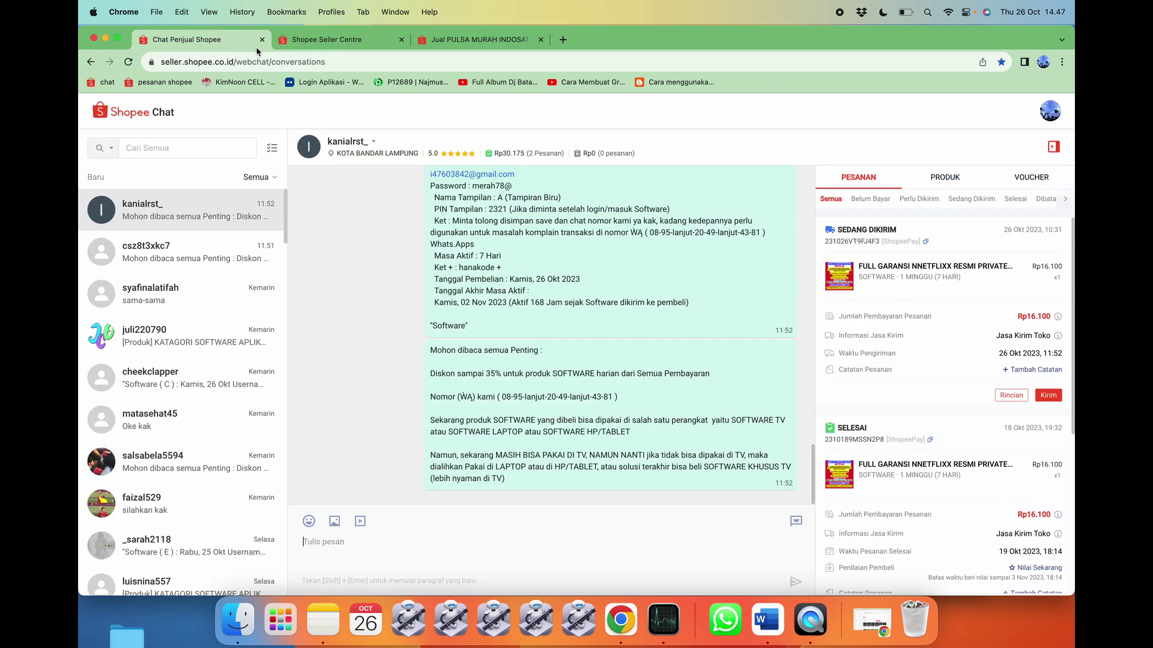
{"action": "left_click", "coordinate": [365, 41]}
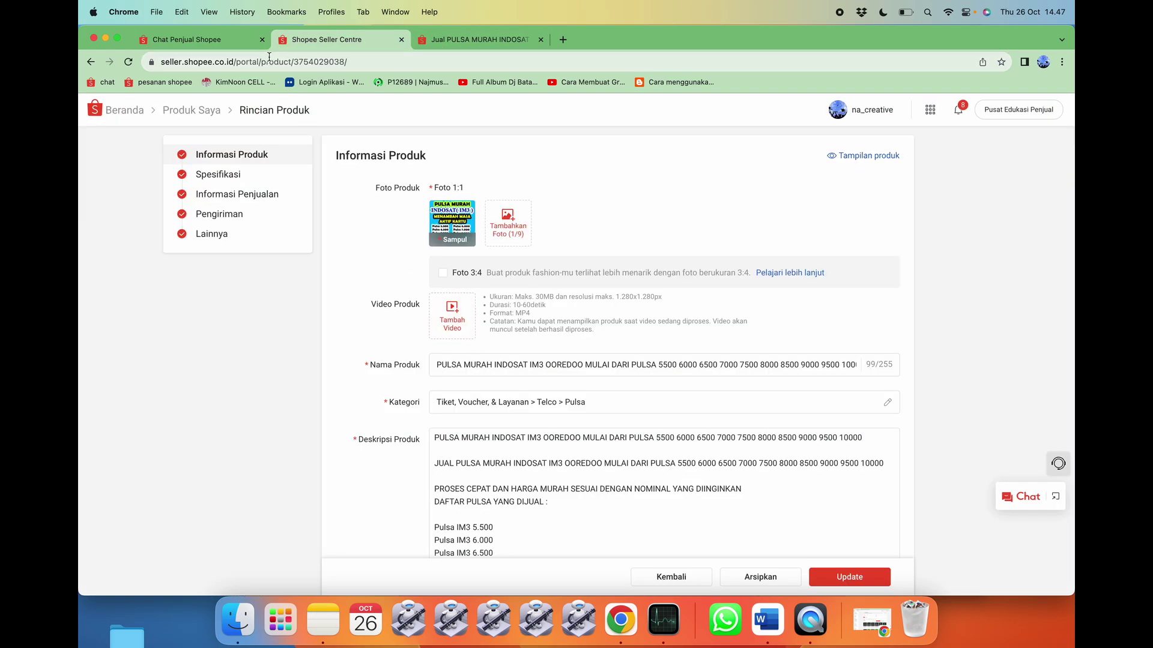
{"action": "left_click", "coordinate": [433, 41]}
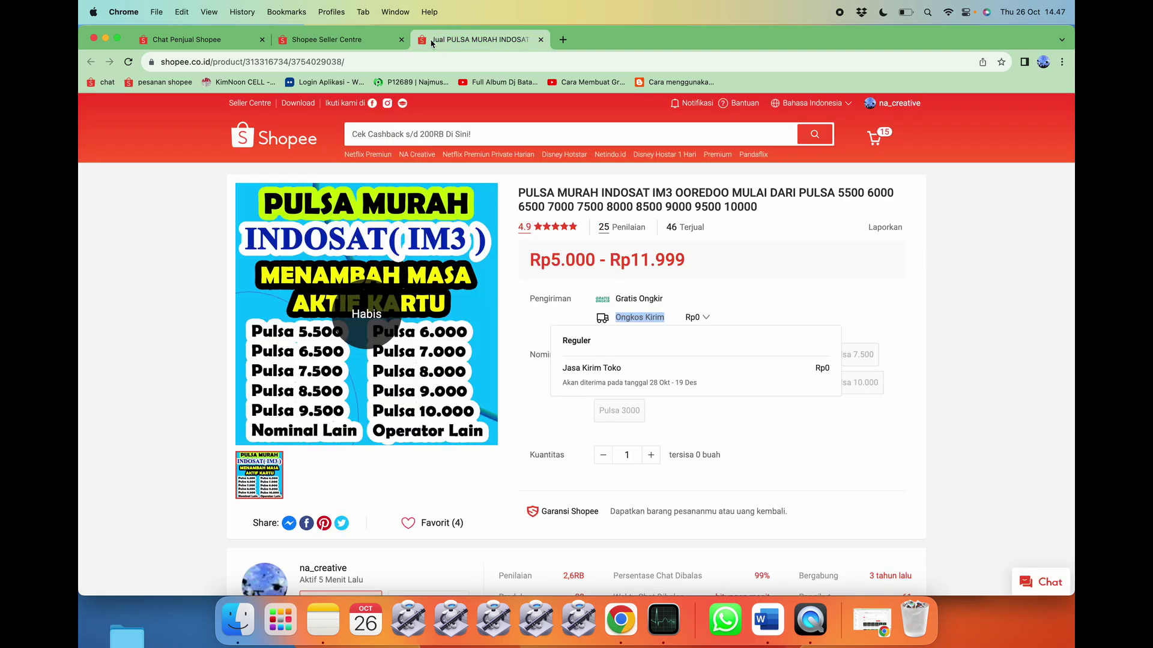
- Return to the Seller Centre product list, open the Indosat IM3 product for editing and examine its Ongkos Kirim settings
{"action": "left_click", "coordinate": [337, 40]}
{"action": "left_click", "coordinate": [91, 63]}
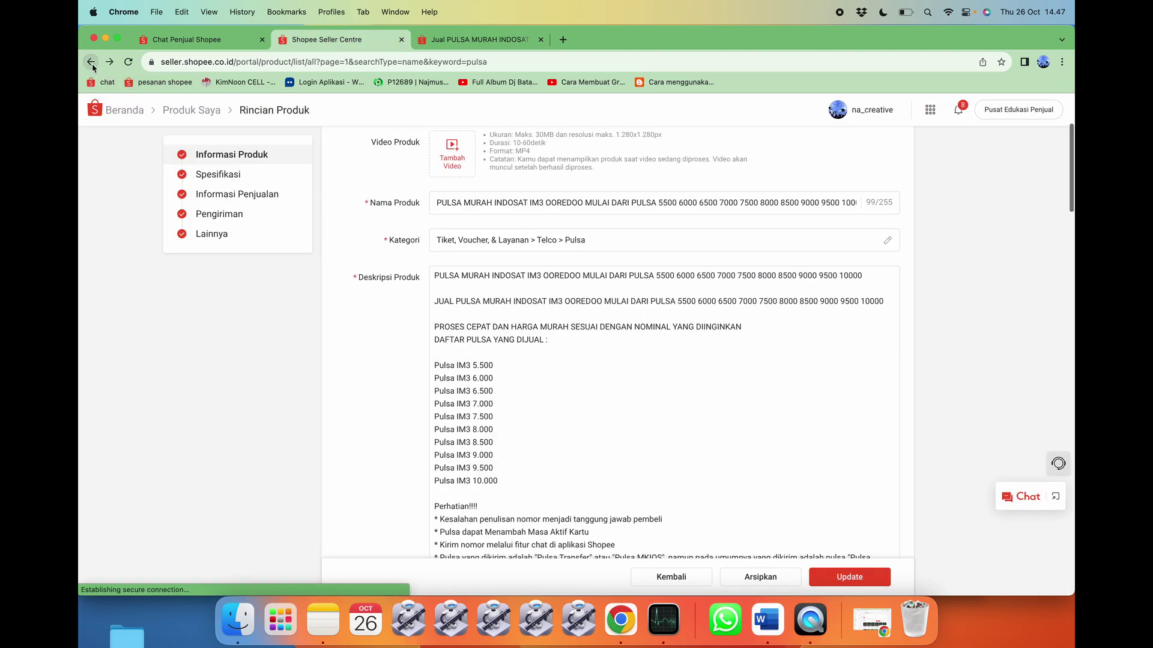
{"action": "left_click", "coordinate": [650, 380]}
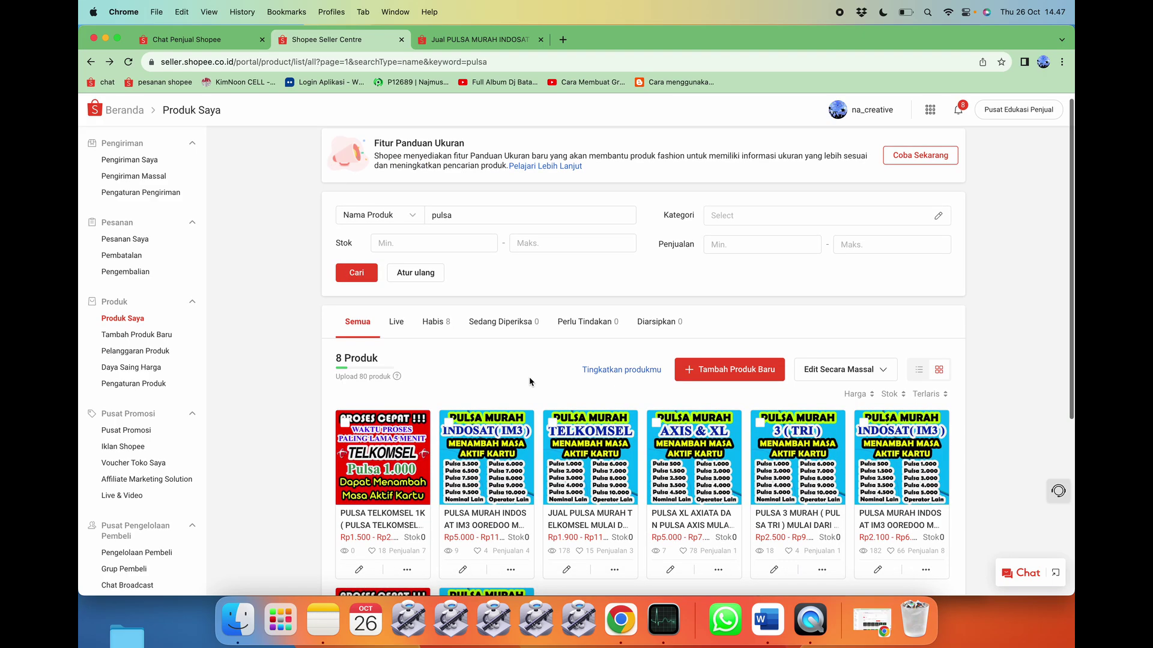
{"action": "scroll", "coordinate": [529, 377], "scroll_direction": "down", "scroll_amount": 3}
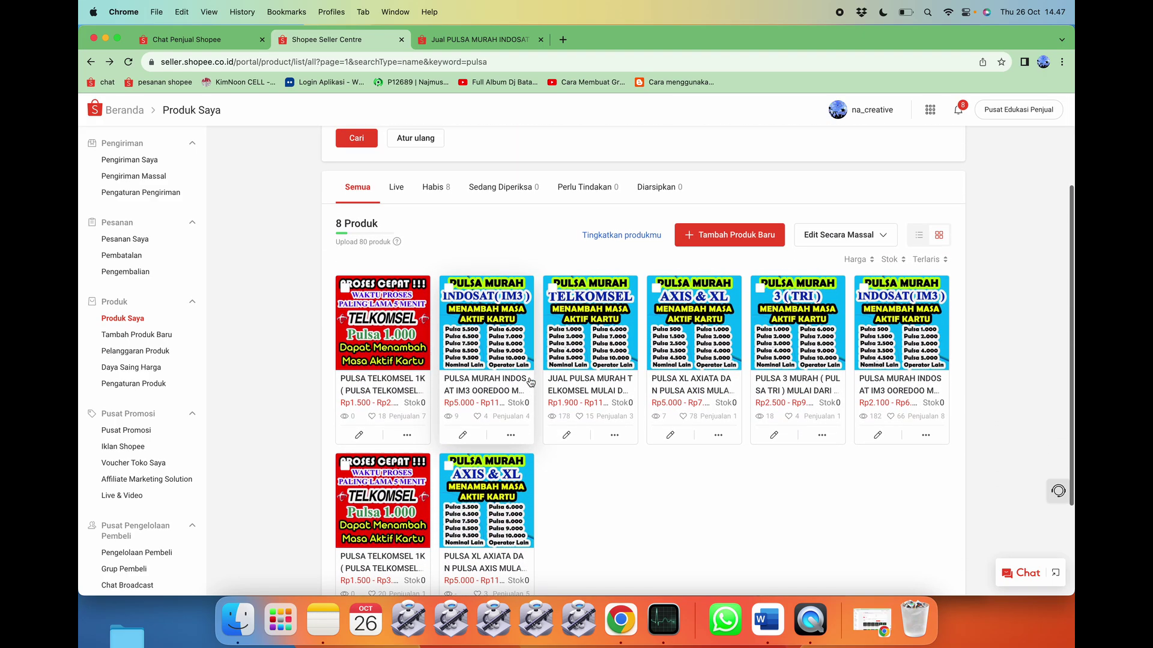
{"action": "left_click", "coordinate": [462, 434]}
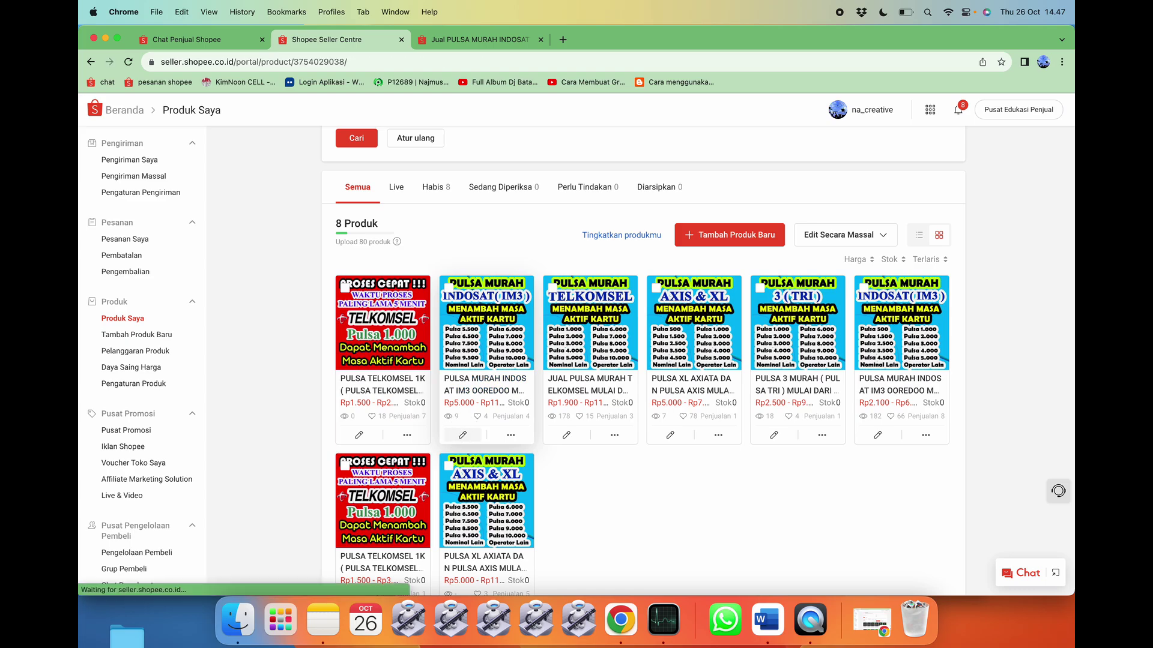
{"action": "scroll", "coordinate": [462, 433], "scroll_direction": "down", "scroll_amount": 10}
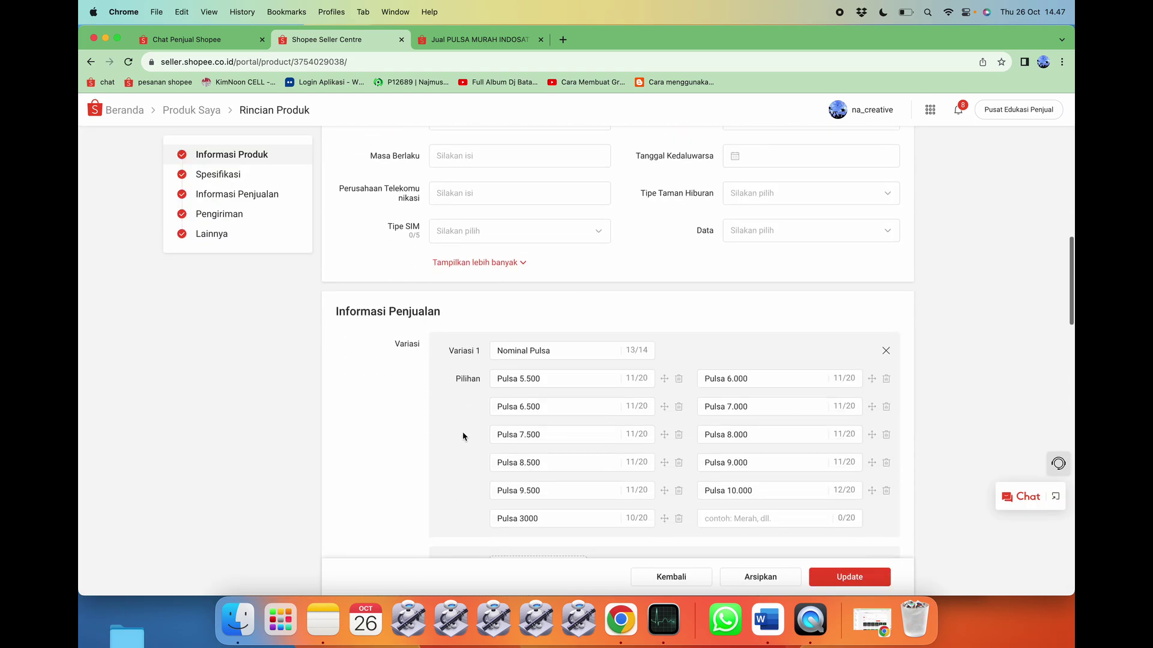
{"action": "scroll", "coordinate": [462, 435], "scroll_direction": "down", "scroll_amount": 10}
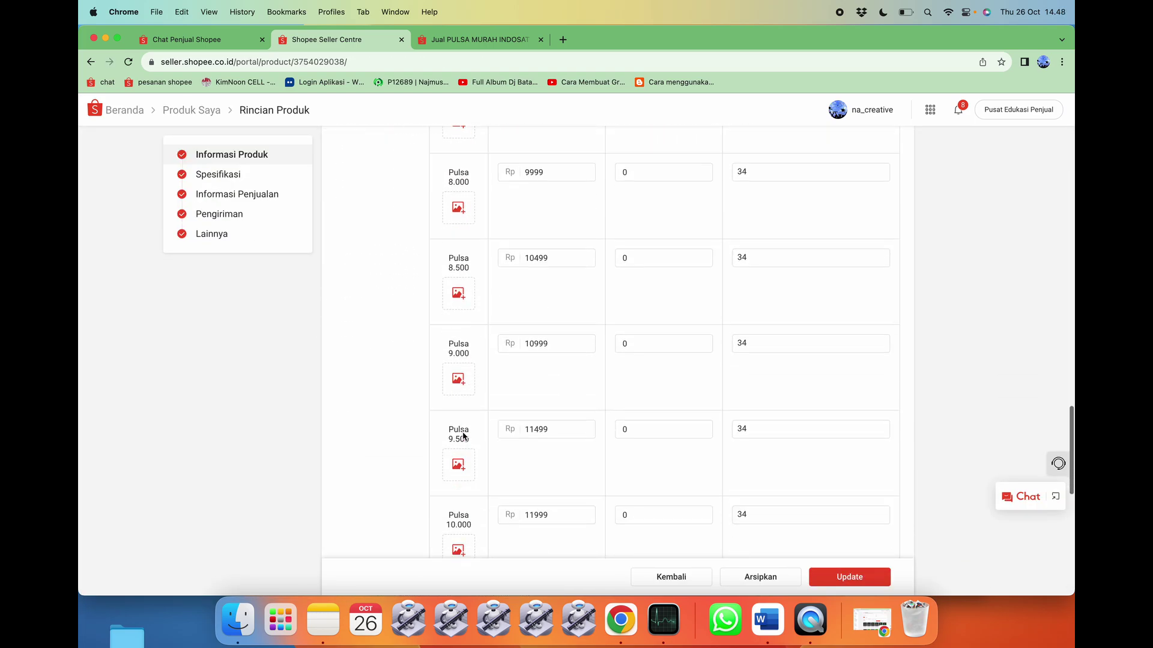
{"action": "scroll", "coordinate": [462, 434], "scroll_direction": "down", "scroll_amount": 15}
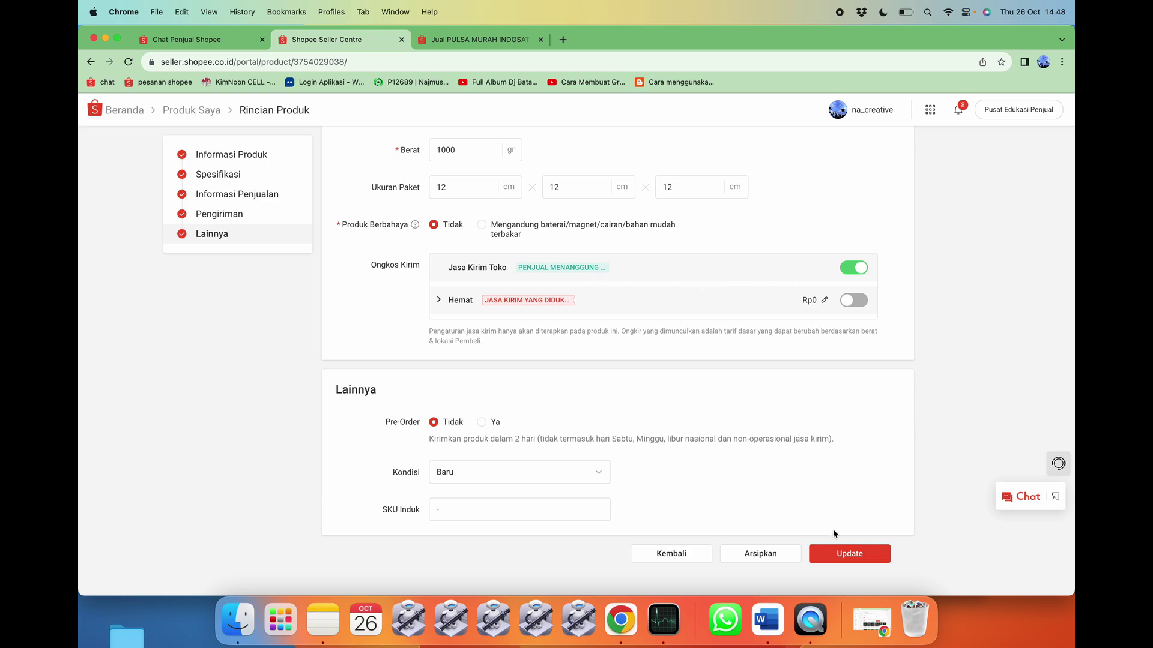
- Switch to the other store's Seller Centre window and open Pengaturan Pengiriman in a separate tab
{"action": "left_click", "coordinate": [870, 623]}
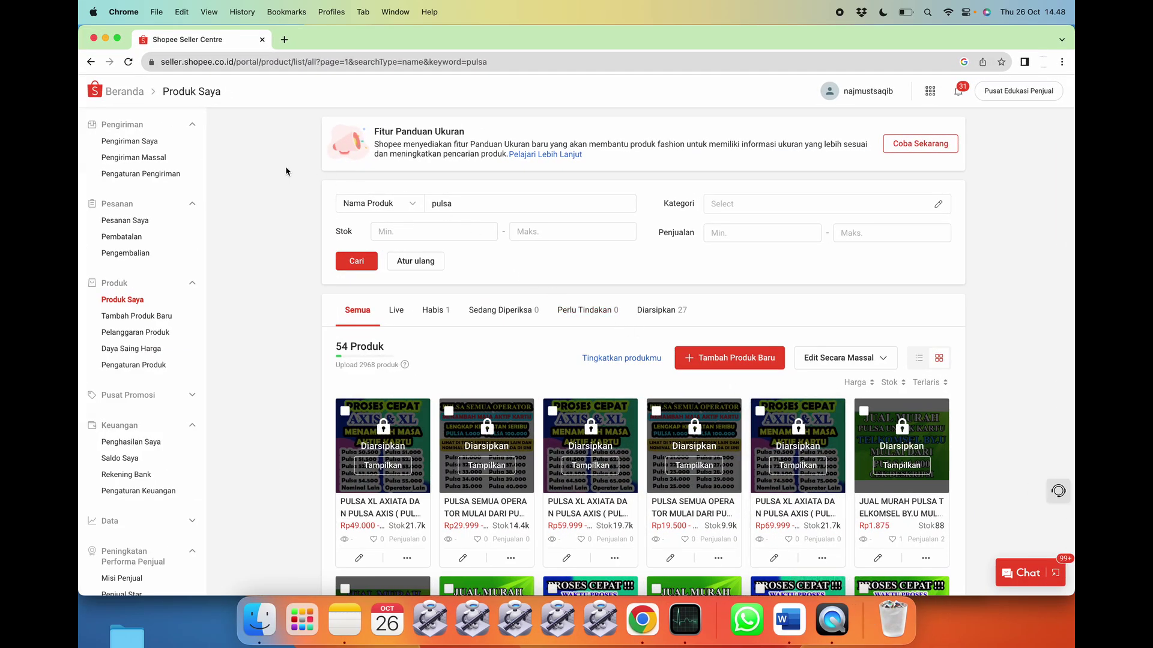
{"action": "left_click", "coordinate": [150, 180], "text": "super"}
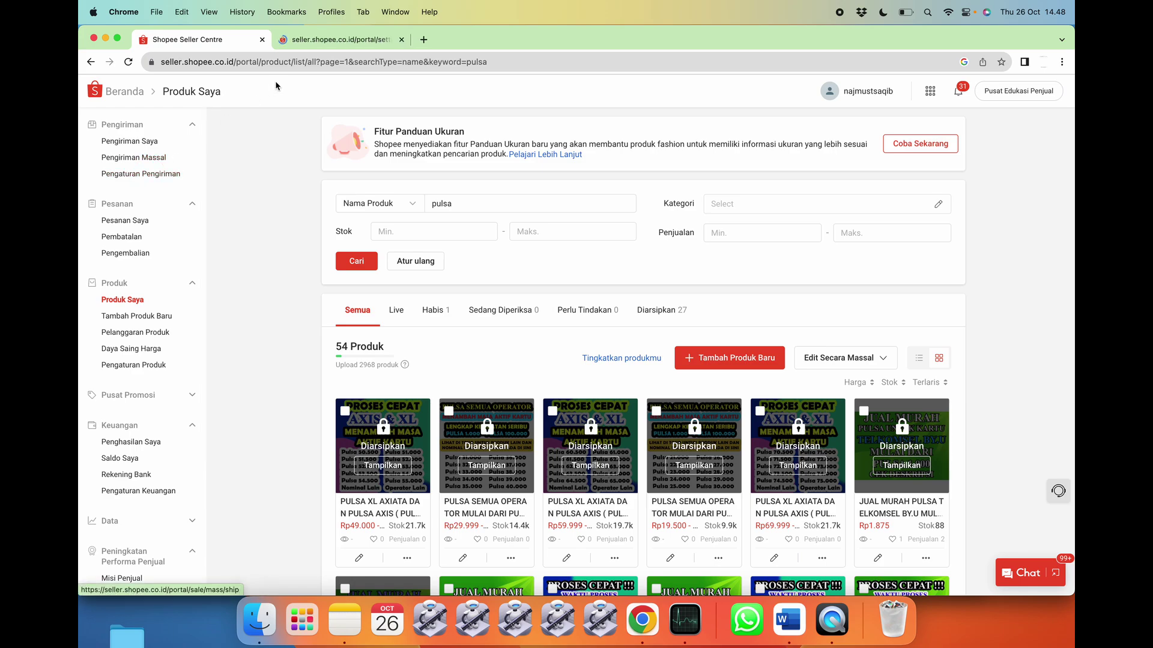
{"action": "left_click", "coordinate": [297, 38]}
{"action": "left_click", "coordinate": [222, 38]}
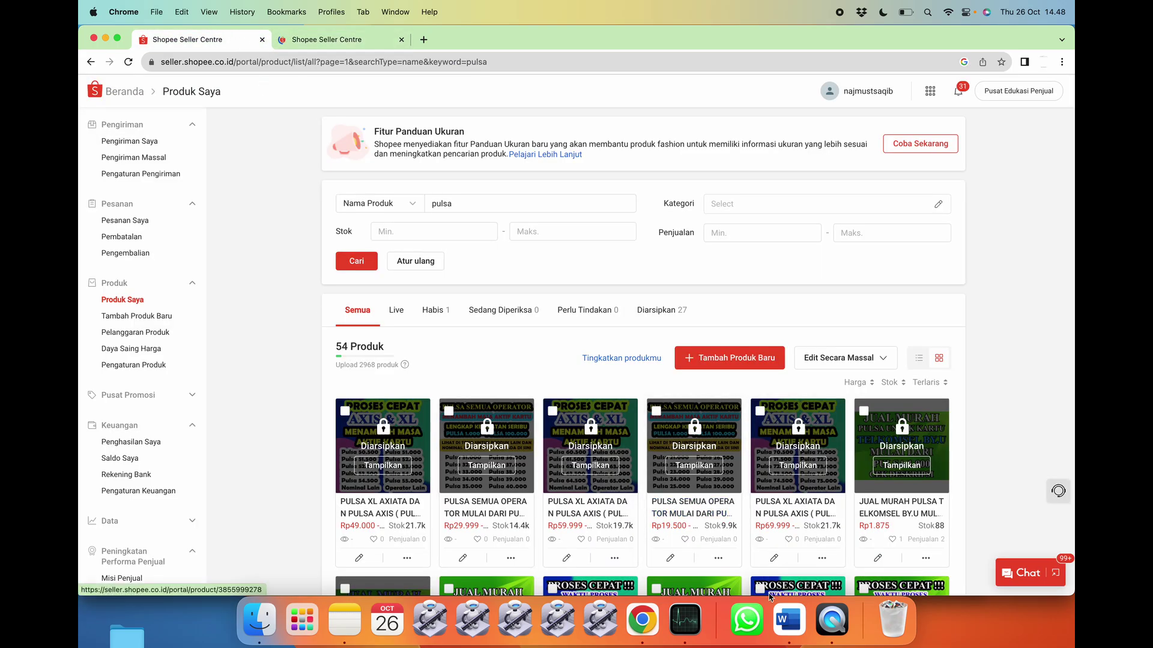
- Switch to Word, review the two requirements listed under Syarat, and return to the browser
{"action": "left_click", "coordinate": [789, 619]}
{"action": "double_click", "coordinate": [450, 303]}
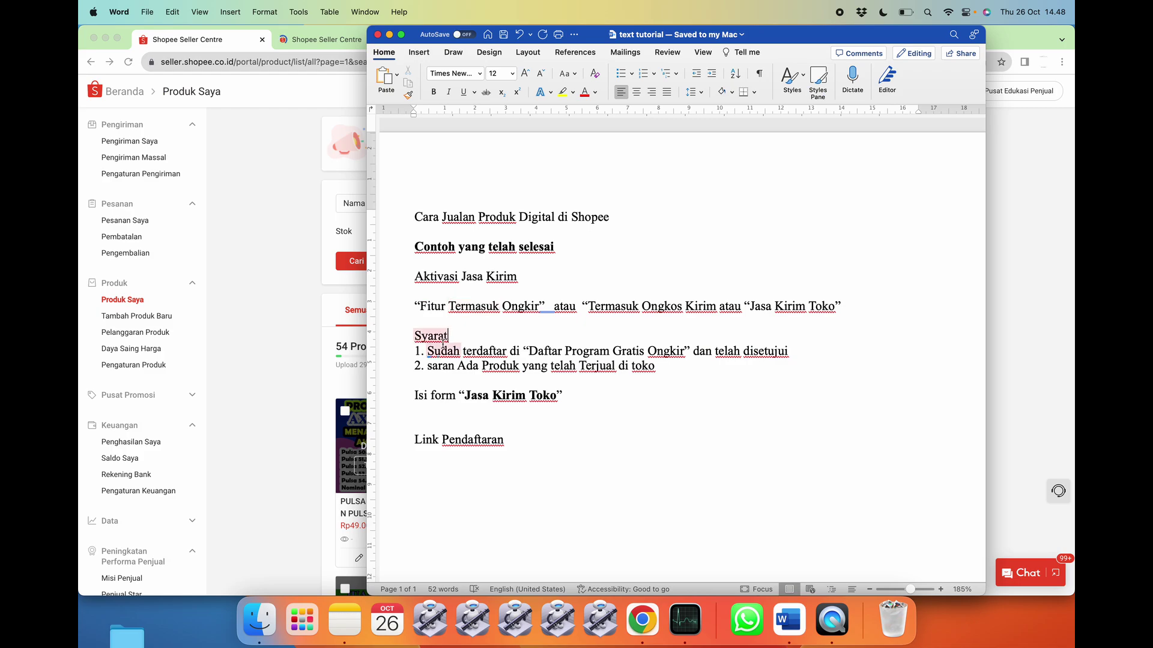
{"action": "left_click_drag", "start_coordinate": [428, 352], "coordinate": [795, 354]}
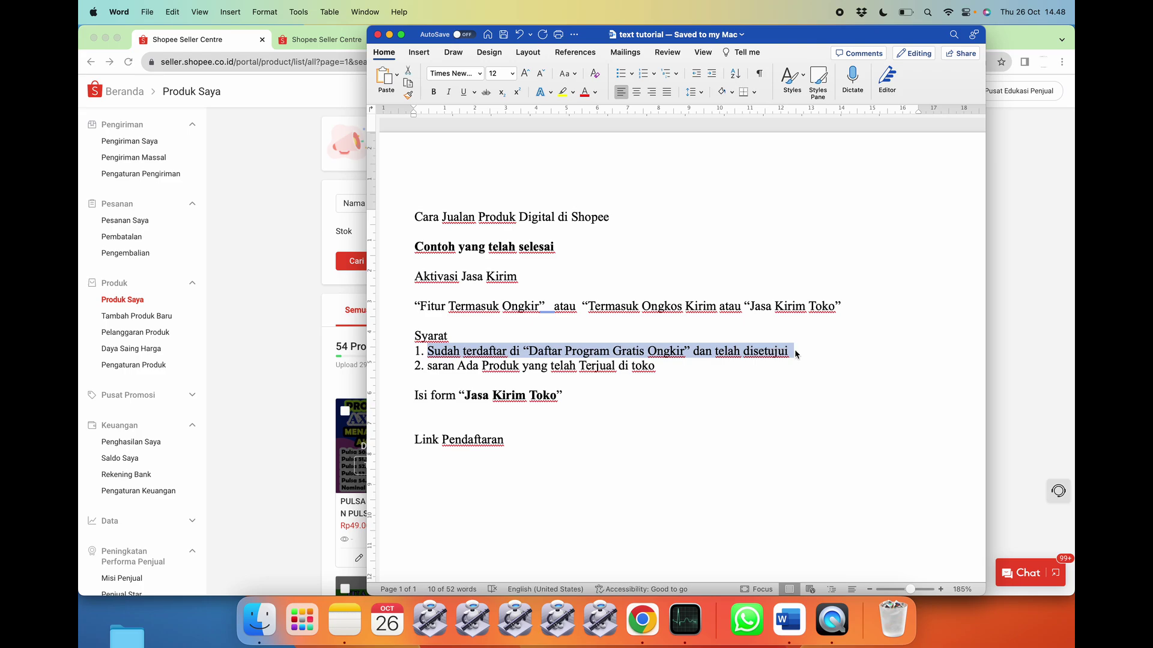
{"action": "left_click", "coordinate": [659, 367]}
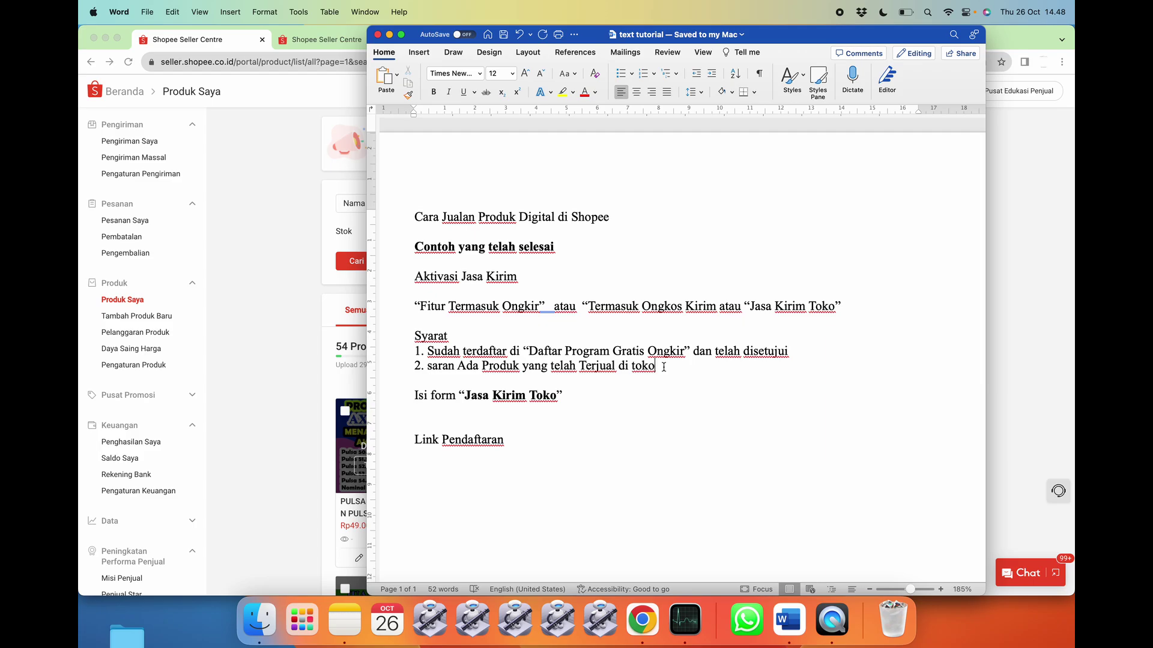
{"action": "left_click", "coordinate": [266, 297]}
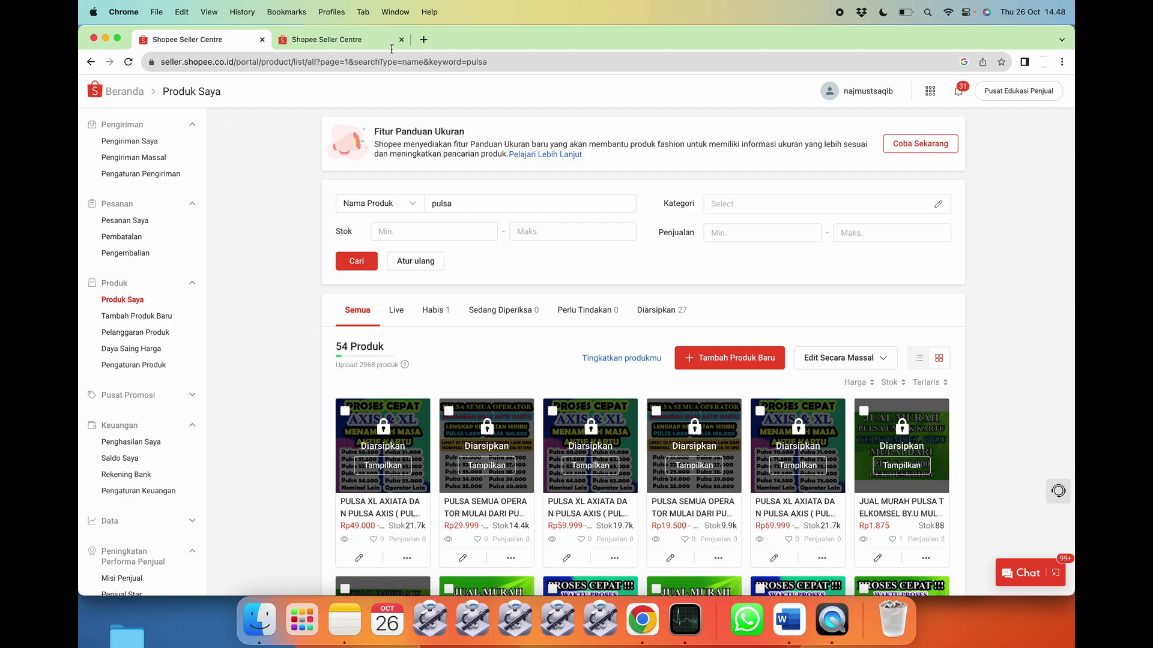
- Search Google for "seller shopee" in a new tab, enter Shopee Seller Centre from the results and open Pengaturan Pengiriman
{"action": "left_click", "coordinate": [424, 40]}
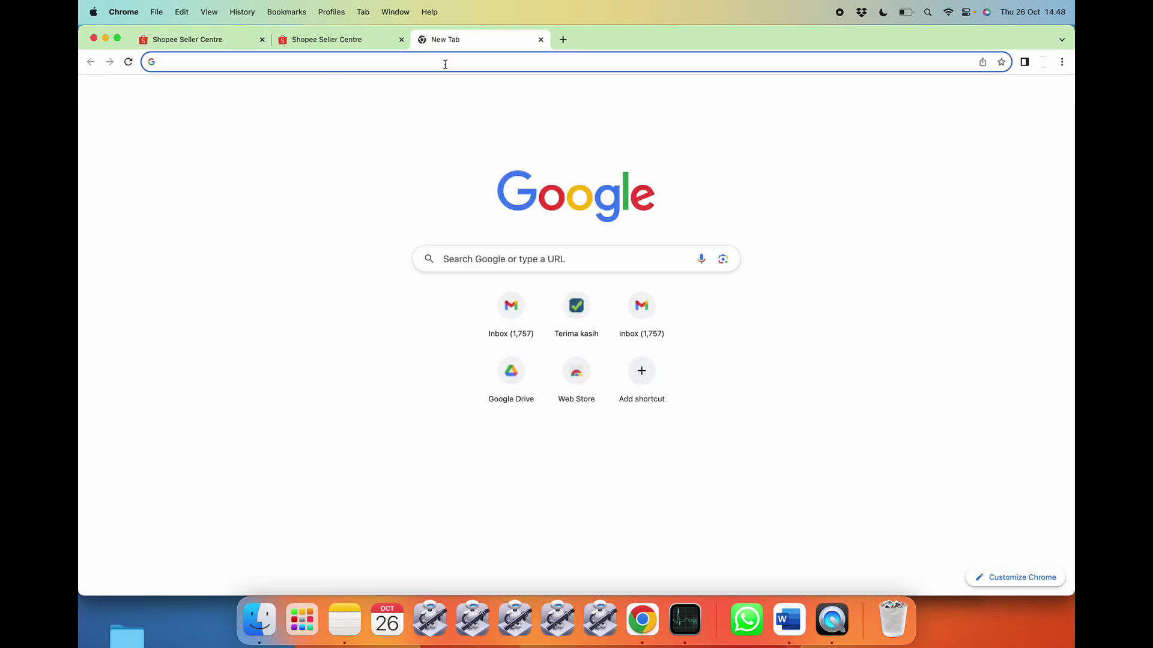
{"action": "type", "text": "seller"}
{"action": "key", "text": "BackSpace"}
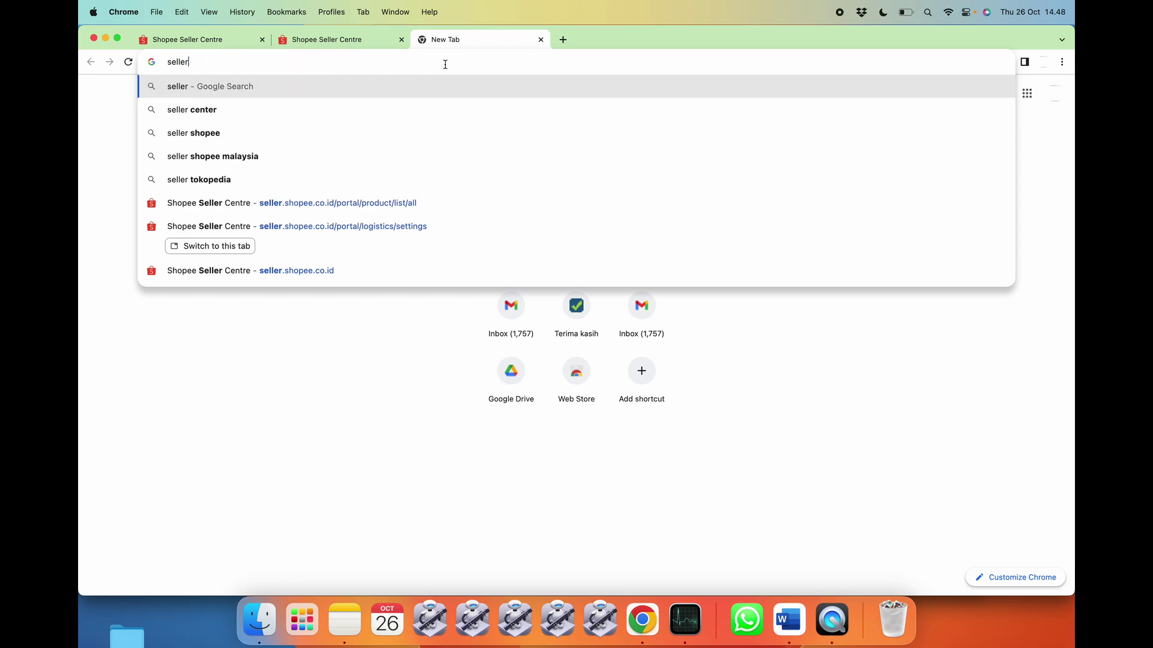
{"action": "type", "text": "shopee"}
{"action": "key", "text": "Return"}
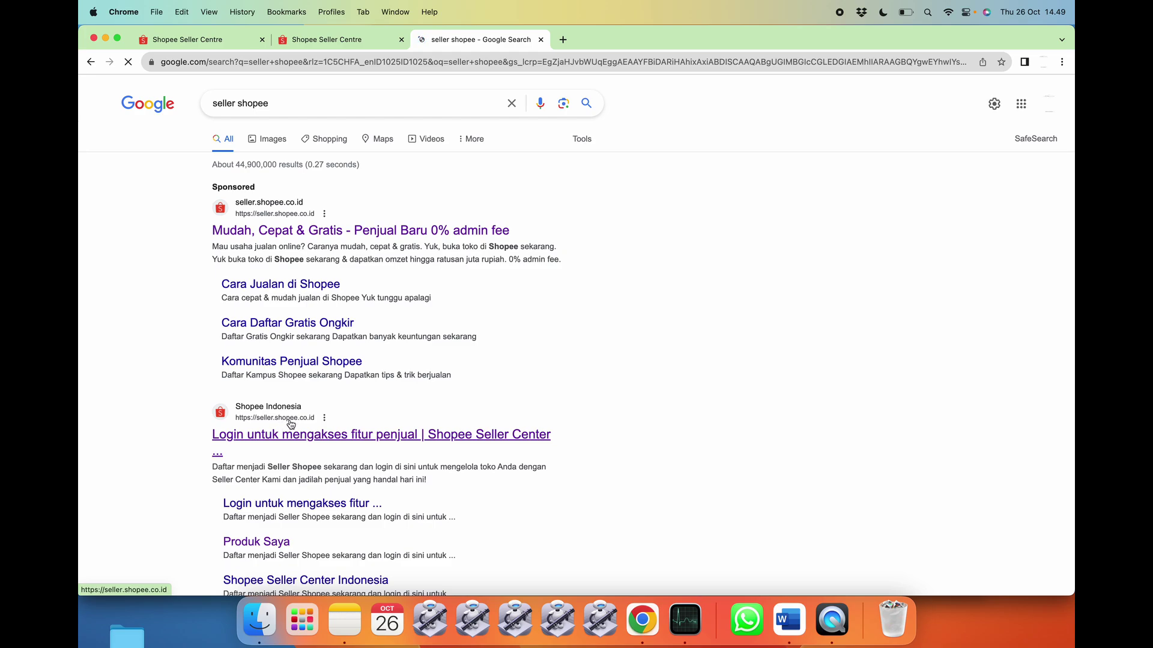
{"action": "left_click", "coordinate": [307, 434]}
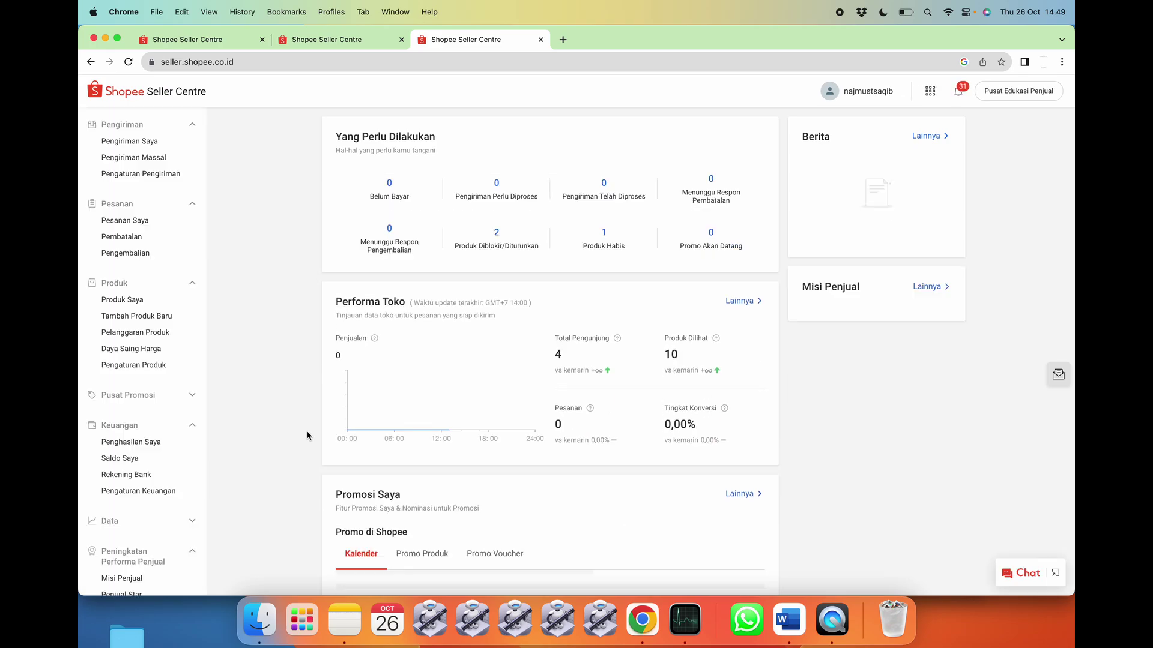
{"action": "left_click", "coordinate": [141, 176]}
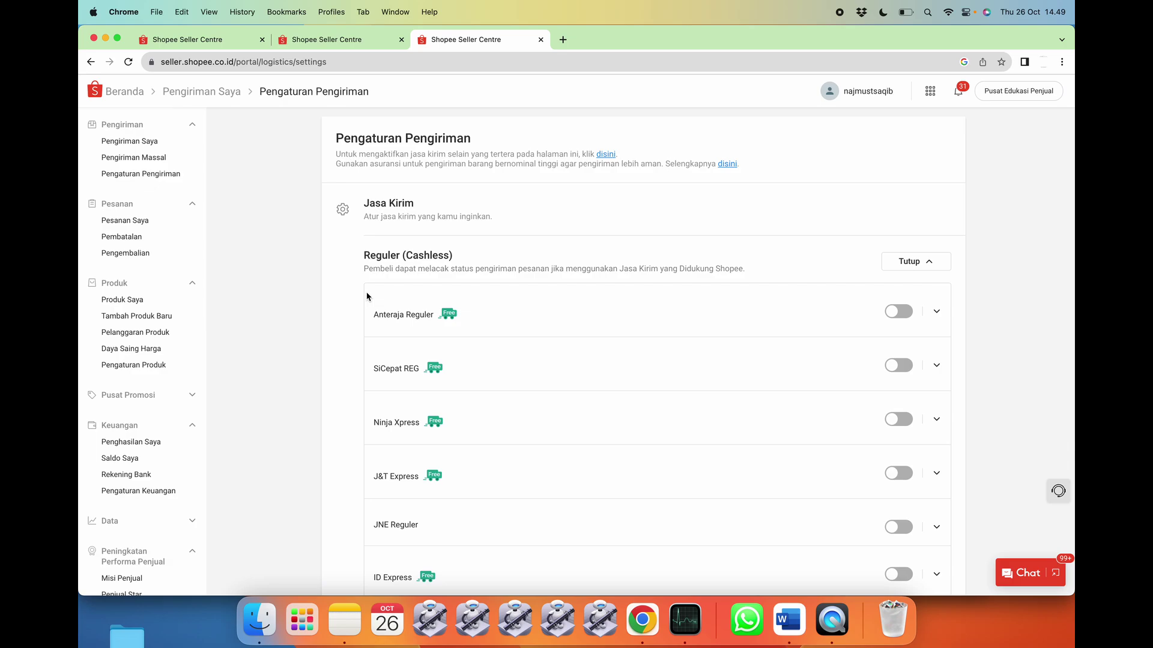
- Switch to Word, highlight the "Daftar Program Gratis Ongkir" registration requirement, and return to the shipping settings in Chrome
{"action": "left_click", "coordinate": [789, 620]}
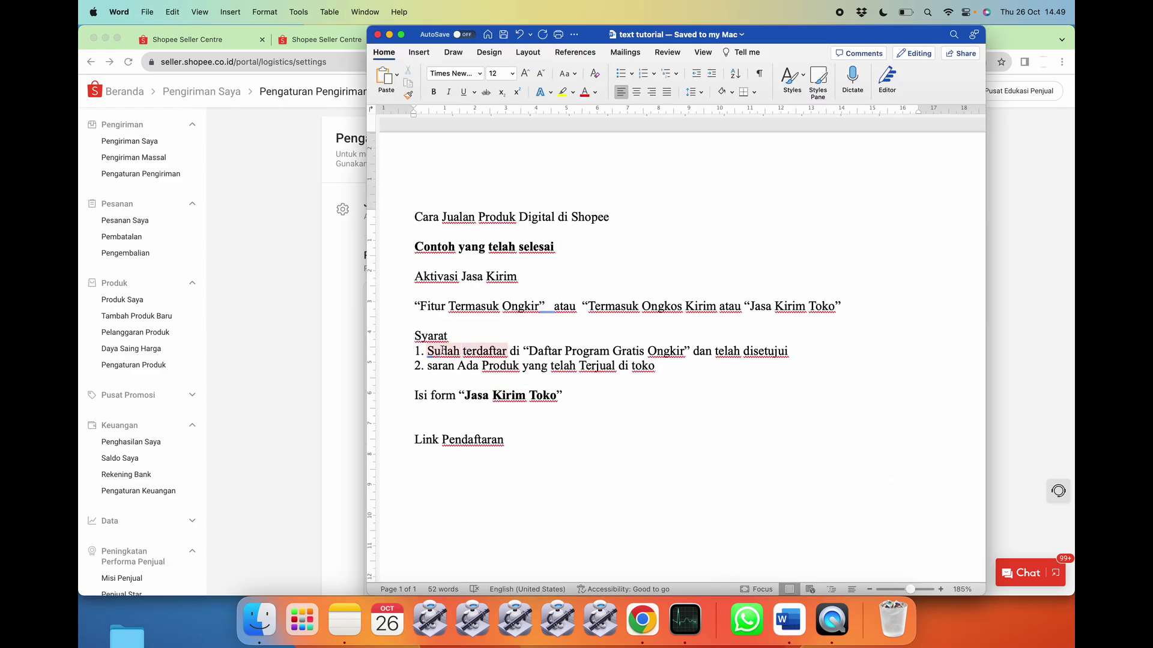
{"action": "left_click_drag", "start_coordinate": [429, 350], "coordinate": [479, 350]}
{"action": "left_click_drag", "start_coordinate": [539, 351], "coordinate": [794, 351]}
{"action": "left_click", "coordinate": [318, 271]}
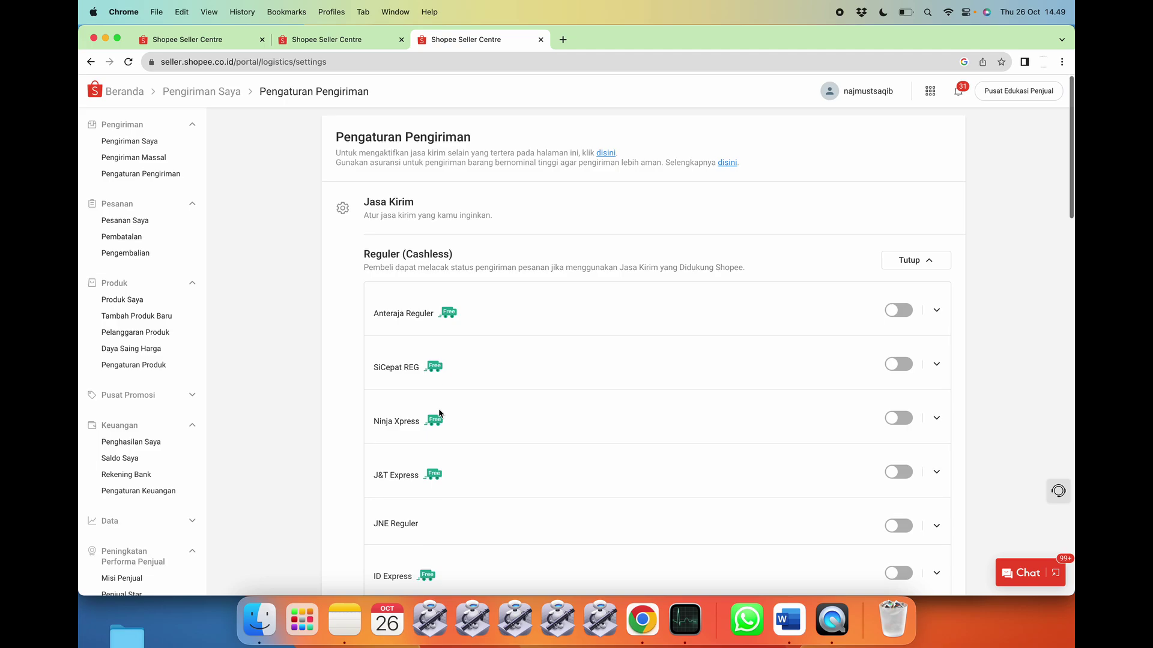
- Review the available shipping services in Pengaturan Pengiriman and open the activation form for services not listed on the page
{"action": "scroll", "coordinate": [438, 412], "scroll_direction": "down", "scroll_amount": 20}
{"action": "scroll", "coordinate": [439, 413], "scroll_direction": "down", "scroll_amount": 8}
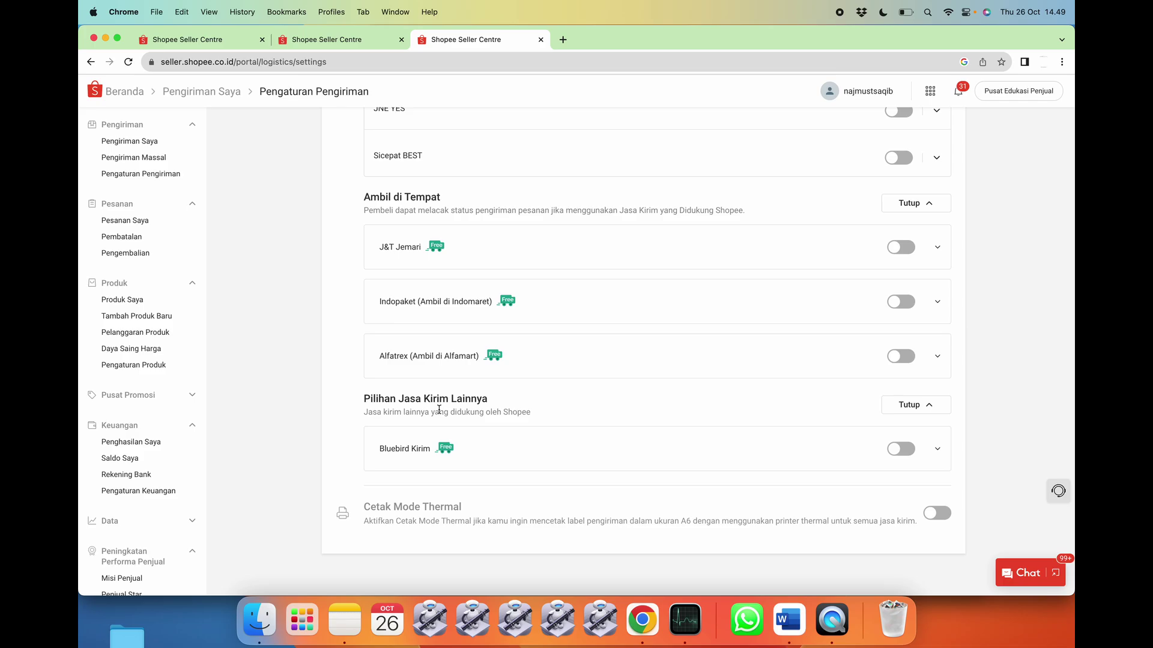
{"action": "scroll", "coordinate": [444, 332], "scroll_direction": "up", "scroll_amount": 15}
{"action": "mouse_move", "coordinate": [446, 324]}
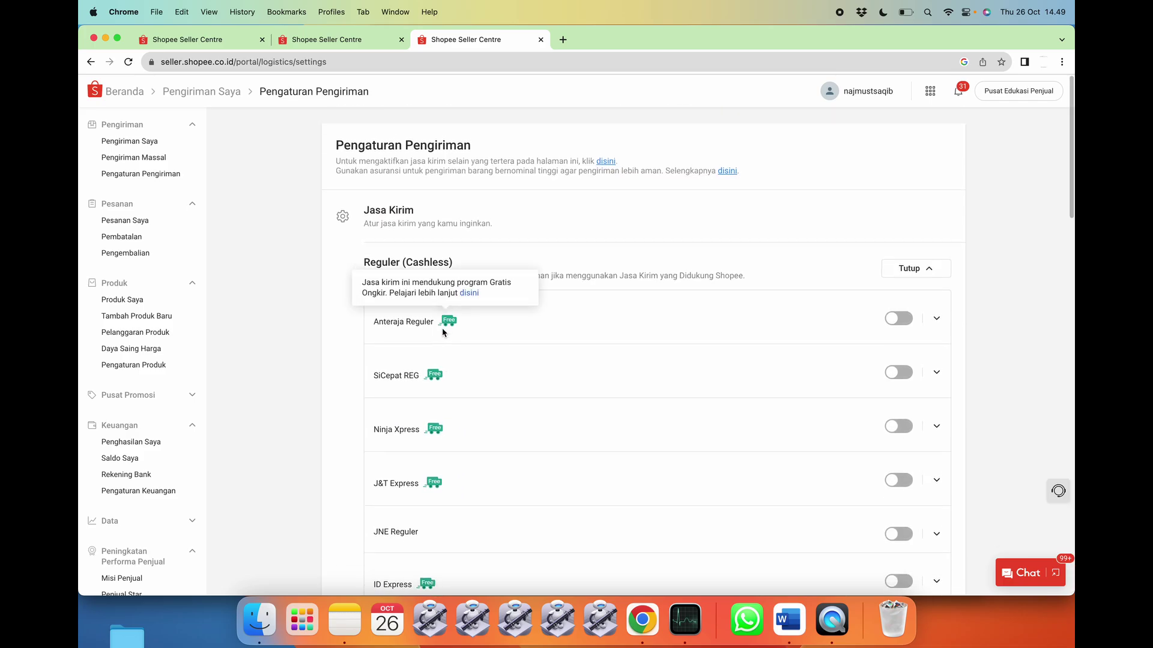
{"action": "left_click_drag", "start_coordinate": [335, 155], "coordinate": [615, 155]}
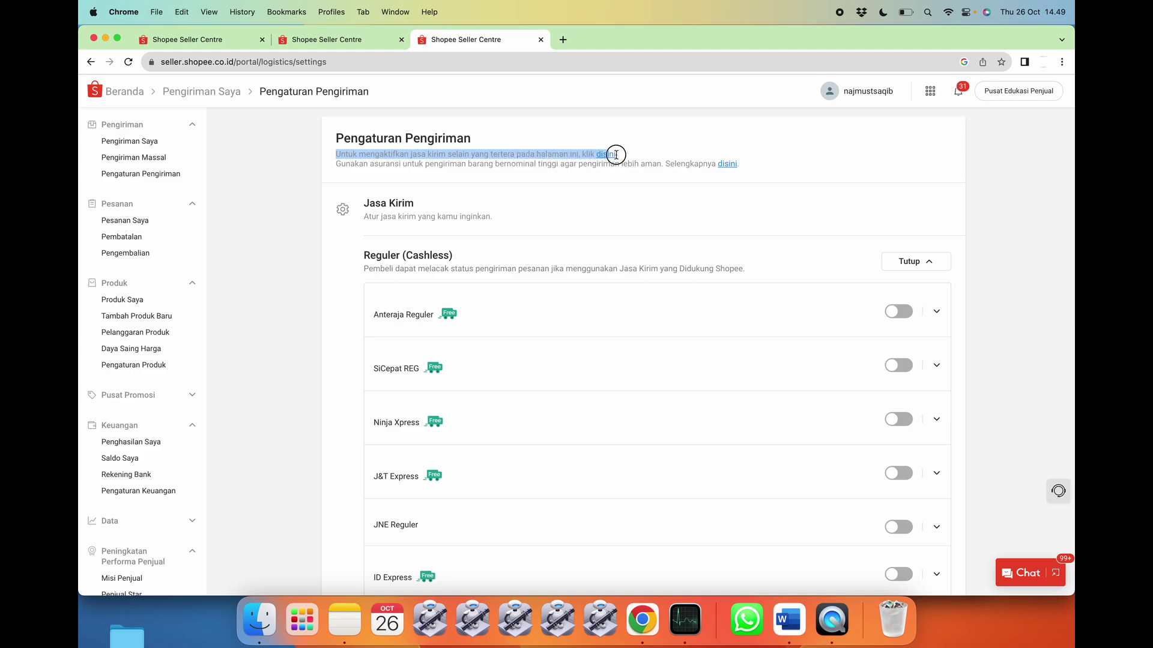
{"action": "left_click", "coordinate": [650, 158]}
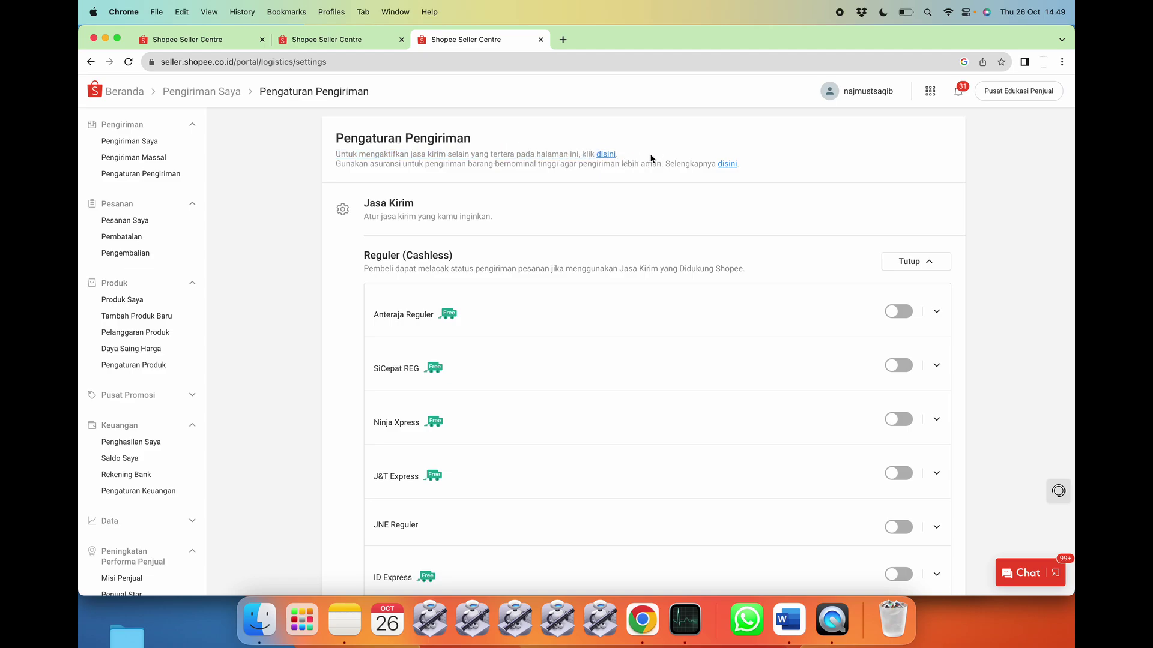
{"action": "left_click", "coordinate": [603, 154]}
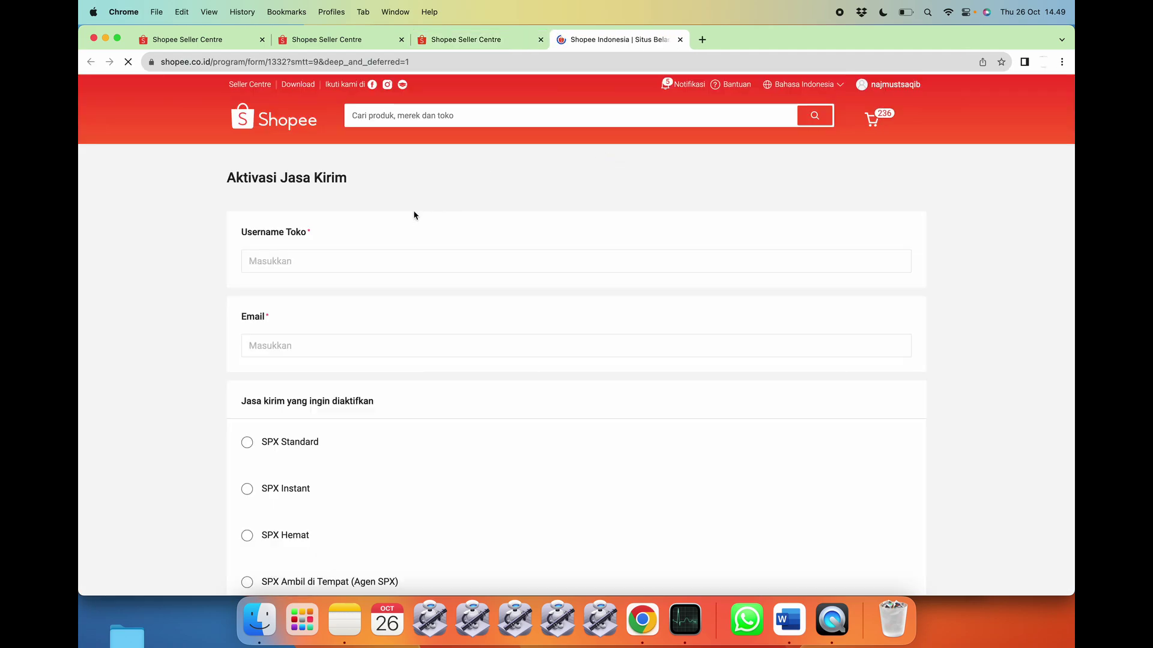
- Review the Aktivasi Jasa Kirim form, highlight the Gratis Ongkir line, and open the form for shipping services not supported by Shopee
{"action": "scroll", "coordinate": [374, 276], "scroll_direction": "down", "scroll_amount": 5}
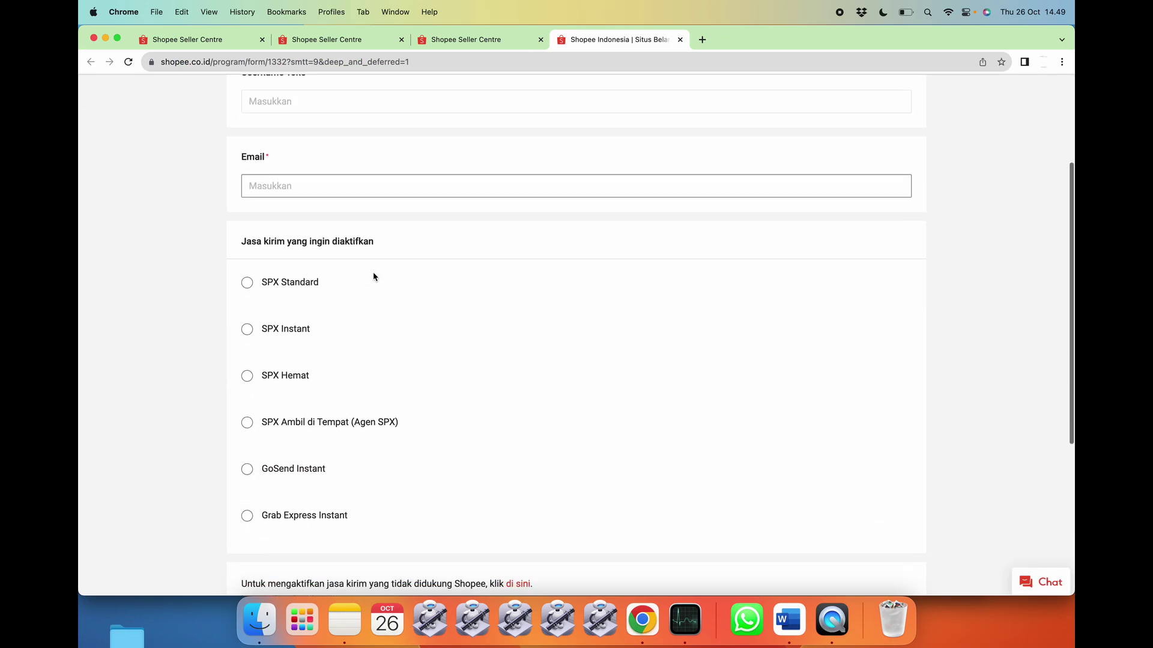
{"action": "scroll", "coordinate": [374, 276], "scroll_direction": "down", "scroll_amount": 8}
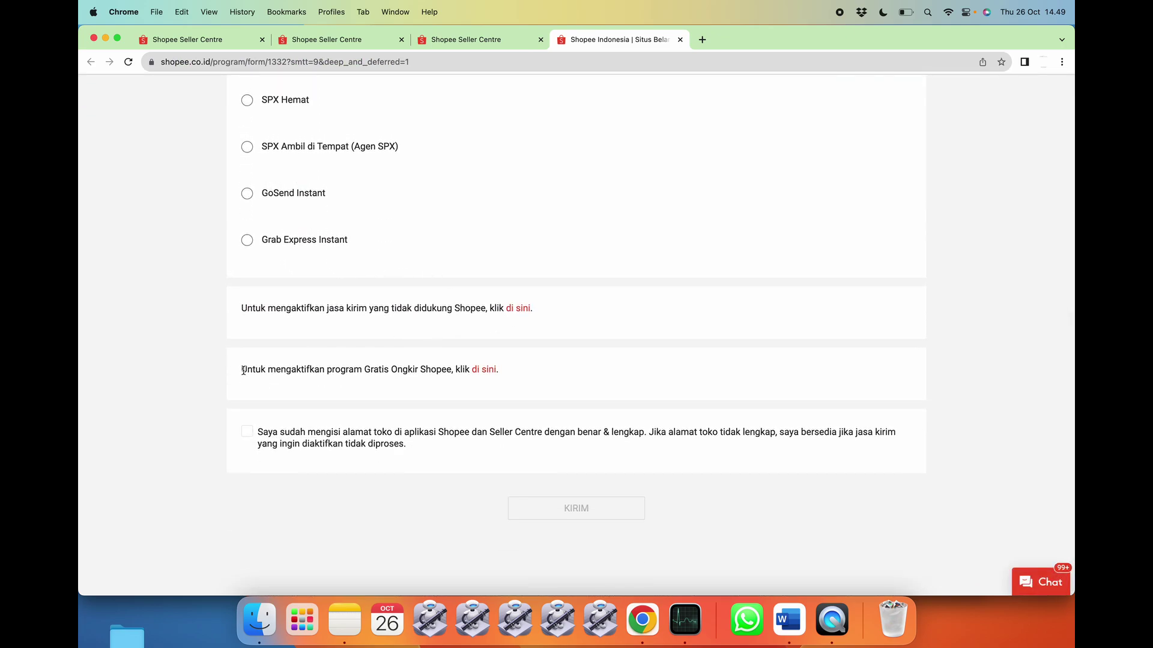
{"action": "left_click_drag", "start_coordinate": [243, 371], "coordinate": [514, 372]}
{"action": "left_click", "coordinate": [528, 372]}
{"action": "left_click", "coordinate": [520, 309]}
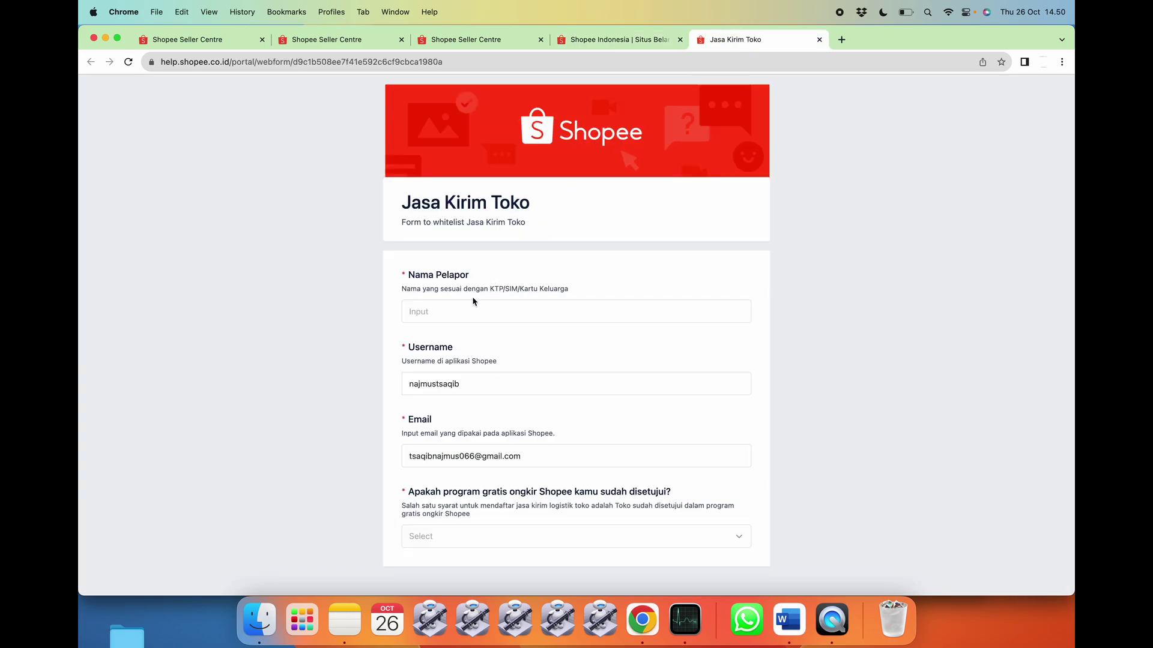
- Enter the reporter's full name under Nama Pelapor and check the prefilled username field
{"action": "left_click", "coordinate": [444, 317]}
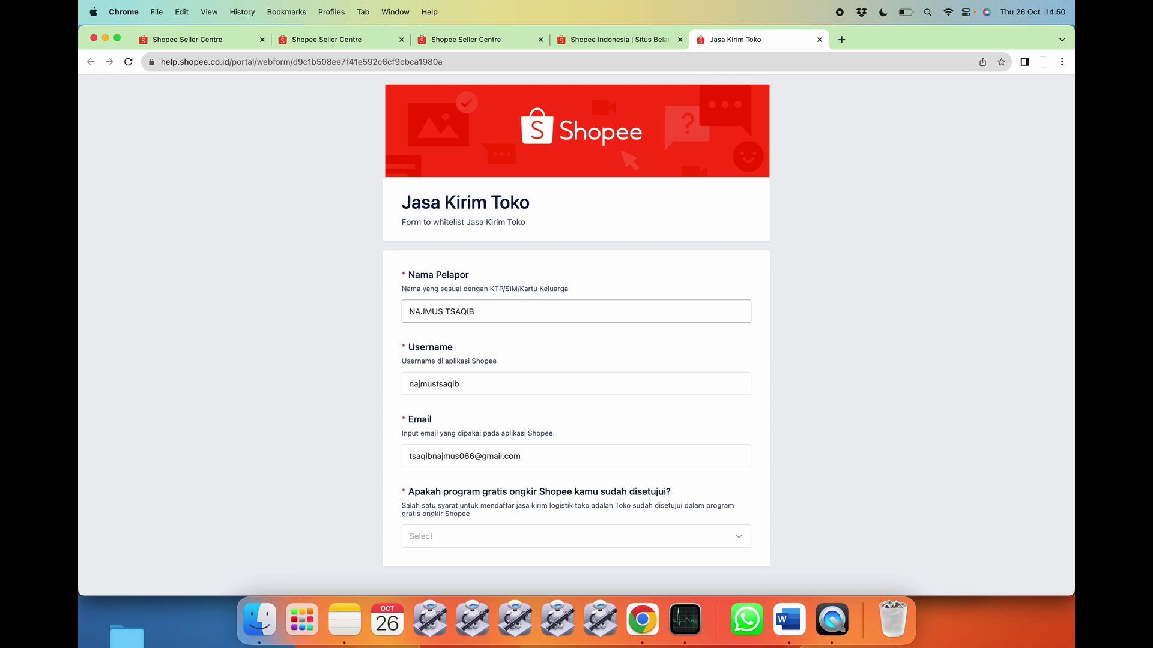
{"action": "scroll", "coordinate": [445, 318], "scroll_direction": "down", "scroll_amount": 1}
{"action": "left_click", "coordinate": [466, 354]}
{"action": "key", "text": "cmd+a"}
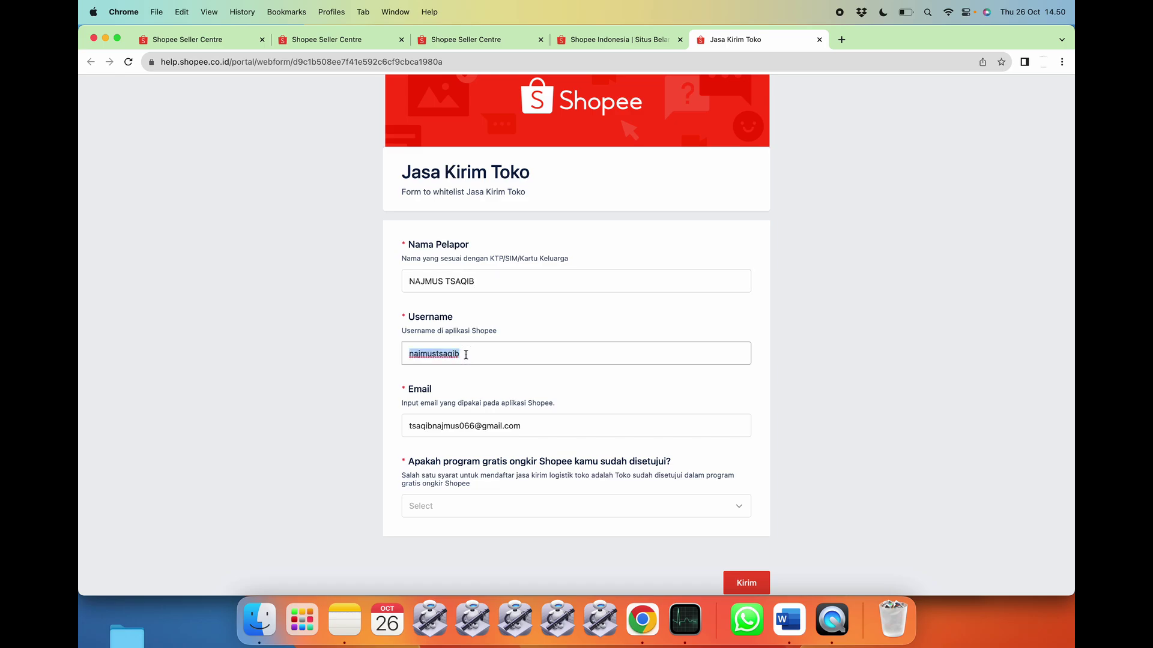
{"action": "left_click", "coordinate": [466, 354]}
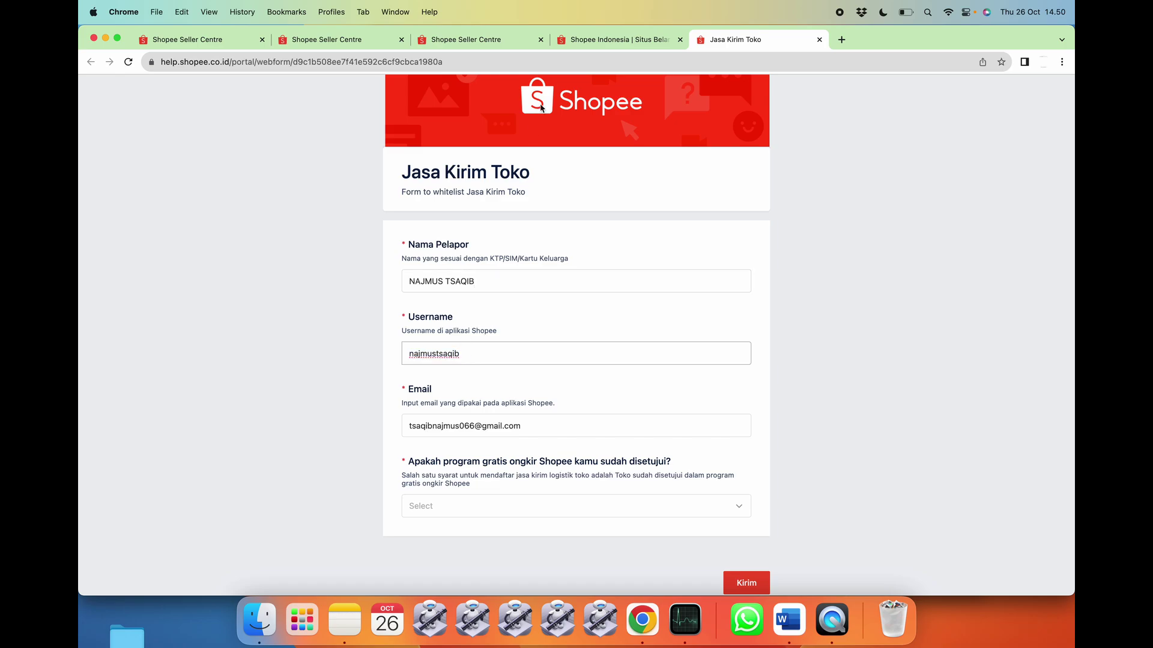
- Compare the form's username with the account name shown in Seller Centre, and check the prefilled email field
{"action": "left_click", "coordinate": [480, 47]}
{"action": "mouse_move", "coordinate": [863, 100]}
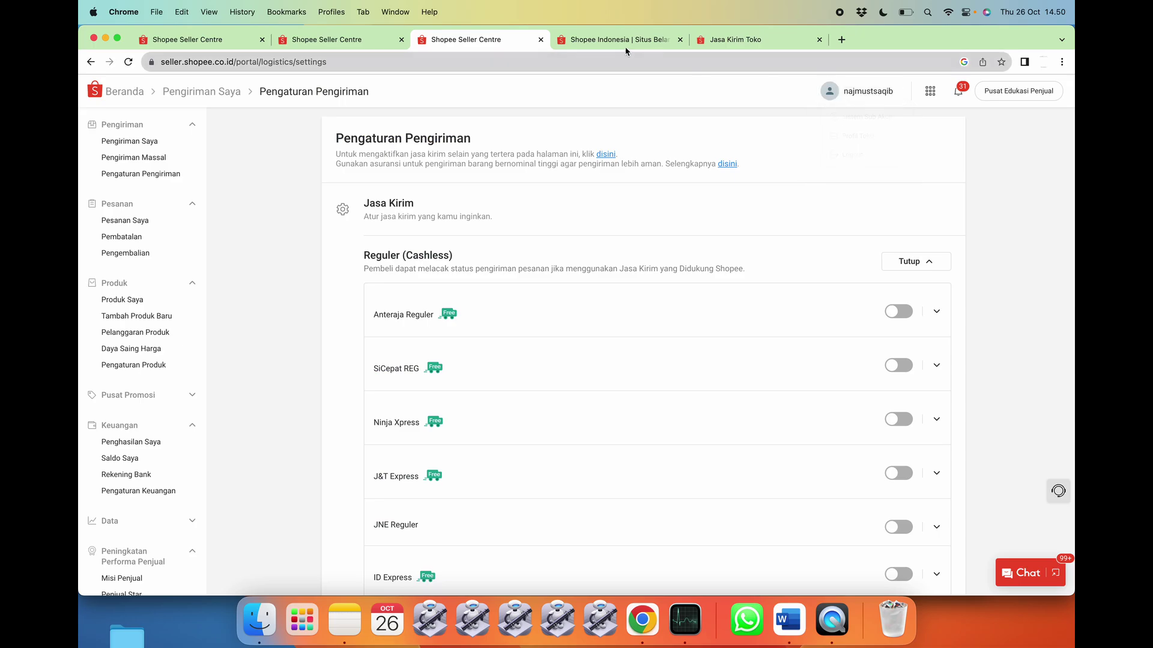
{"action": "left_click", "coordinate": [736, 39]}
{"action": "left_click", "coordinate": [639, 42]}
{"action": "left_click", "coordinate": [742, 40]}
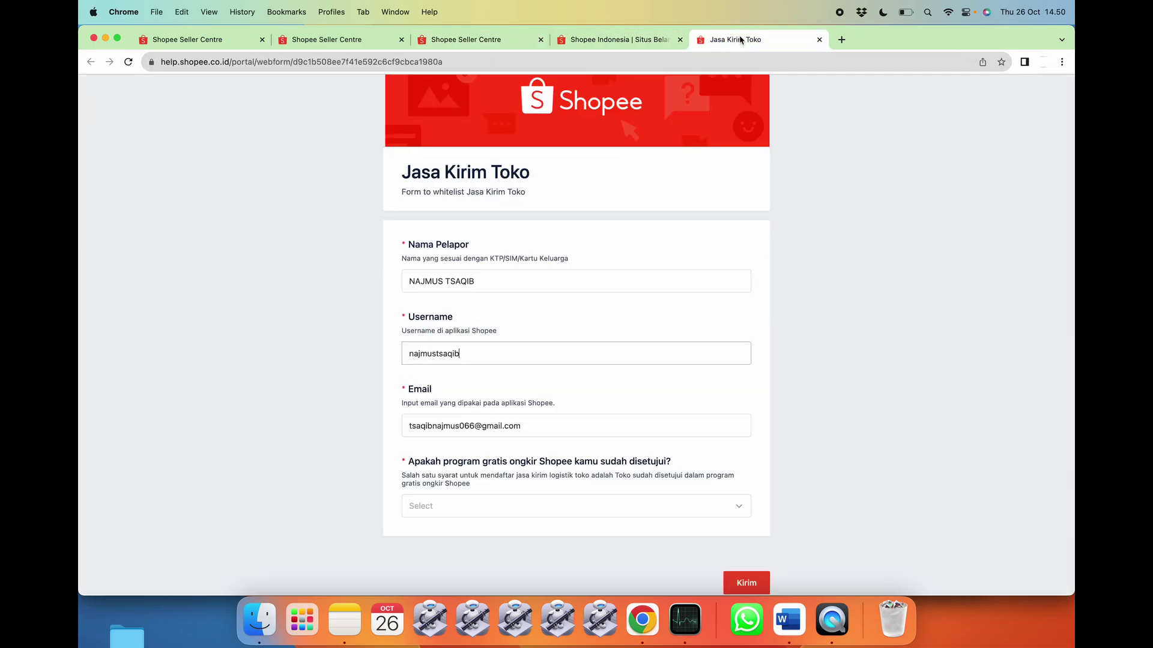
{"action": "left_click", "coordinate": [624, 40]}
{"action": "left_click", "coordinate": [513, 38]}
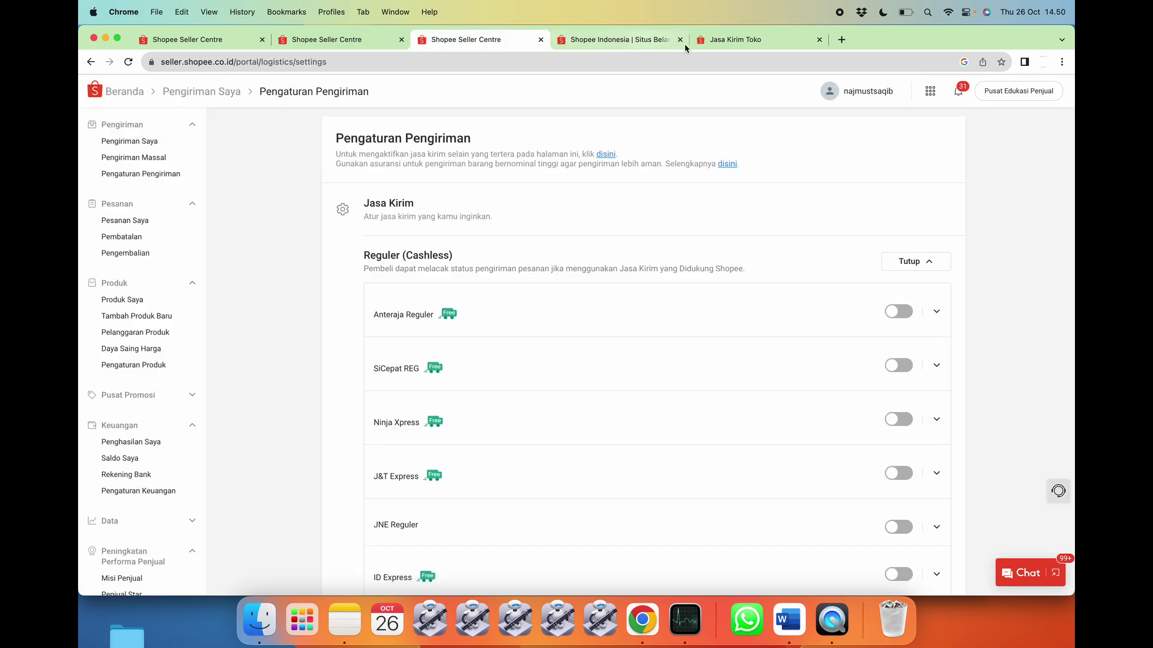
{"action": "mouse_move", "coordinate": [860, 98]}
{"action": "left_click", "coordinate": [730, 39]}
{"action": "left_click_drag", "start_coordinate": [465, 353], "coordinate": [412, 356]}
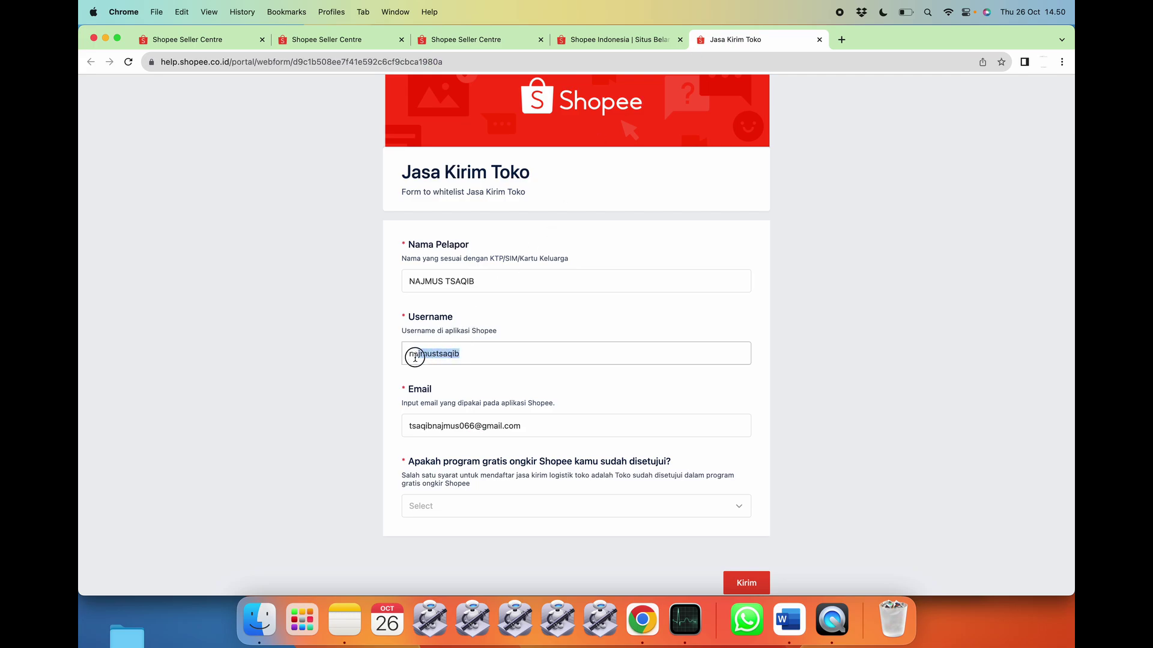
{"action": "left_click", "coordinate": [468, 354]}
{"action": "left_click", "coordinate": [534, 429]}
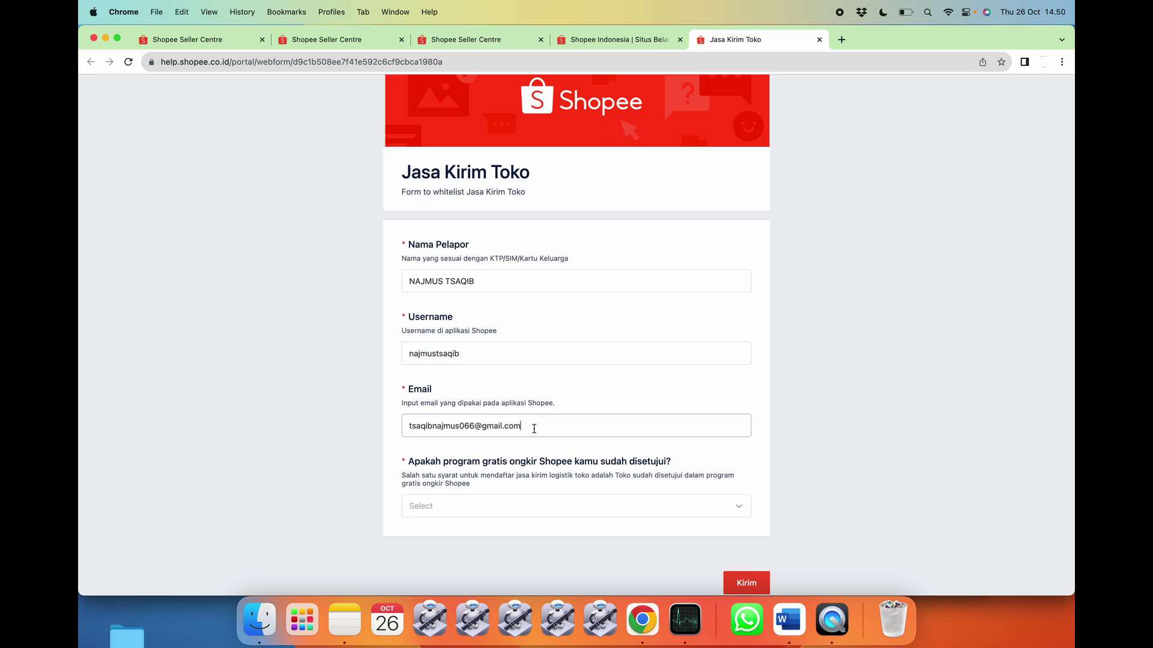
{"action": "scroll", "coordinate": [534, 429], "scroll_direction": "down", "scroll_amount": 1}
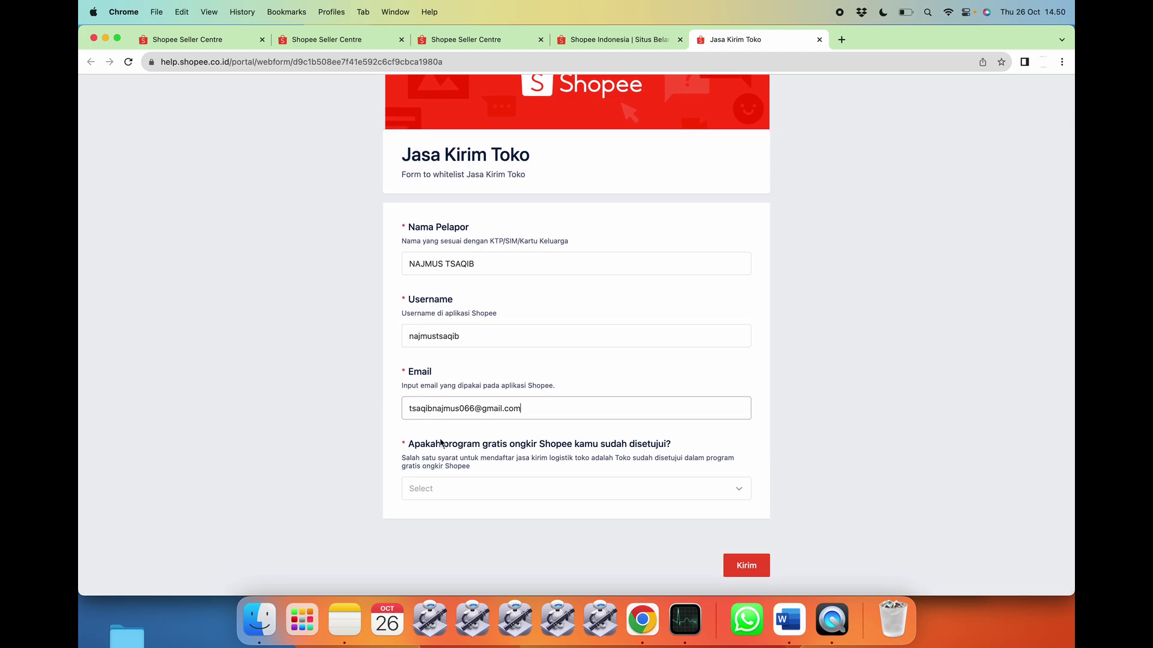
- Highlight the question on Gratis Ongkir program approval and answer it with Belum
{"action": "left_click_drag", "start_coordinate": [410, 449], "coordinate": [675, 449]}
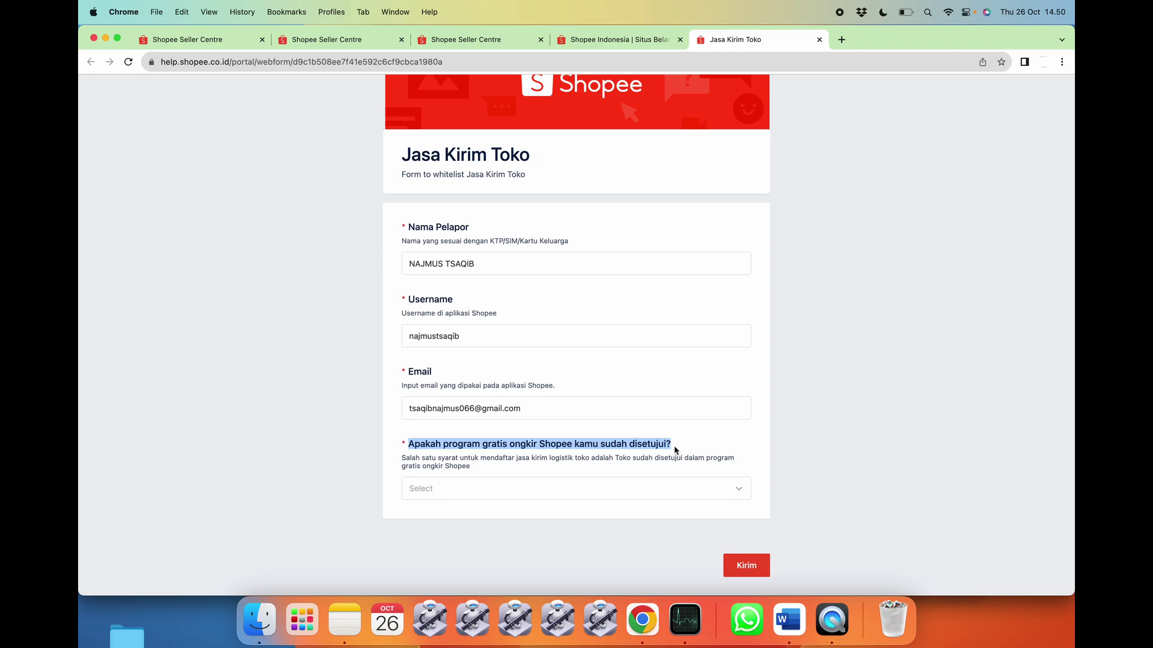
{"action": "left_click", "coordinate": [658, 491]}
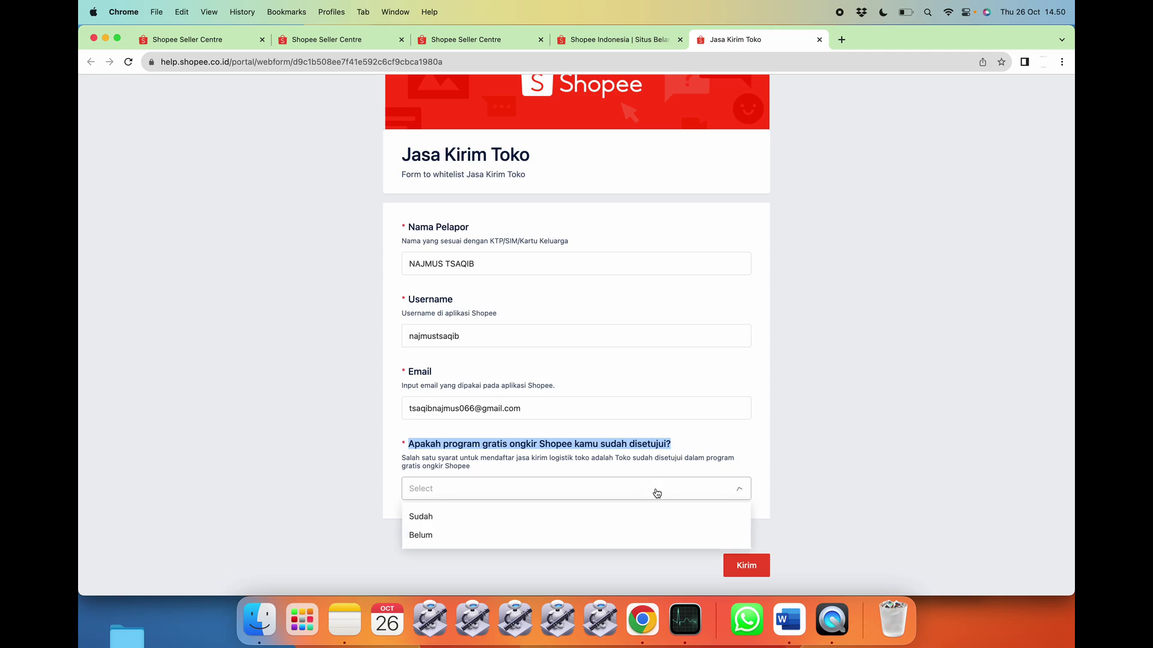
{"action": "left_click", "coordinate": [515, 535]}
{"action": "scroll", "coordinate": [515, 541], "scroll_direction": "down", "scroll_amount": 1}
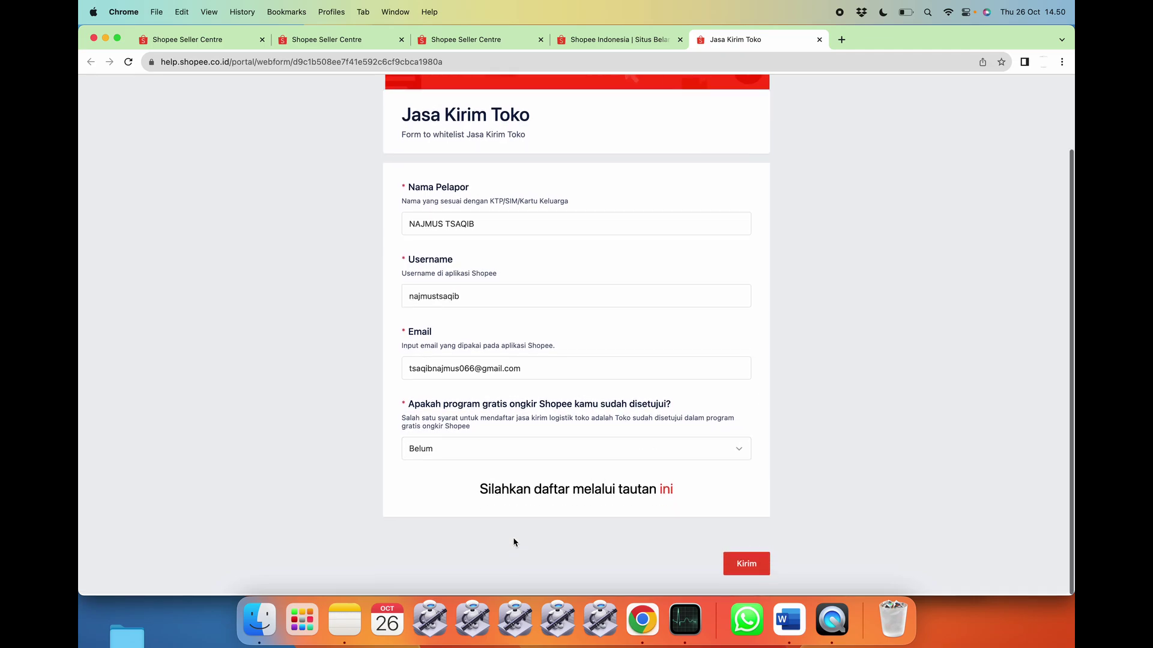
- Set the Gratis Ongkir approval answer to Sudah and review the product link and reason questions
{"action": "left_click", "coordinate": [465, 454]}
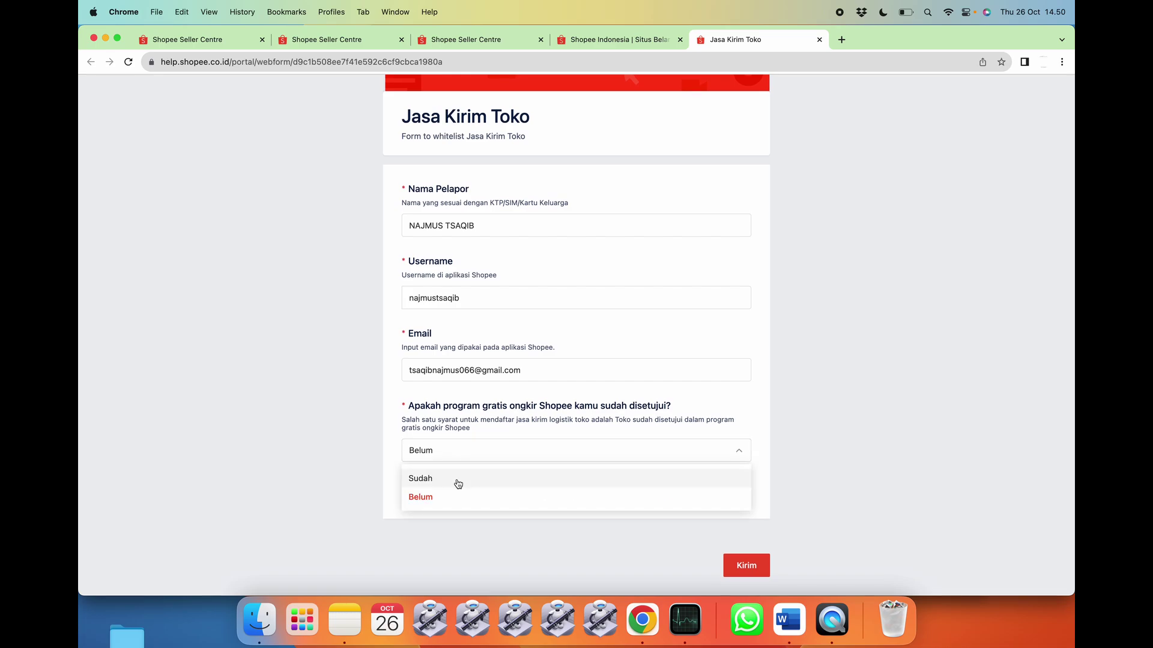
{"action": "left_click", "coordinate": [457, 482]}
{"action": "scroll", "coordinate": [507, 489], "scroll_direction": "down", "scroll_amount": 5}
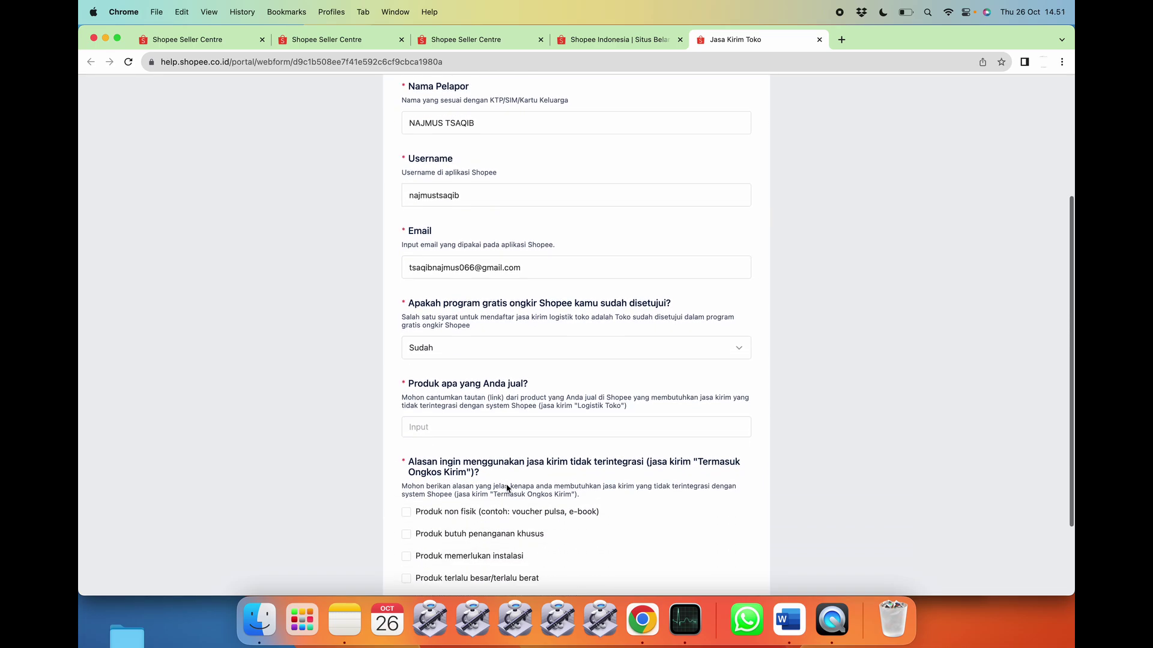
{"action": "scroll", "coordinate": [508, 488], "scroll_direction": "down", "scroll_amount": 1}
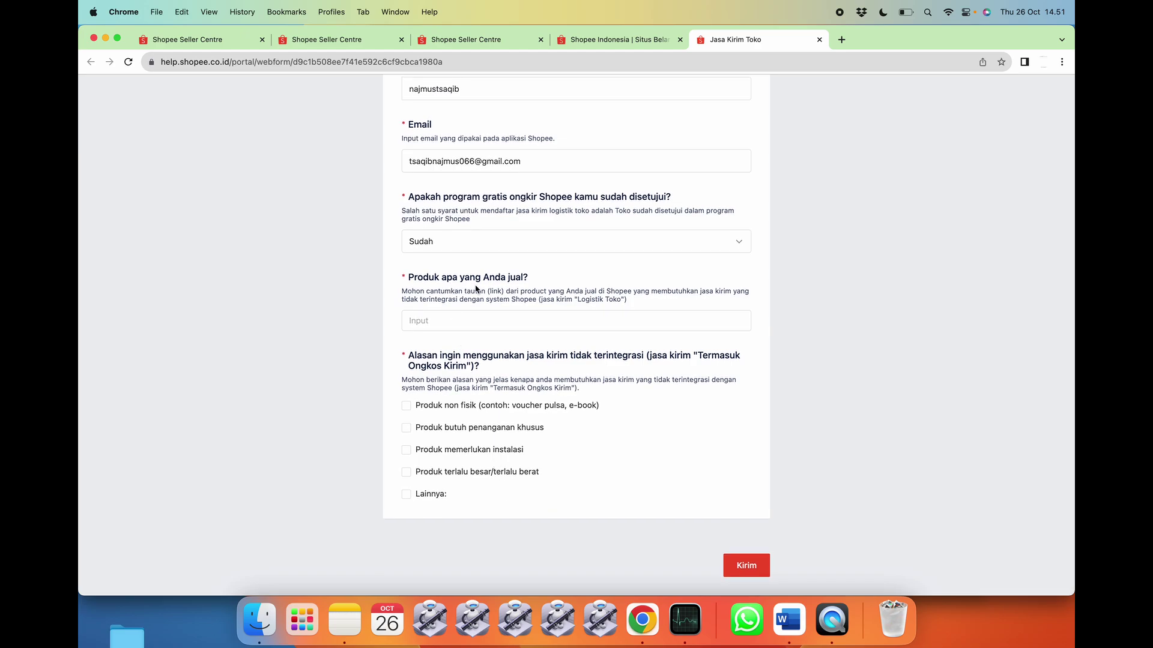
- For the "Produk apa yang Anda jual?" field, return to the pulsa results in Produk Saya and open three active XL and Axis products
{"action": "left_click", "coordinate": [449, 322]}
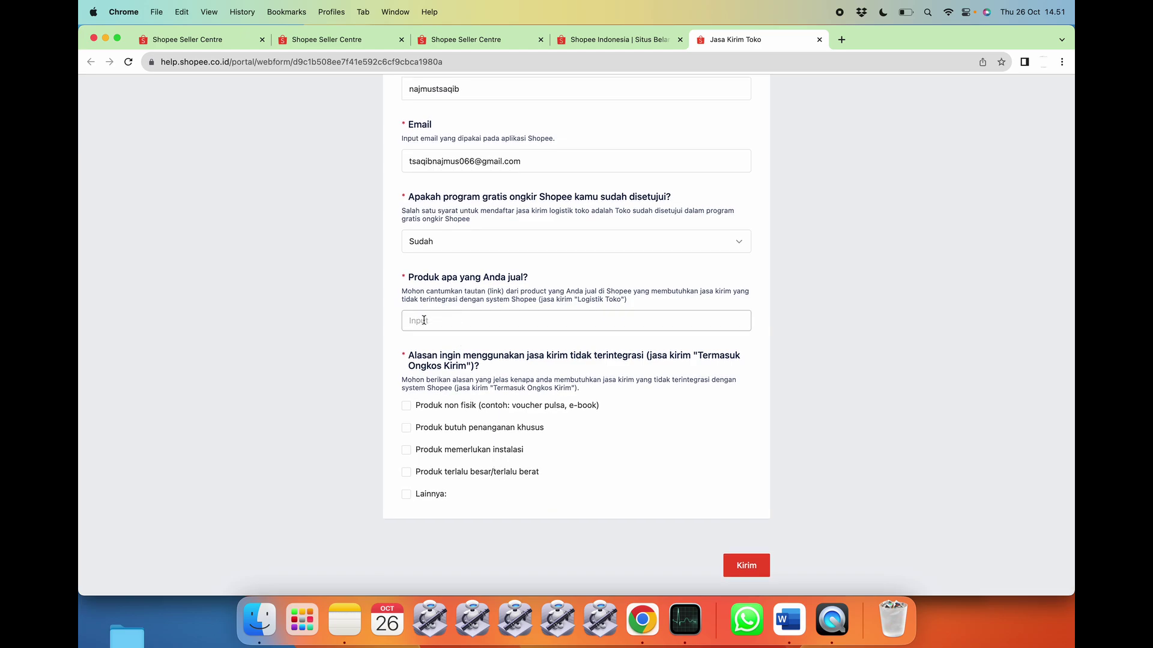
{"action": "left_click", "coordinate": [584, 39]}
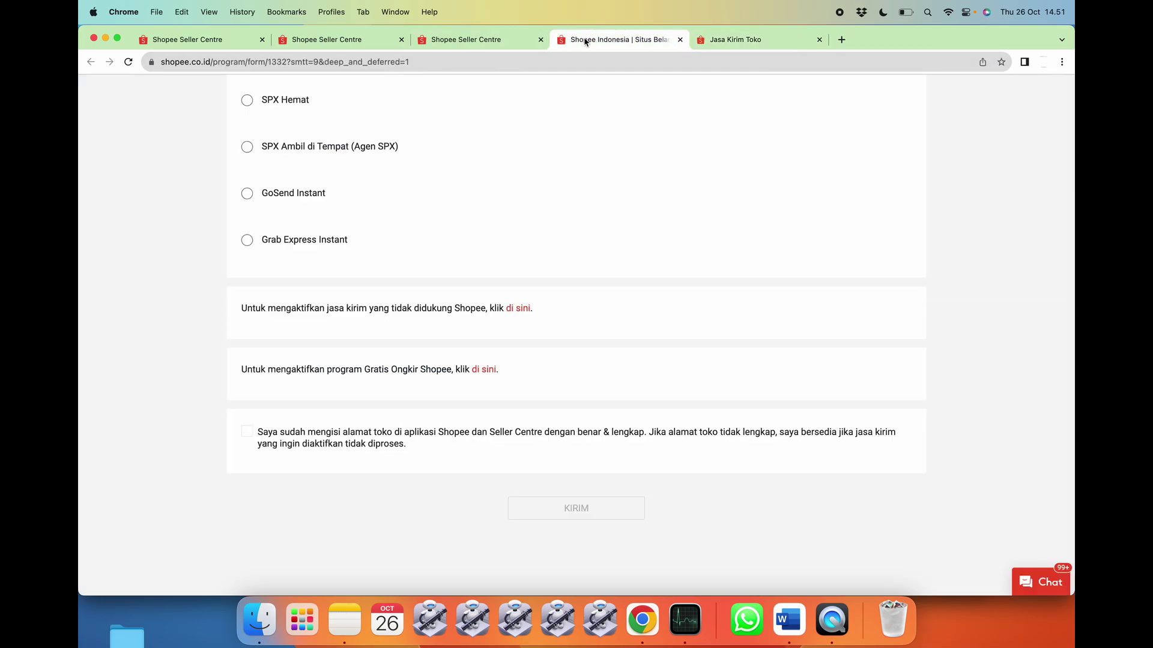
{"action": "left_click", "coordinate": [500, 40]}
{"action": "left_click", "coordinate": [380, 43]}
{"action": "left_click", "coordinate": [216, 41]}
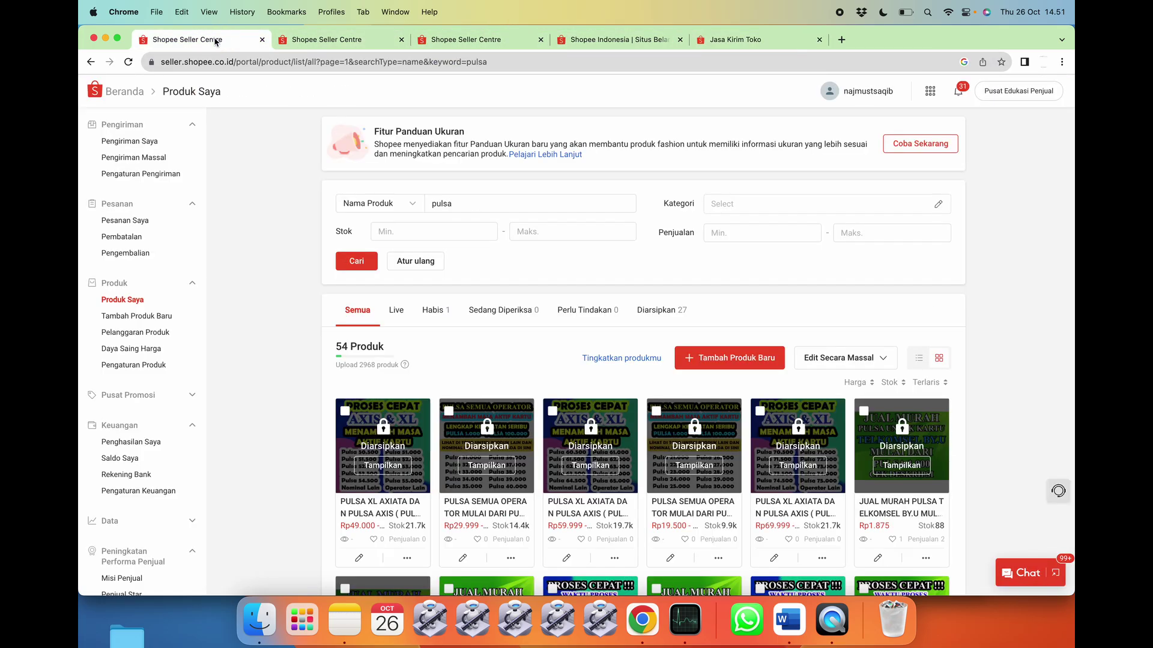
{"action": "scroll", "coordinate": [421, 300], "scroll_direction": "down", "scroll_amount": 5}
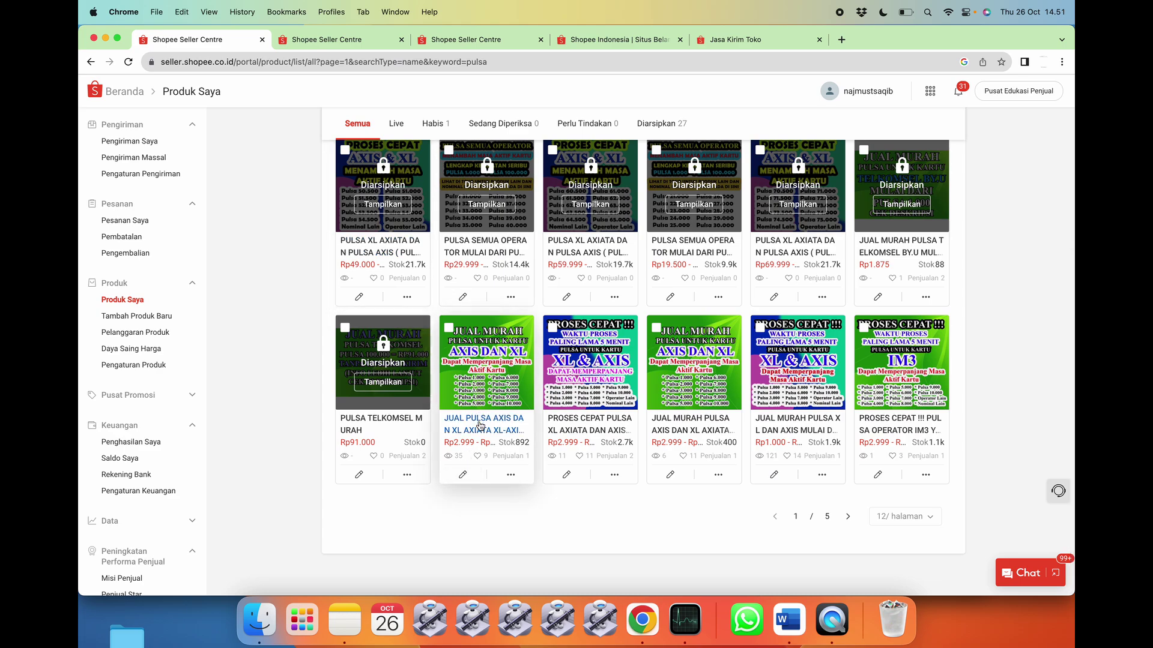
{"action": "left_click", "coordinate": [480, 430], "text": "super"}
{"action": "left_click", "coordinate": [556, 433], "text": "super"}
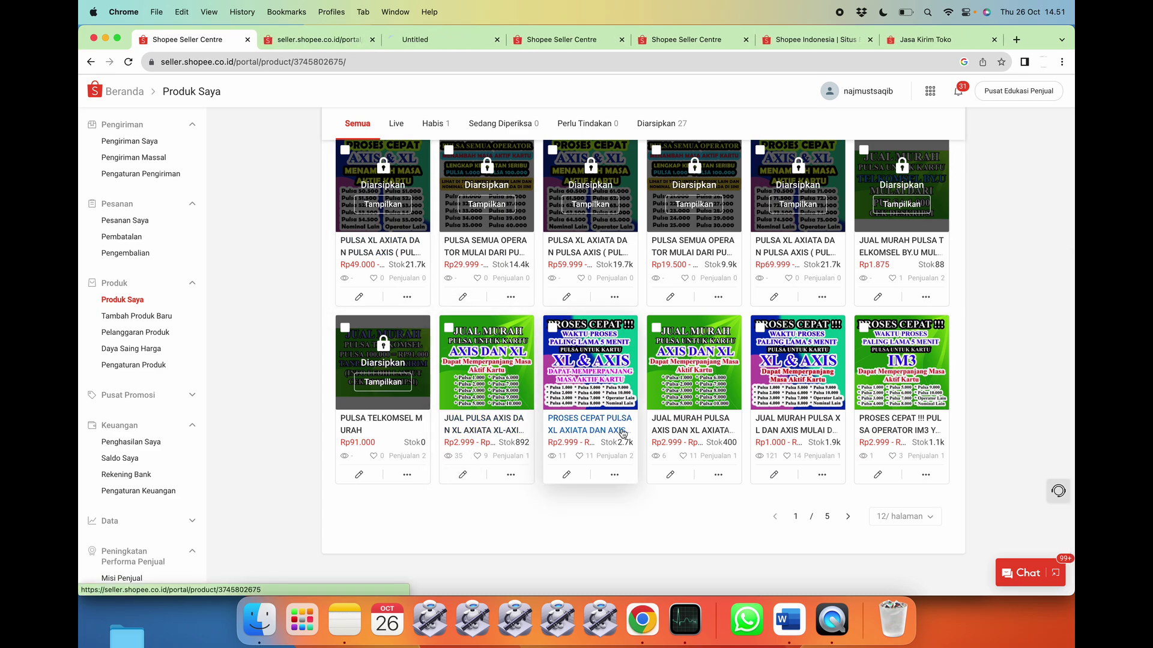
{"action": "left_click", "coordinate": [664, 432], "text": "super"}
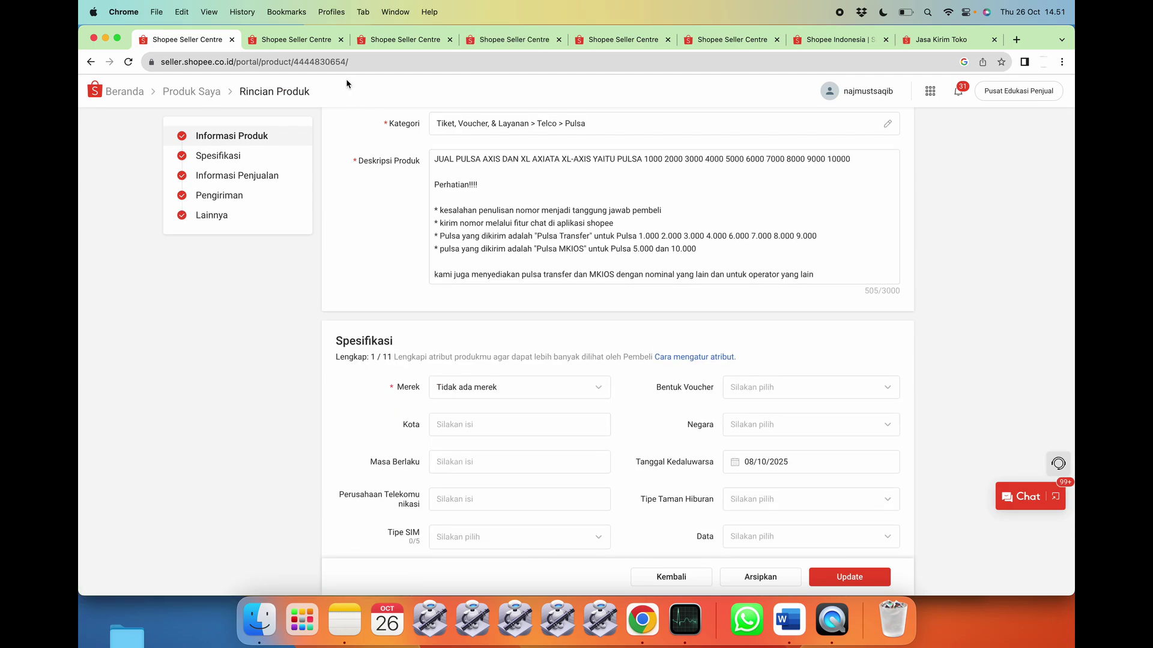
- Open the public product page (Tampilan produk) of each of the three pulsa products in its own tab
{"action": "left_click", "coordinate": [280, 40]}
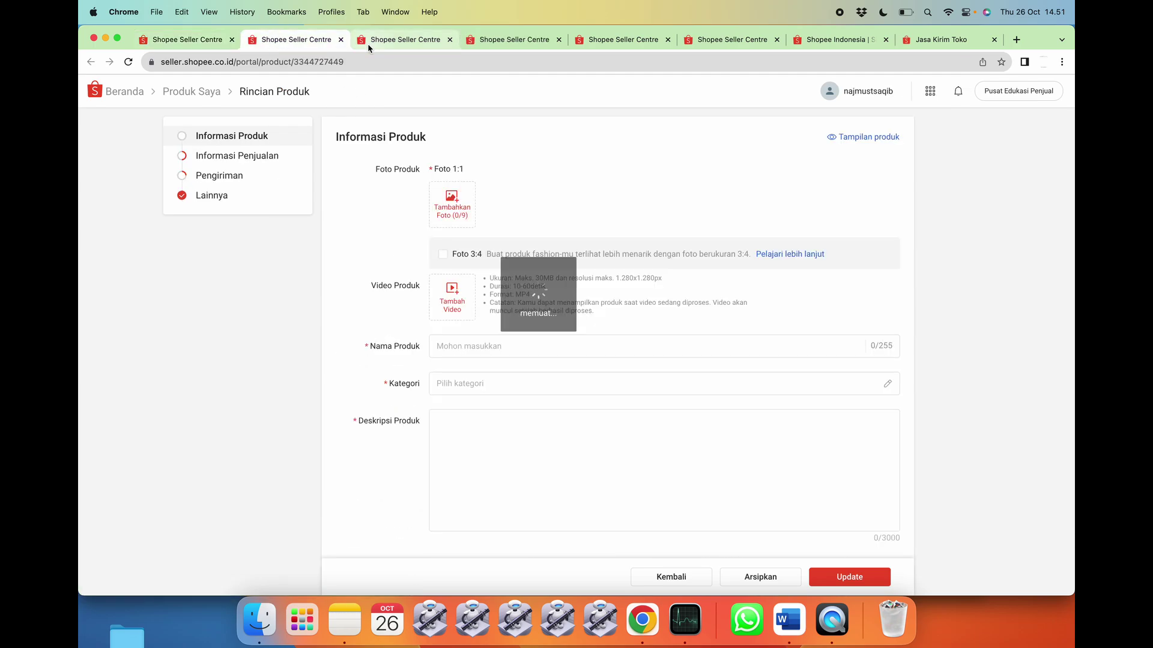
{"action": "left_click", "coordinate": [846, 138]}
{"action": "left_click", "coordinate": [471, 39]}
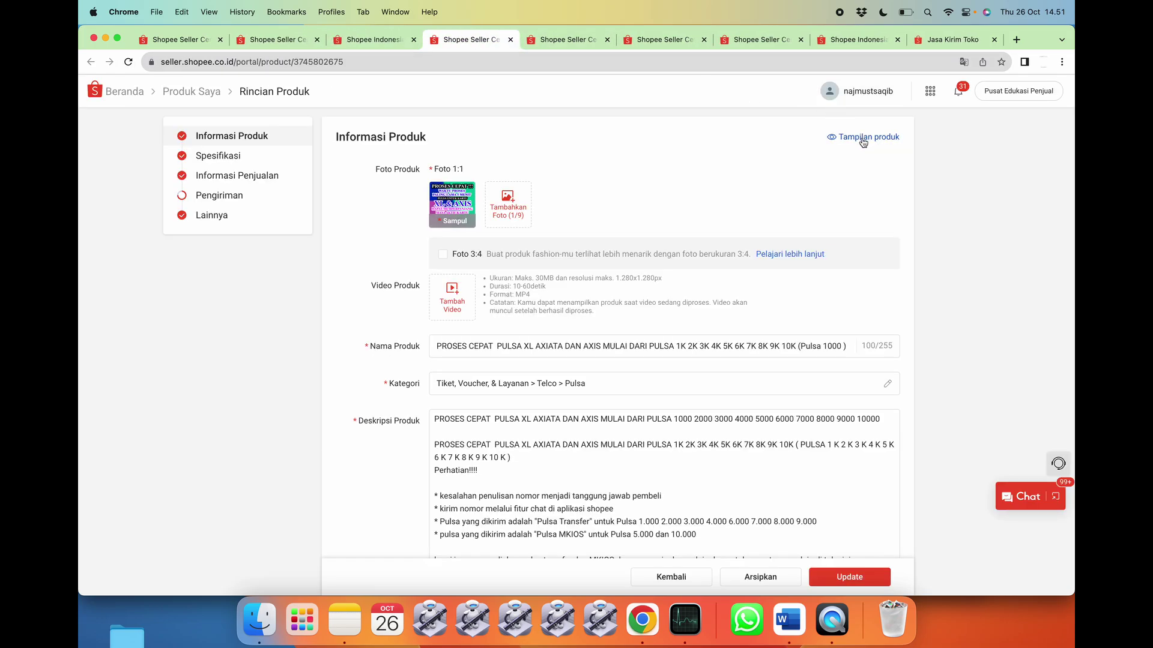
{"action": "left_click", "coordinate": [855, 137]}
{"action": "left_click", "coordinate": [602, 39]}
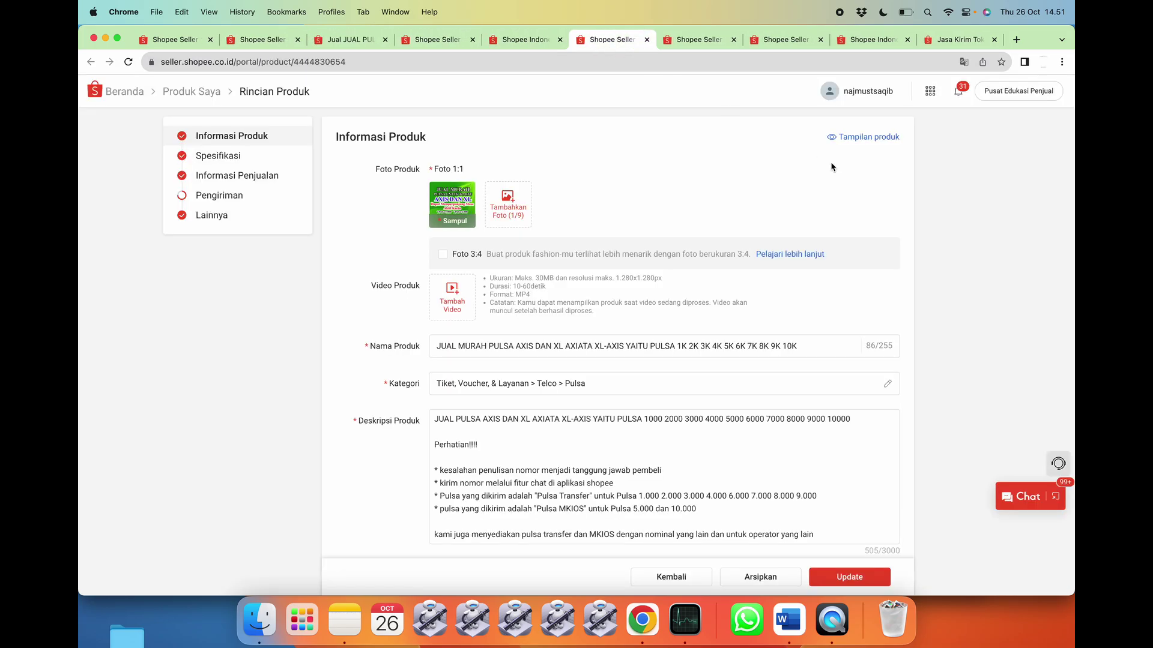
{"action": "left_click", "coordinate": [860, 139]}
- Look through the open product tabs and go back to the pulsa results in Produk Saya, down to the active products
{"action": "left_click", "coordinate": [717, 40]}
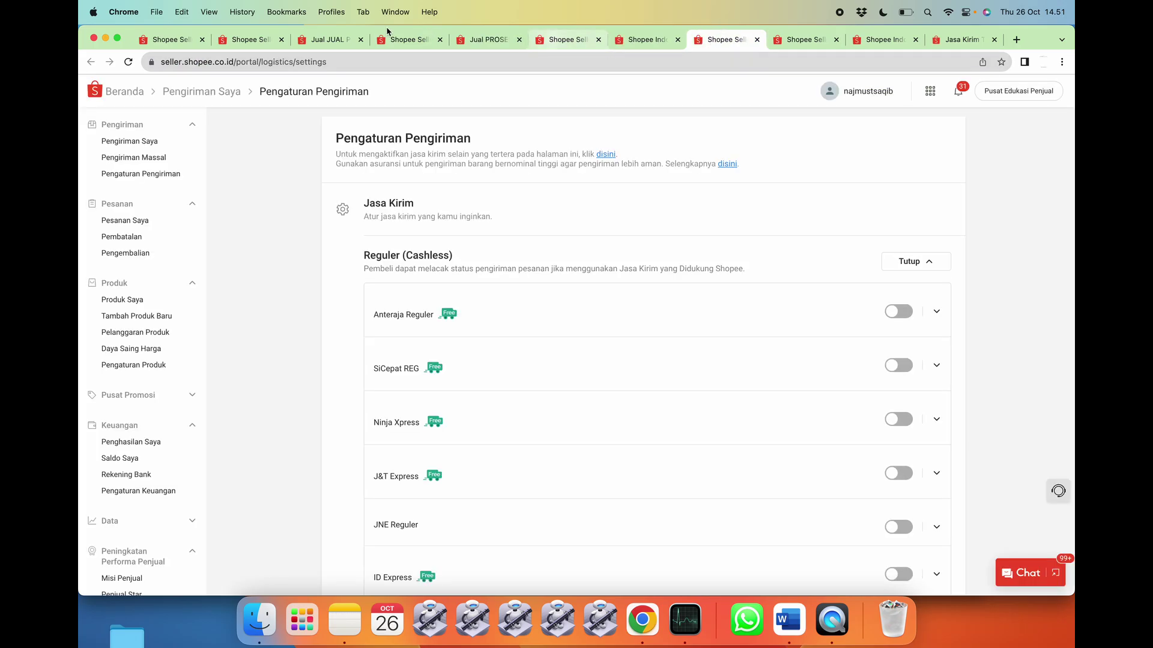
{"action": "left_click", "coordinate": [181, 39]}
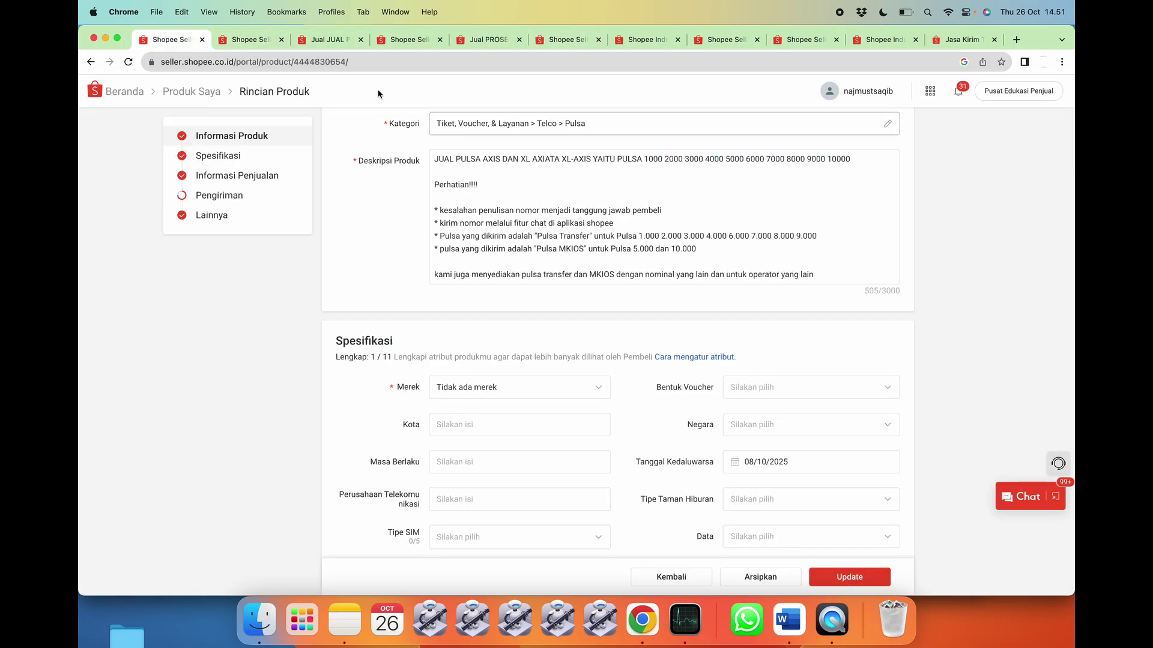
{"action": "left_click", "coordinate": [253, 40]}
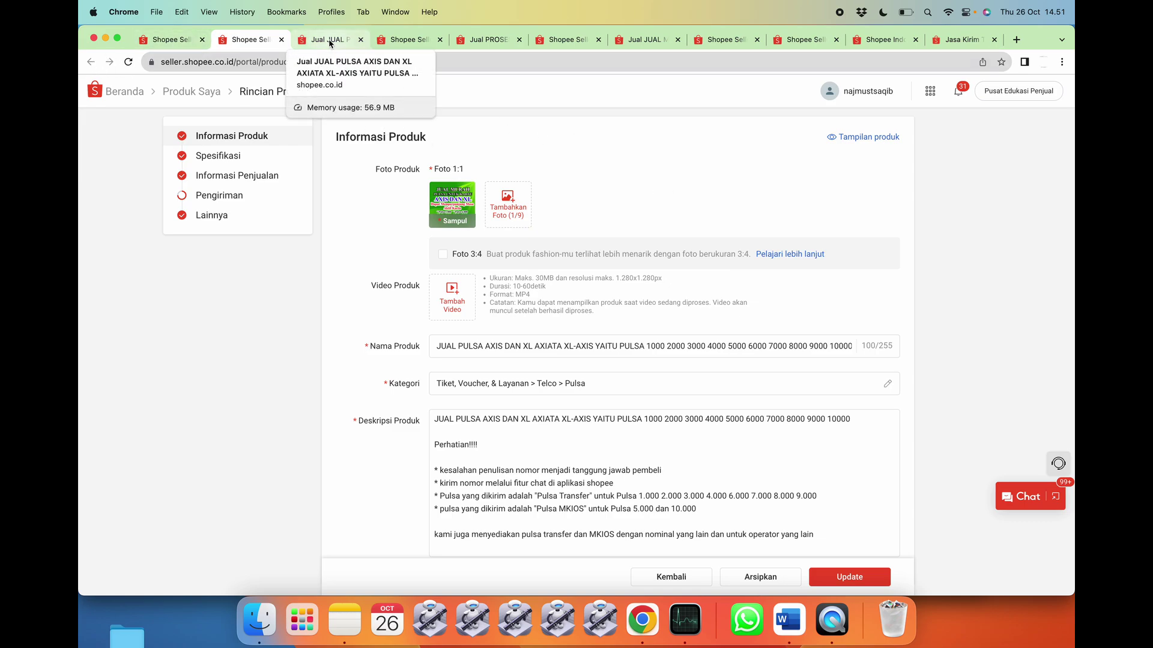
{"action": "left_click", "coordinate": [172, 39]}
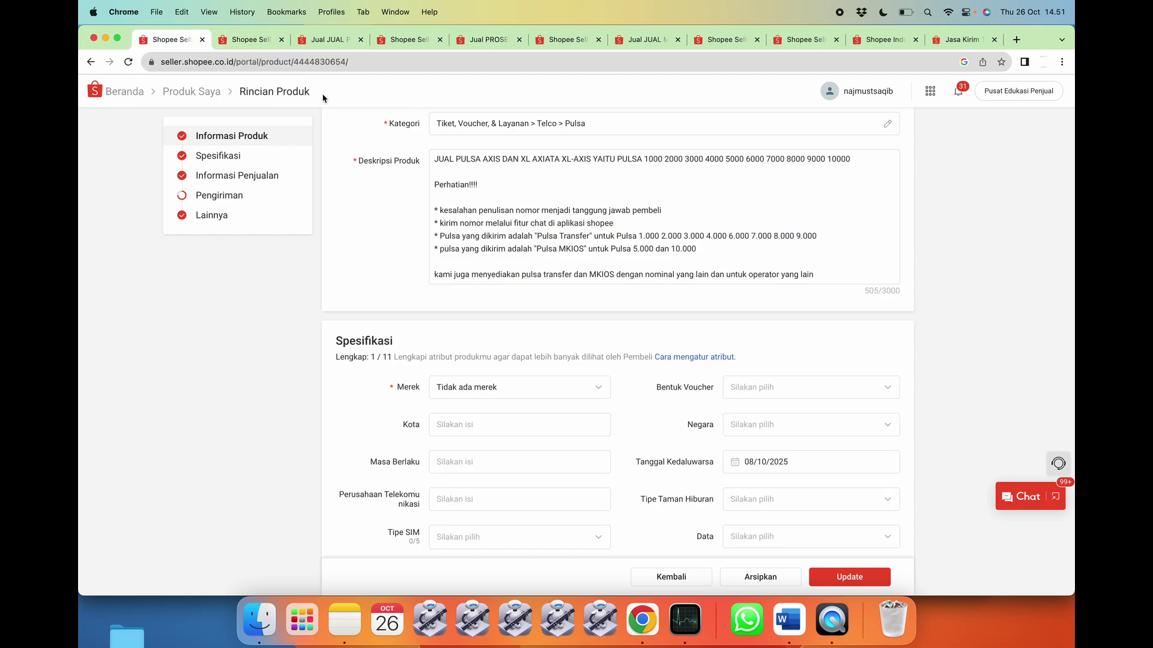
{"action": "left_click", "coordinate": [90, 62]}
{"action": "left_click", "coordinate": [91, 66]}
{"action": "left_click", "coordinate": [90, 63]}
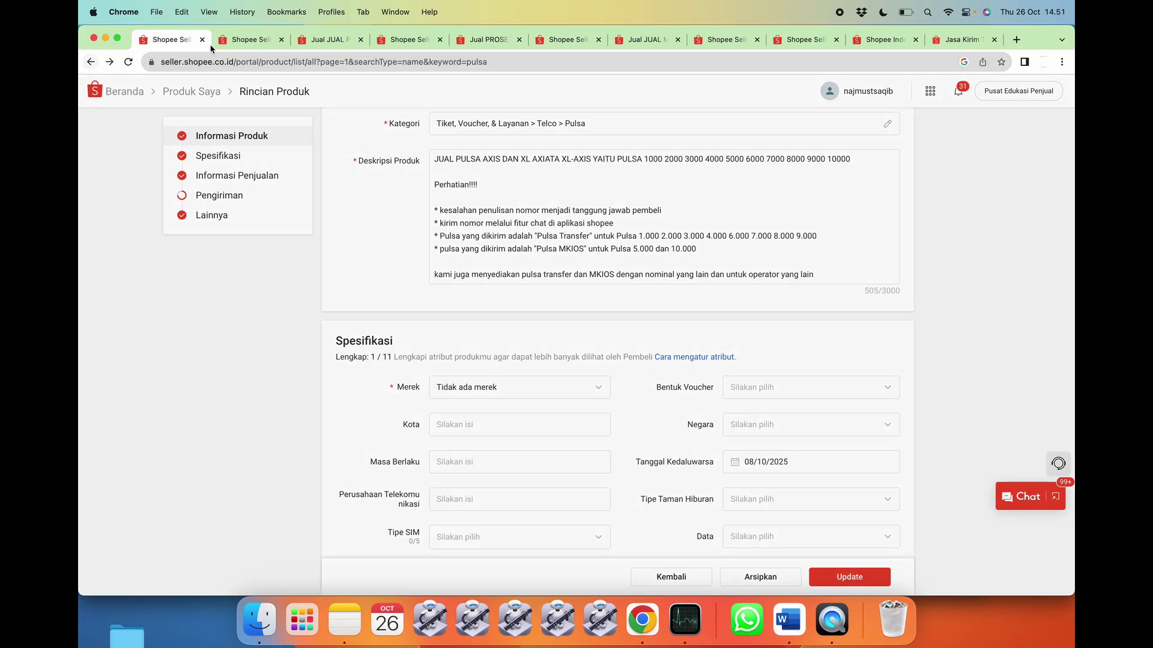
{"action": "left_click", "coordinate": [656, 365]}
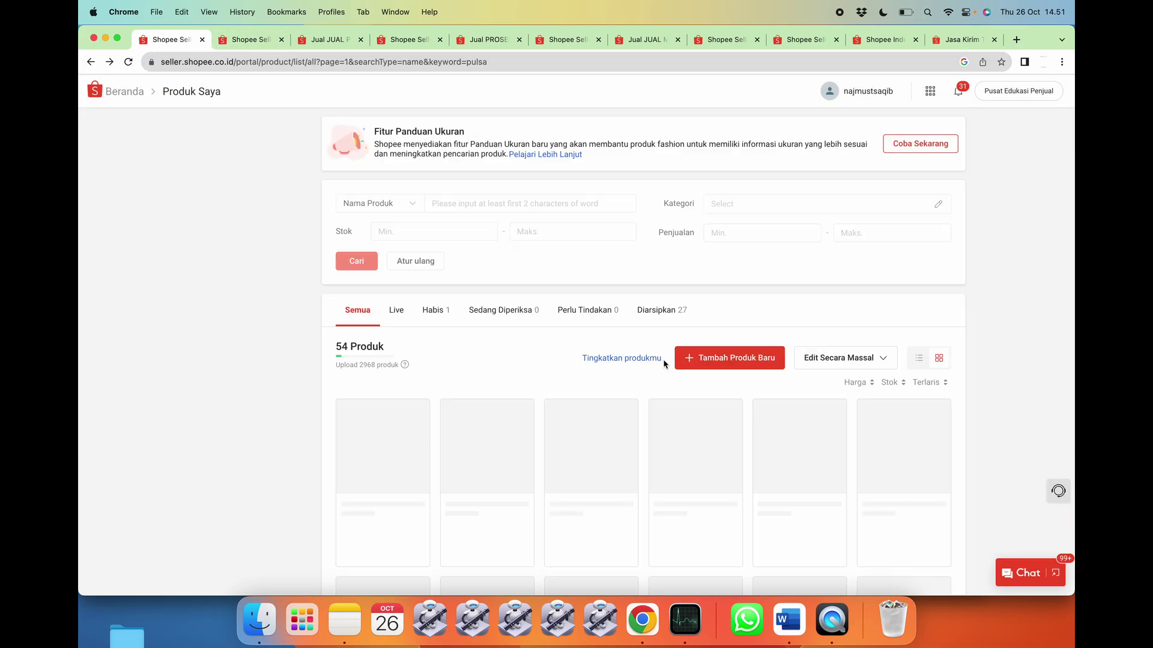
{"action": "scroll", "coordinate": [664, 364], "scroll_direction": "down", "scroll_amount": 5}
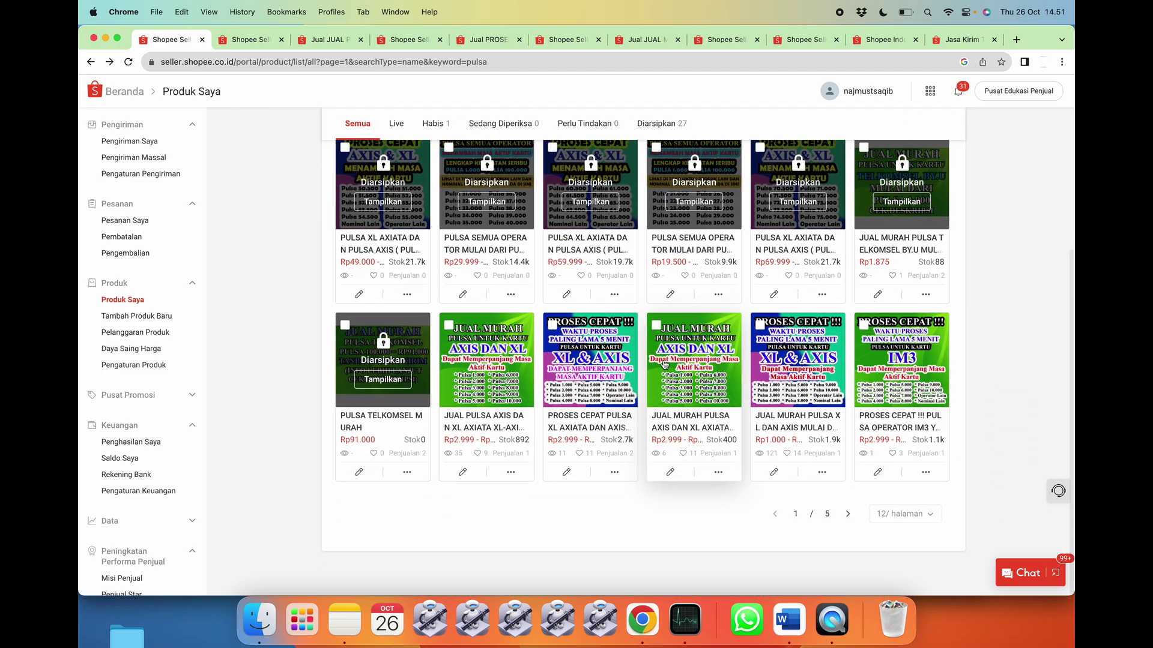
- Open the "JUAL PULSA AXIS DAN XL AXIATA" product in a new tab and compare it with the other open tabs
{"action": "triple_click", "coordinate": [485, 432]}
{"action": "right_click", "coordinate": [485, 432]}
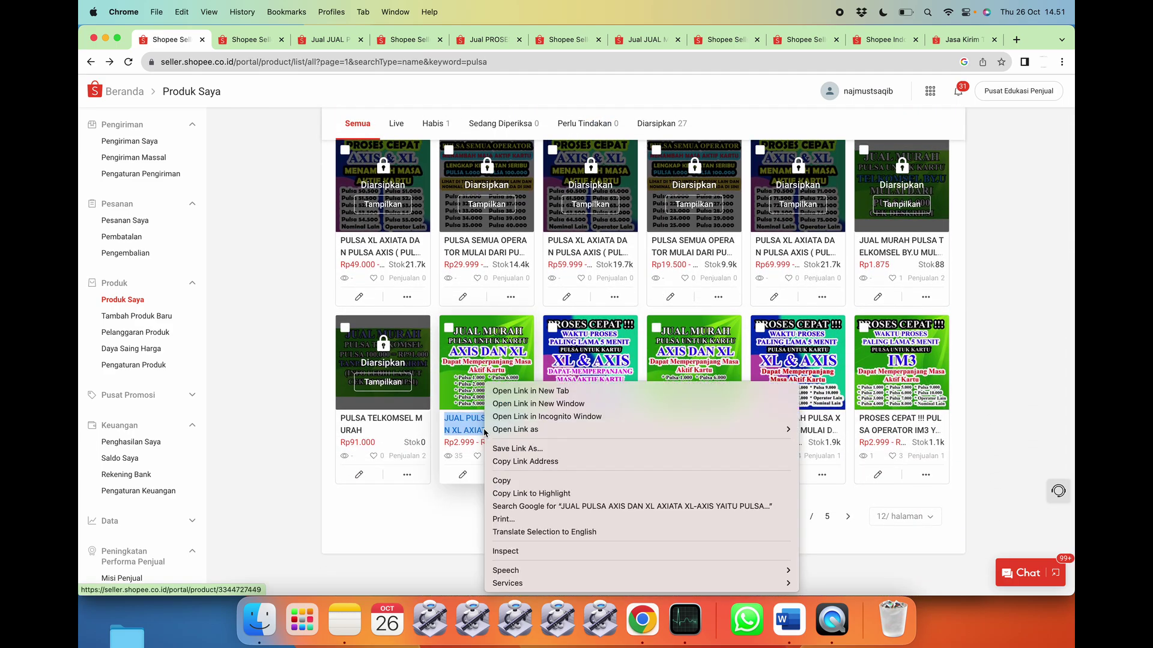
{"action": "left_click", "coordinate": [512, 391]}
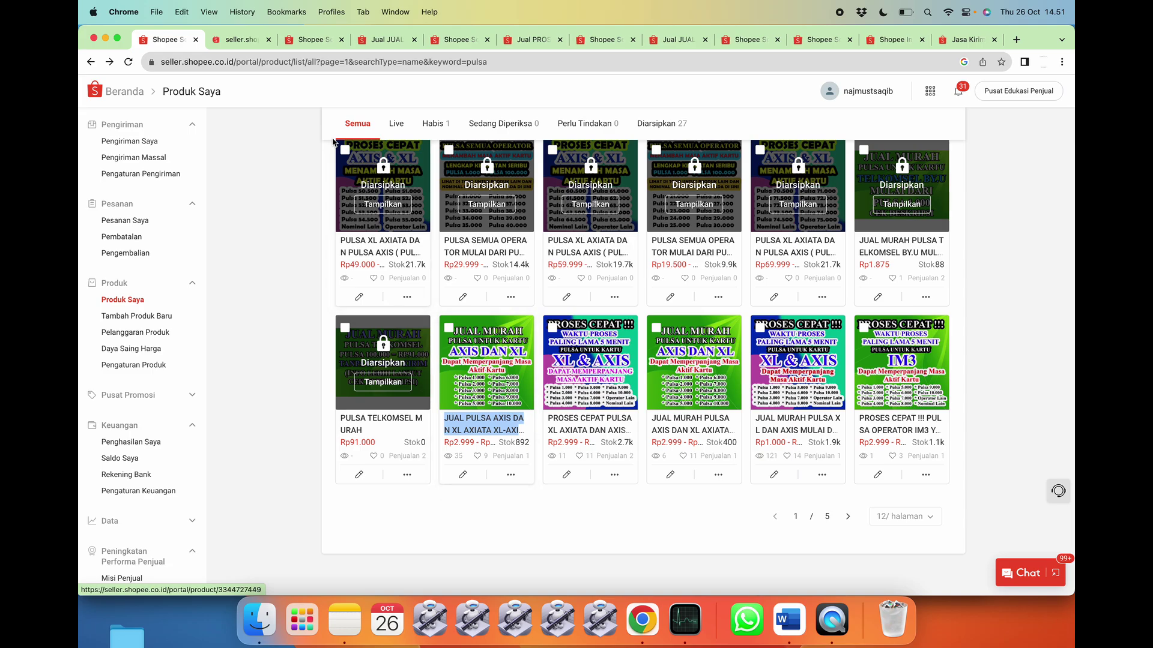
{"action": "left_click", "coordinate": [230, 40]}
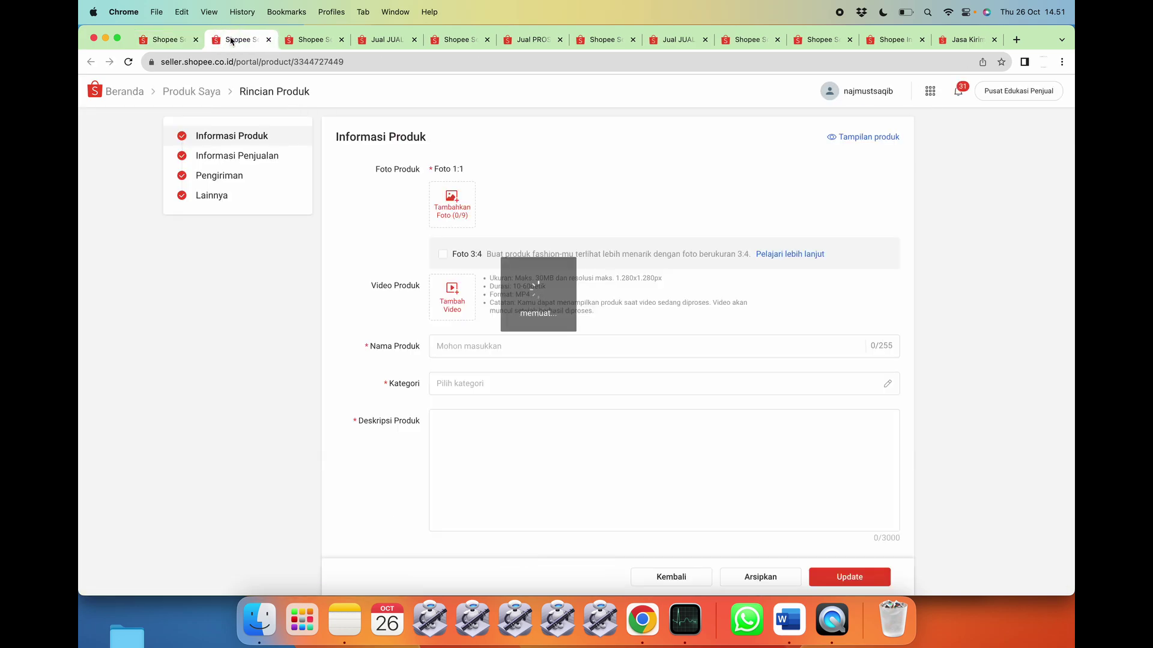
{"action": "left_click", "coordinate": [318, 41]}
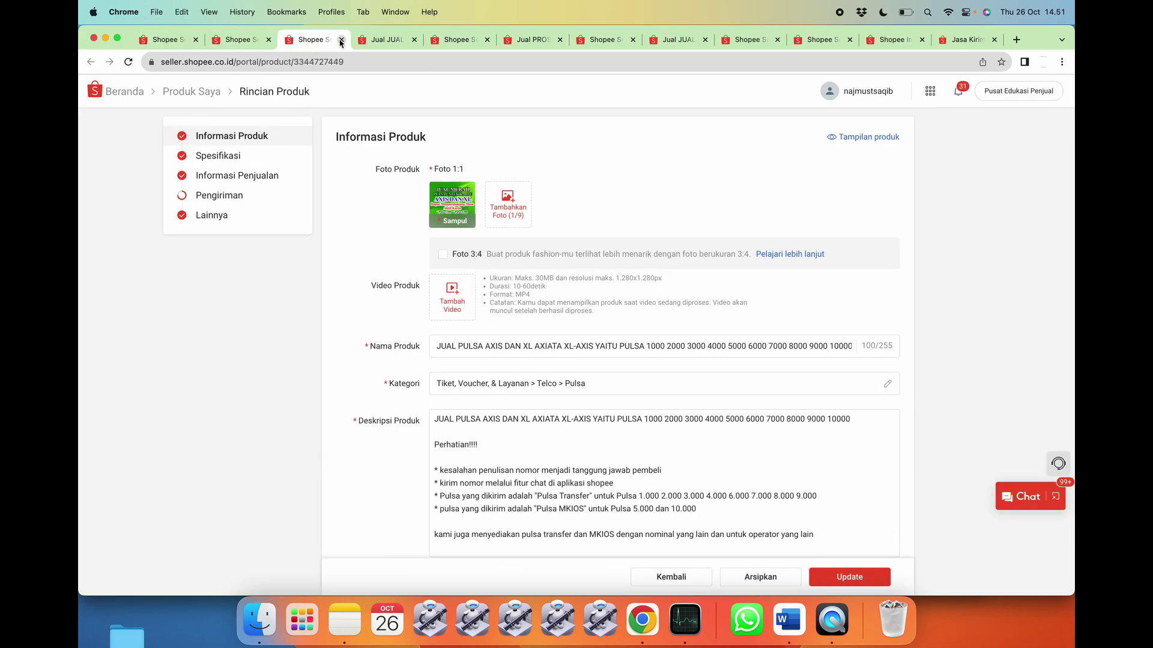
{"action": "left_click", "coordinate": [963, 40]}
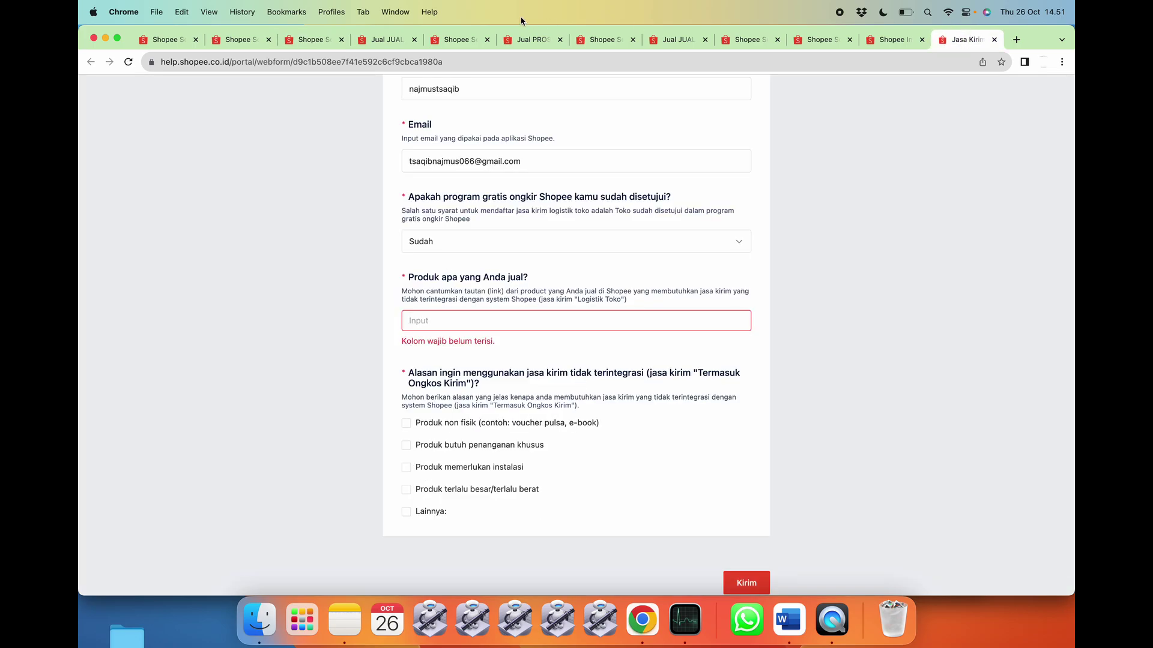
- Close all leftover product and shipping settings tabs, keeping only the pulsa product list and the Jasa Kirim Toko form
{"action": "left_click", "coordinate": [293, 36]}
{"action": "left_click", "coordinate": [341, 39]}
{"action": "left_click", "coordinate": [341, 39]}
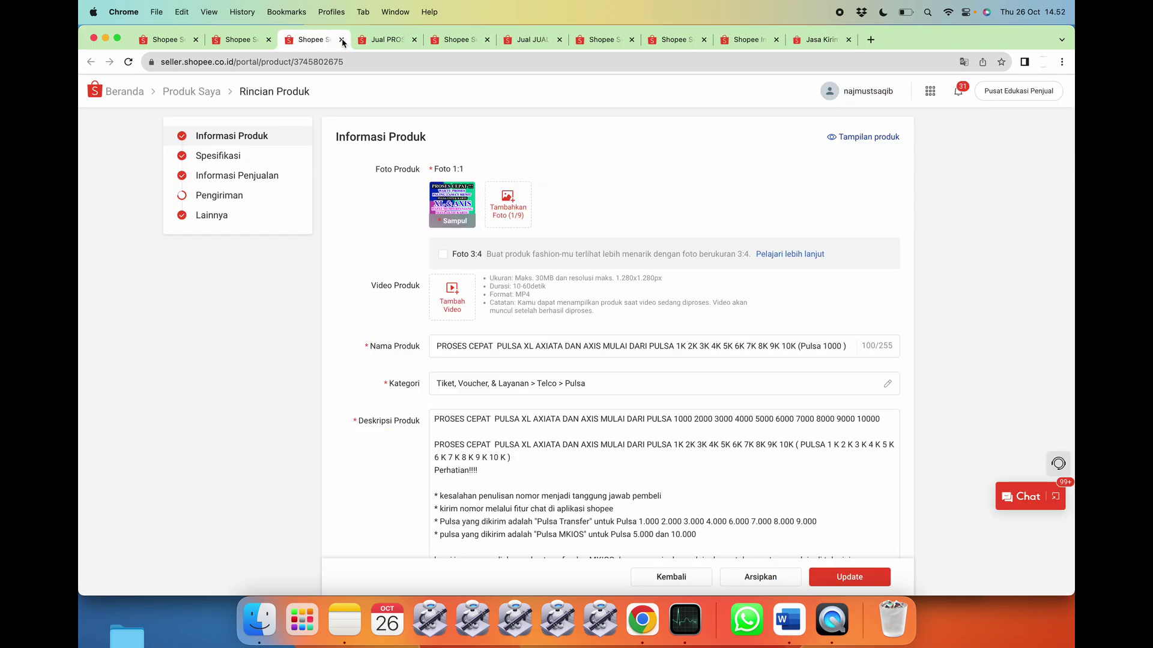
{"action": "left_click", "coordinate": [341, 40]}
{"action": "left_click", "coordinate": [341, 40]}
{"action": "left_click", "coordinate": [341, 39]}
{"action": "left_click", "coordinate": [341, 40]}
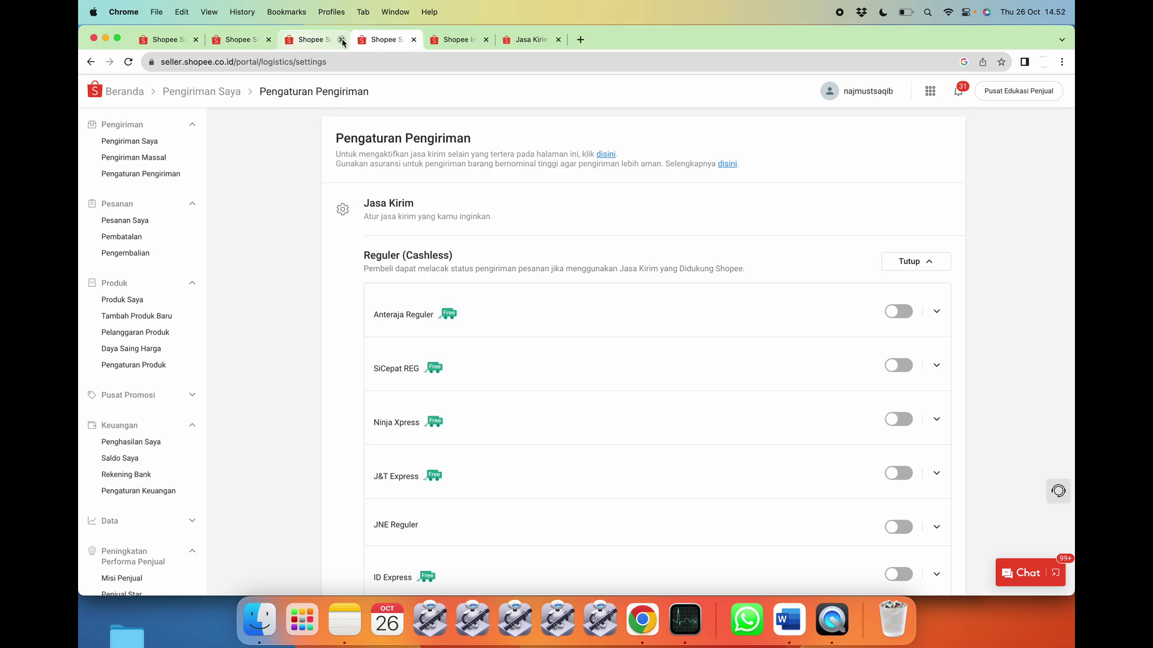
{"action": "left_click", "coordinate": [341, 39]}
{"action": "left_click", "coordinate": [341, 39]}
{"action": "left_click", "coordinate": [381, 39]}
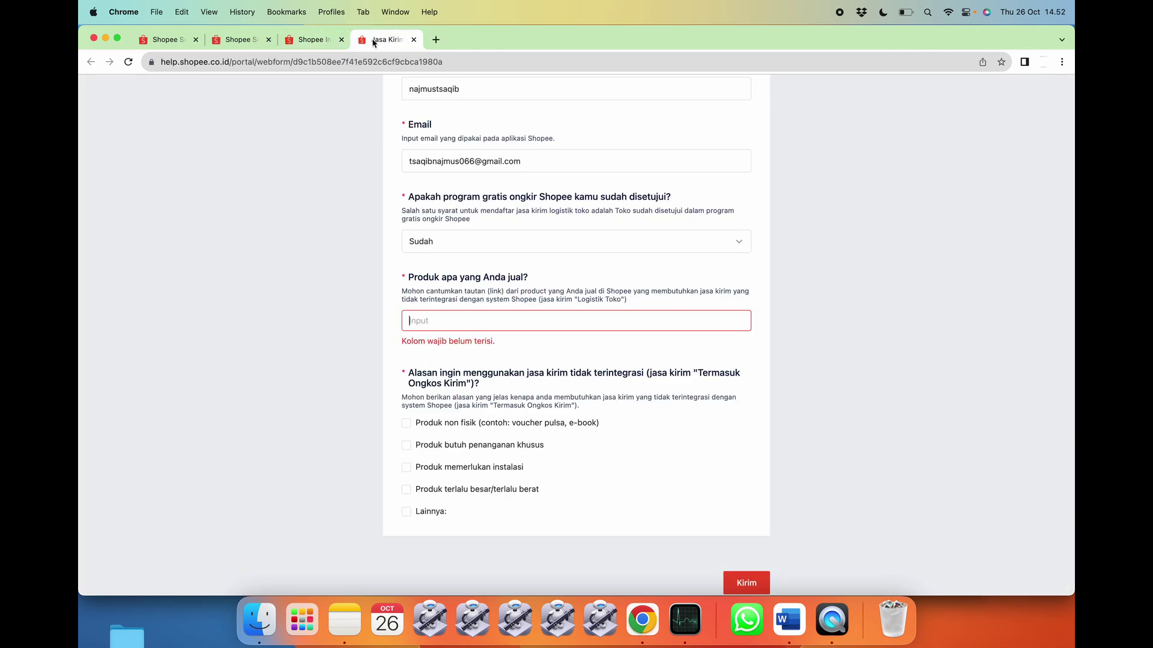
{"action": "left_click", "coordinate": [313, 39]}
{"action": "left_click", "coordinate": [341, 40]}
{"action": "left_click", "coordinate": [249, 39]}
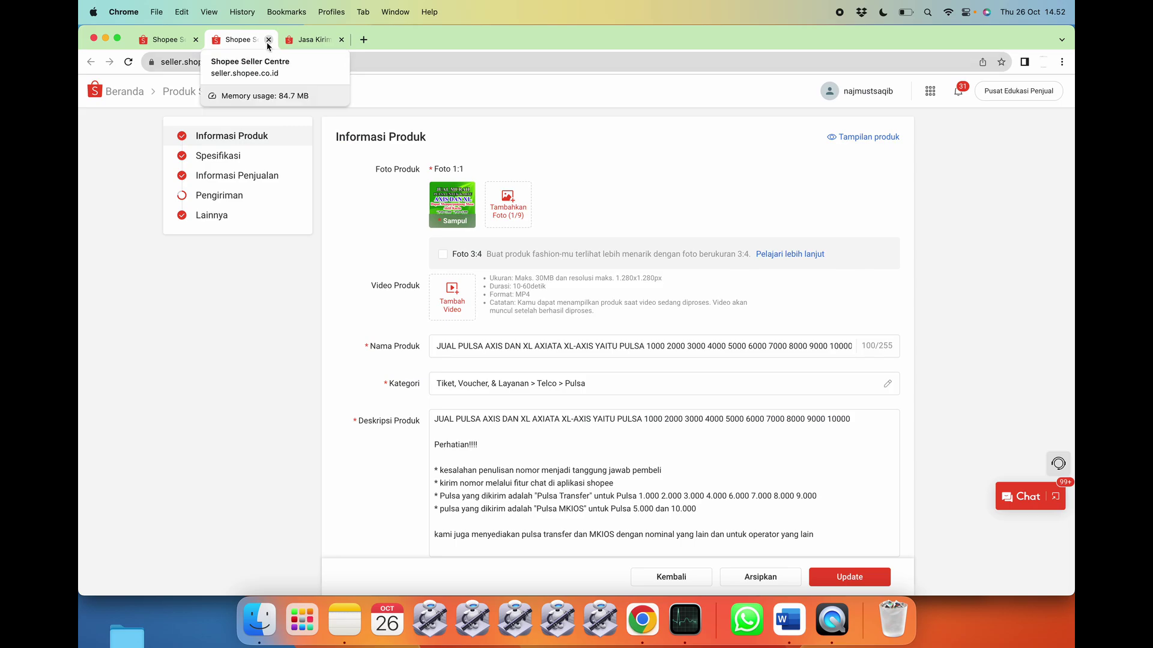
{"action": "left_click", "coordinate": [268, 40]}
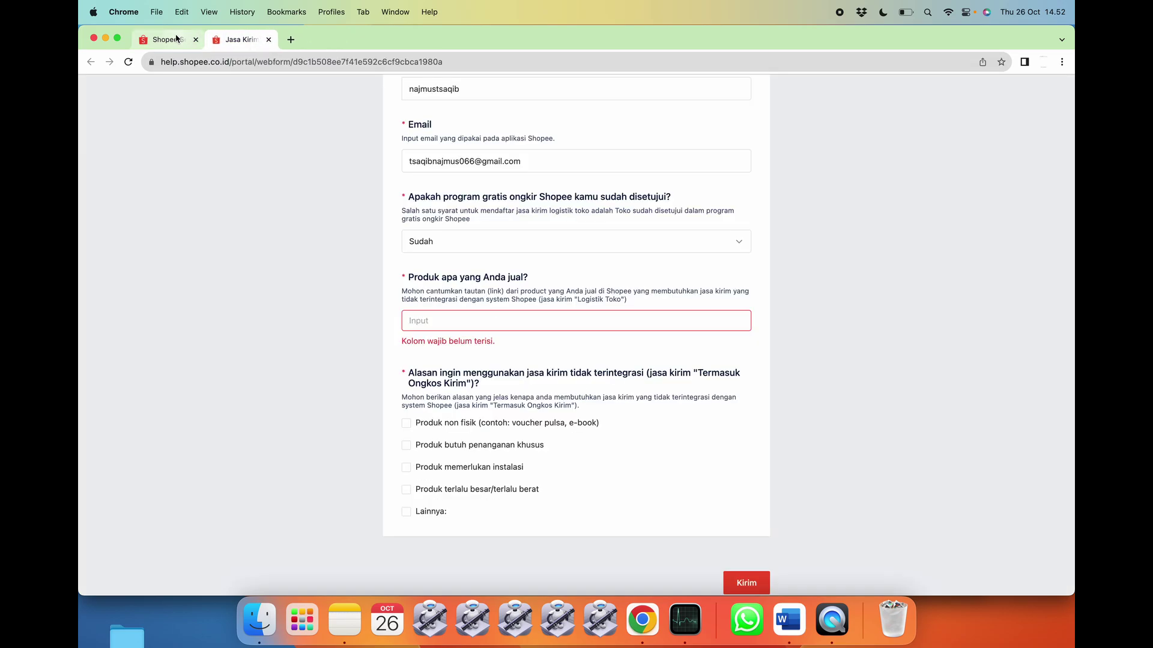
- From the pulsa results, open the "JUAL PULSA AXIS DAN XL" and "PROSES CEPAT PULSA XL AXIATA DAN AXIS" products in separate tabs
{"action": "left_click", "coordinate": [171, 40]}
{"action": "left_click", "coordinate": [280, 65]}
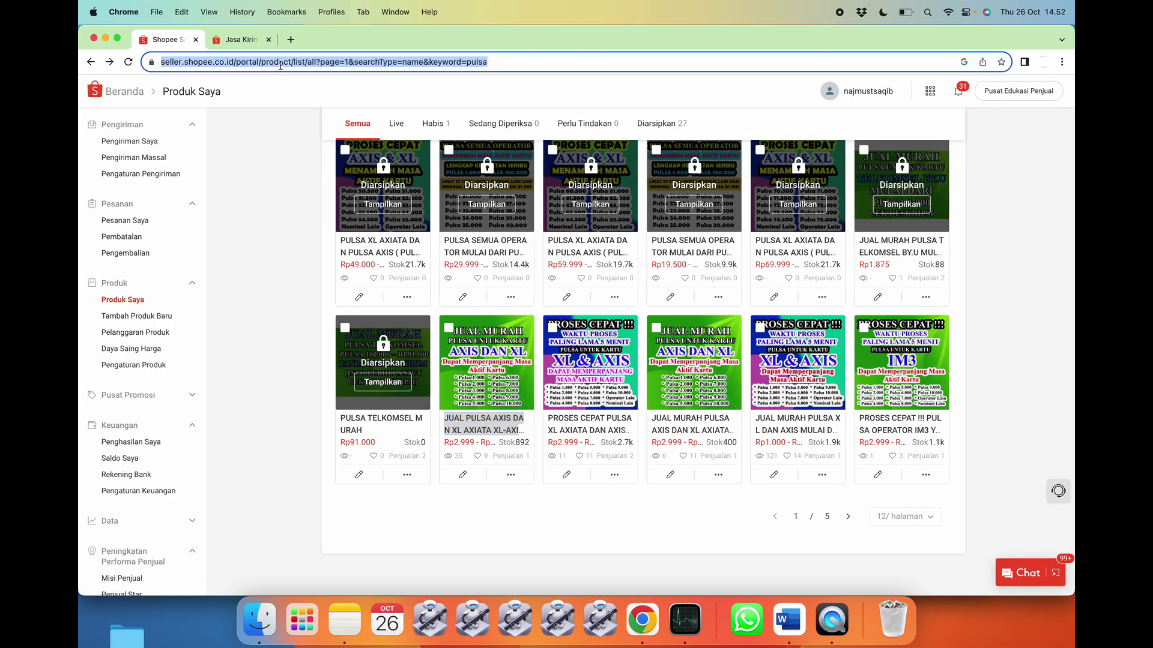
{"action": "left_click", "coordinate": [497, 509]}
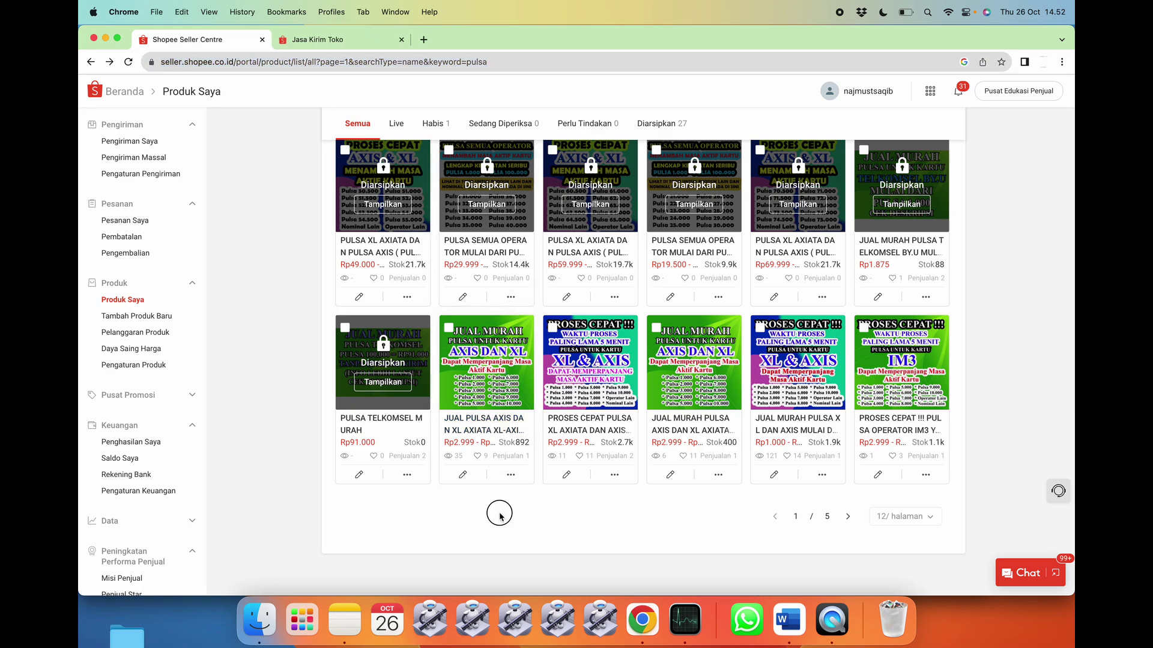
{"action": "left_click", "coordinate": [510, 476]}
{"action": "right_click", "coordinate": [478, 432]}
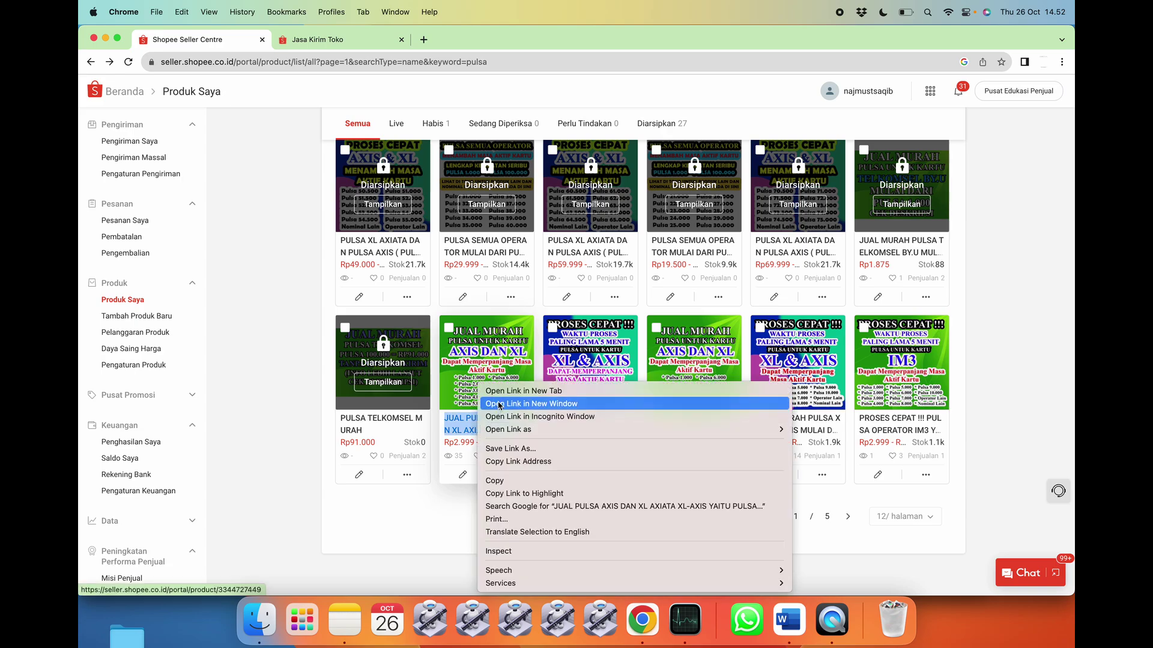
{"action": "left_click", "coordinate": [503, 391]}
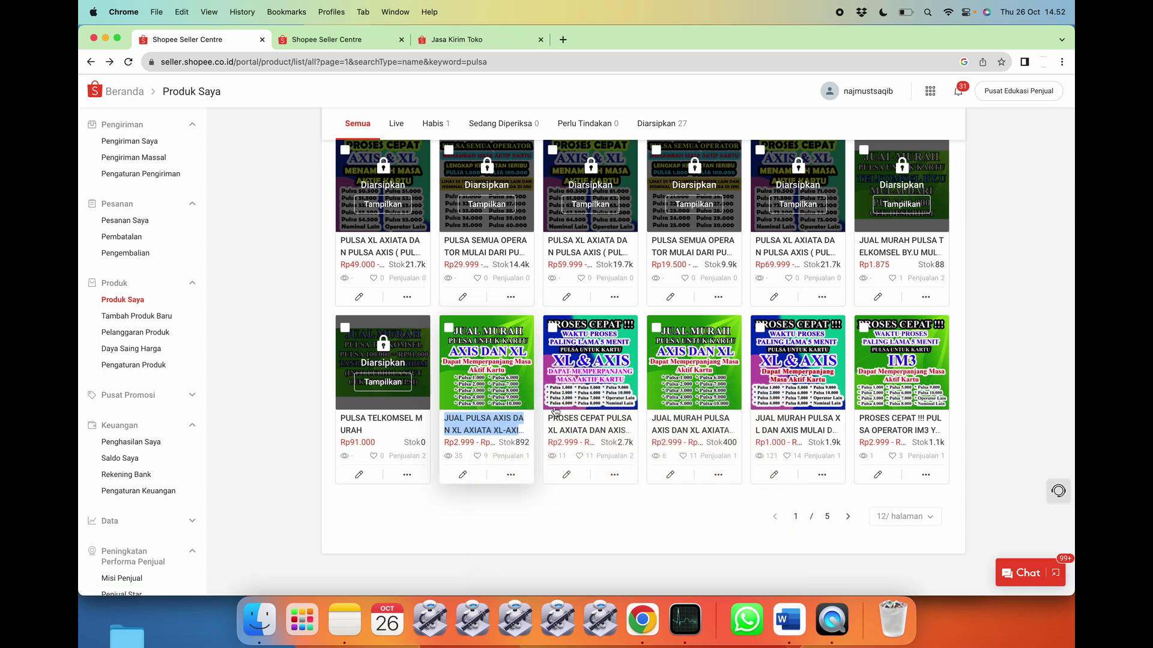
{"action": "right_click", "coordinate": [575, 433]}
{"action": "left_click", "coordinate": [601, 391]}
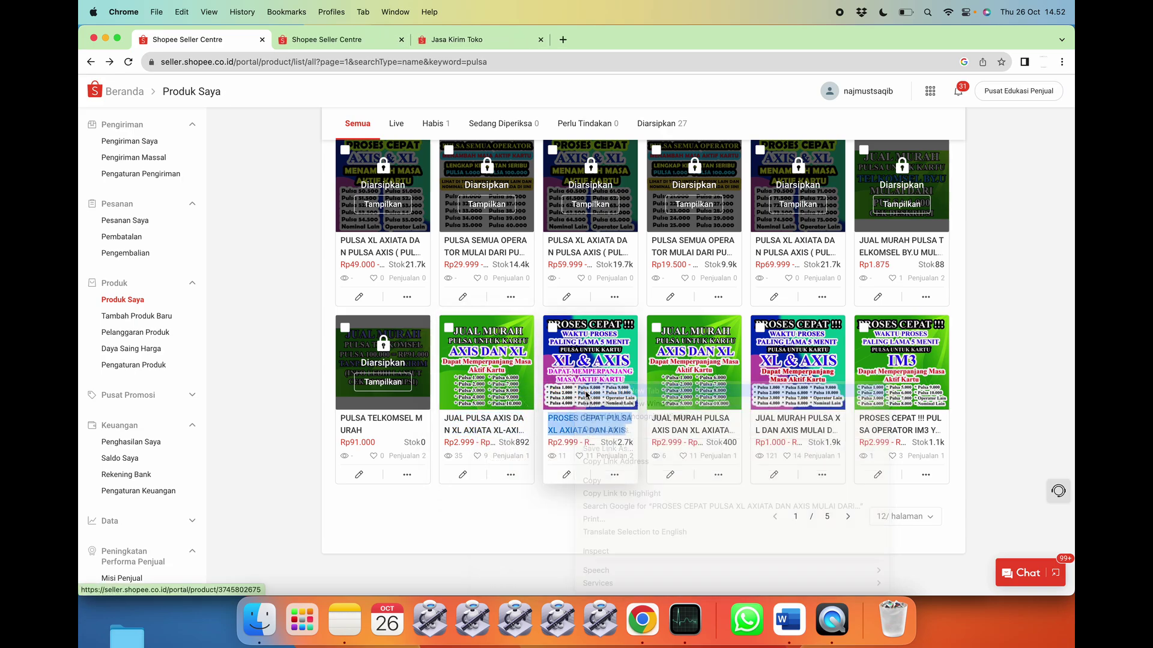
- Open the other three active pulsa products, the two "JUAL MURAH PULSA" ones and the IM3 one, in separate tabs
{"action": "right_click", "coordinate": [667, 427]}
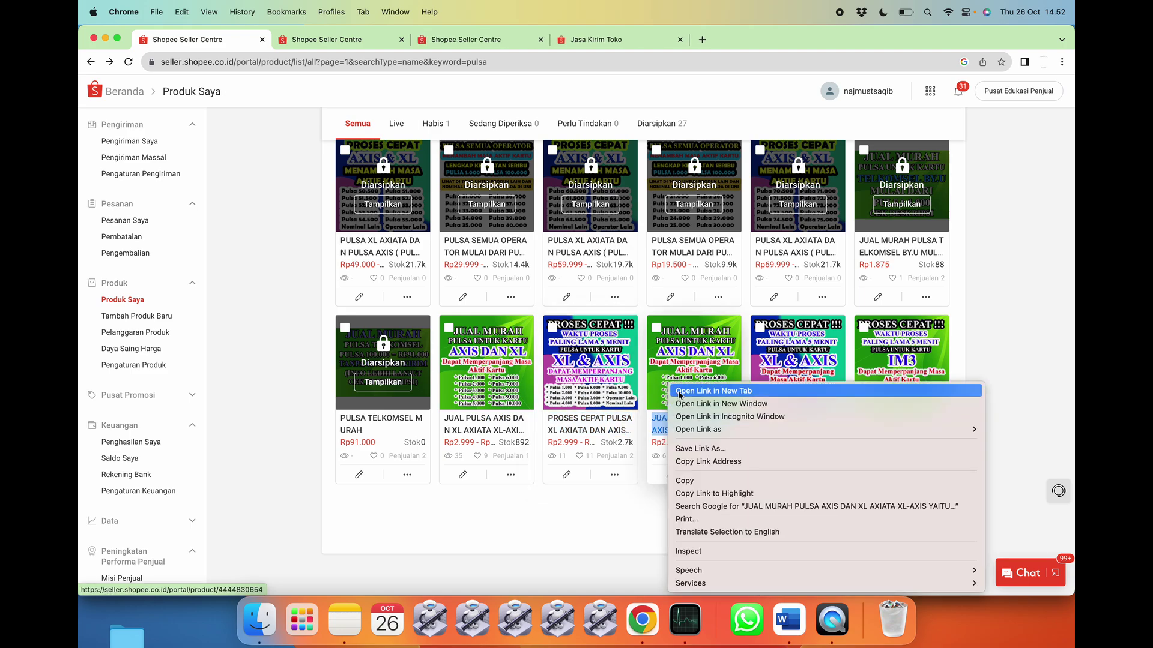
{"action": "left_click", "coordinate": [684, 387]}
{"action": "right_click", "coordinate": [773, 425]}
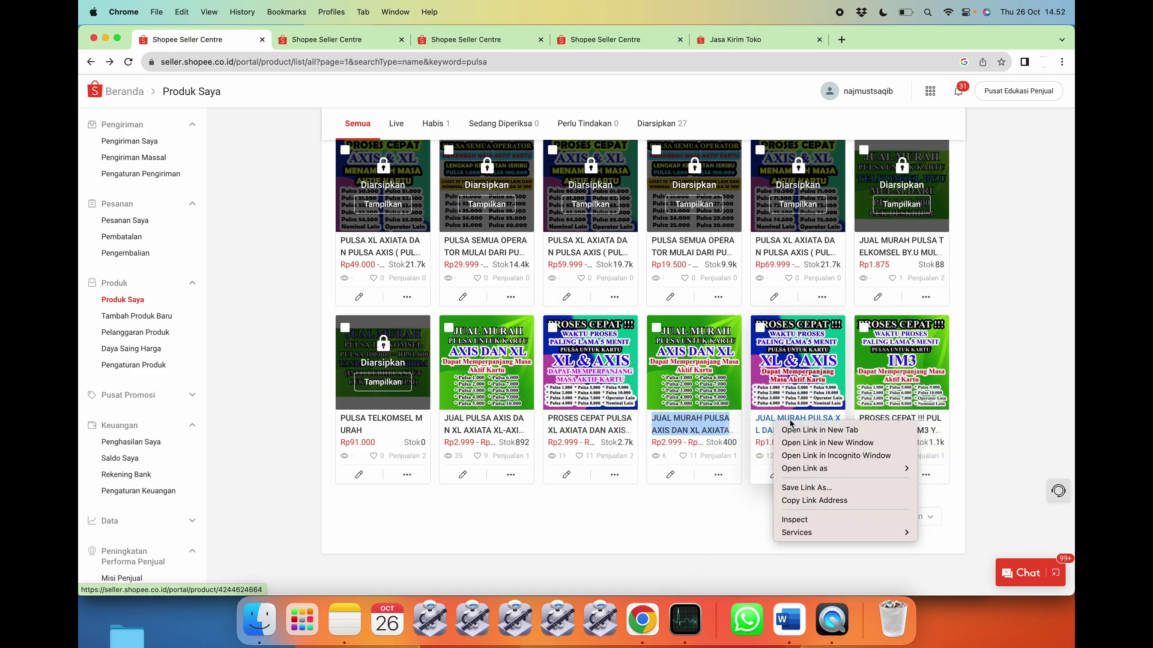
{"action": "left_click", "coordinate": [799, 429]}
{"action": "right_click", "coordinate": [865, 421]}
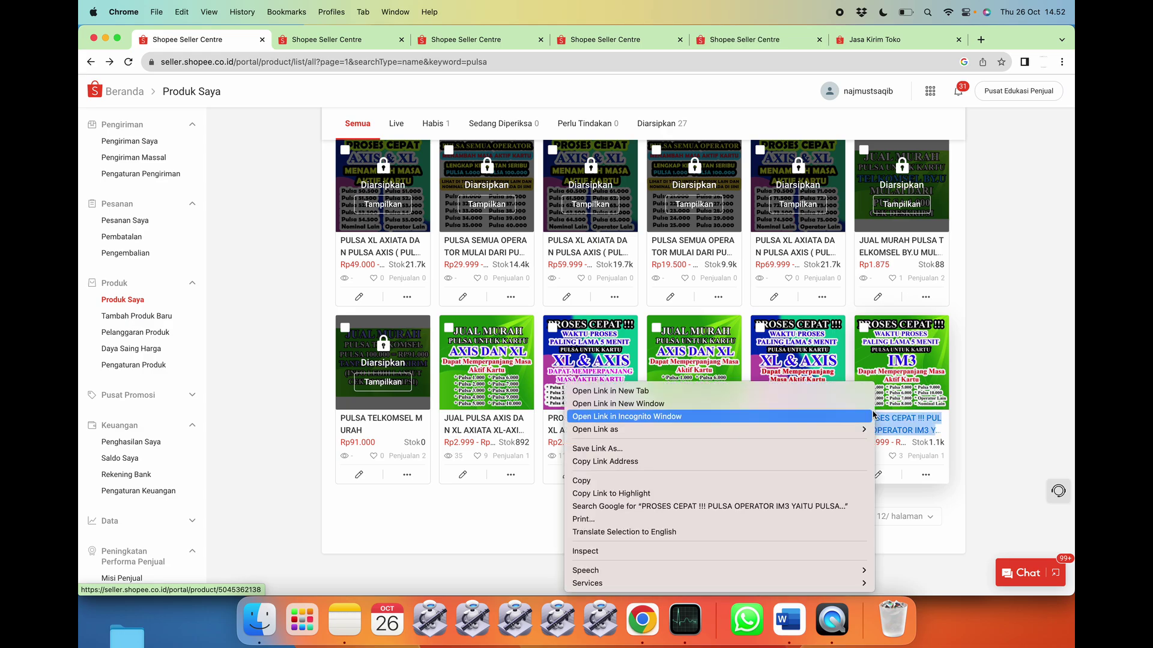
{"action": "left_click", "coordinate": [807, 397]}
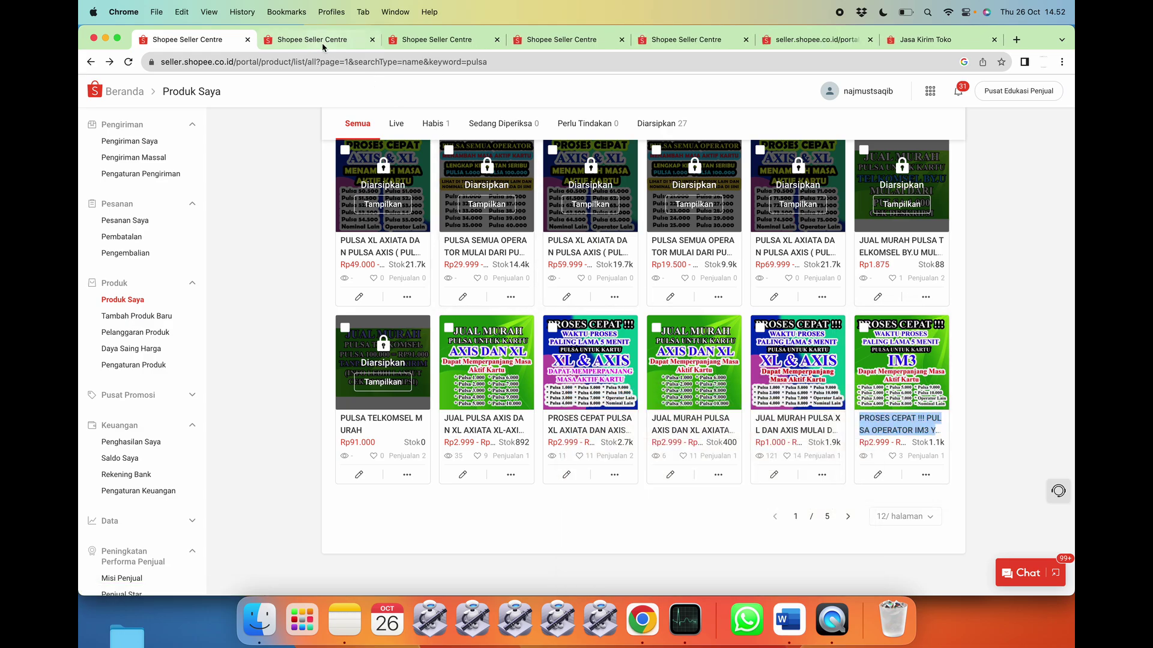
- Copy the public page link of the "JUAL PULSA AXIS DAN XL" product into the form's "Produk apa yang Anda jual?" field
{"action": "left_click", "coordinate": [322, 42]}
{"action": "left_click", "coordinate": [844, 139]}
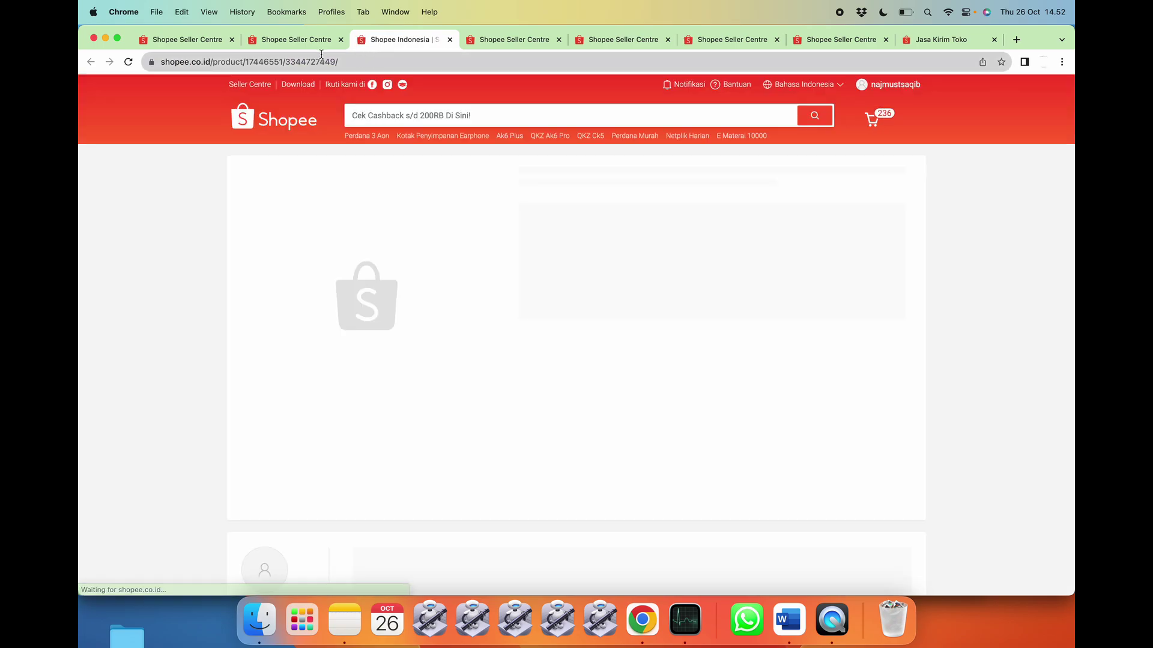
{"action": "left_click", "coordinate": [350, 62]}
{"action": "key", "text": "cmd+c"}
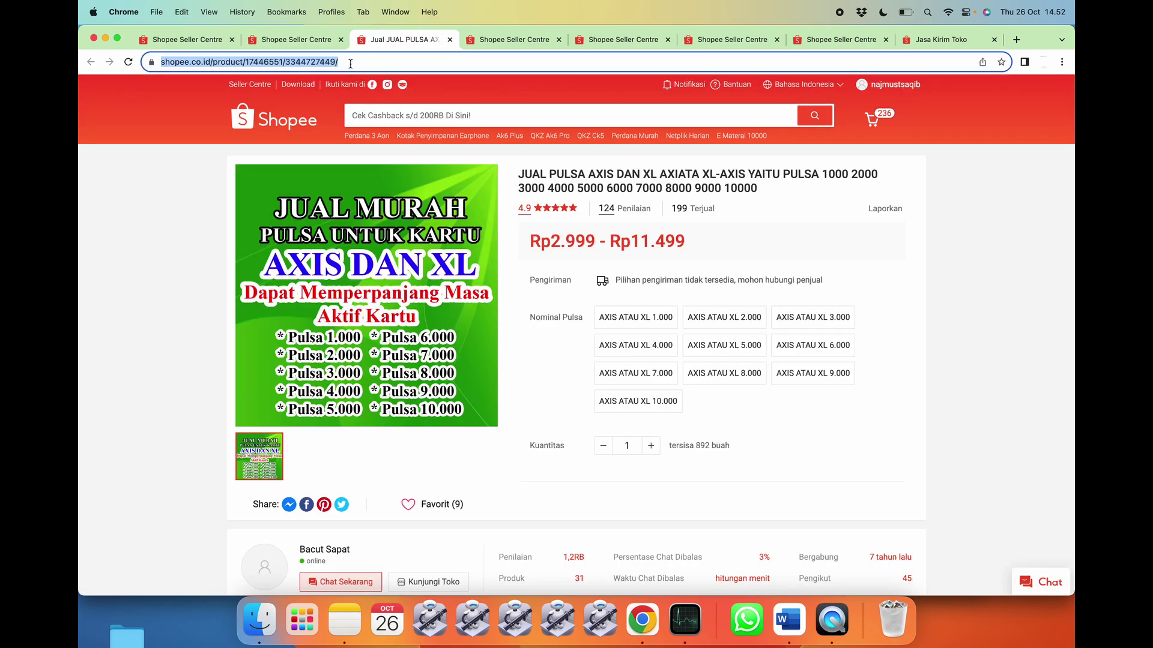
{"action": "left_click", "coordinate": [938, 39]}
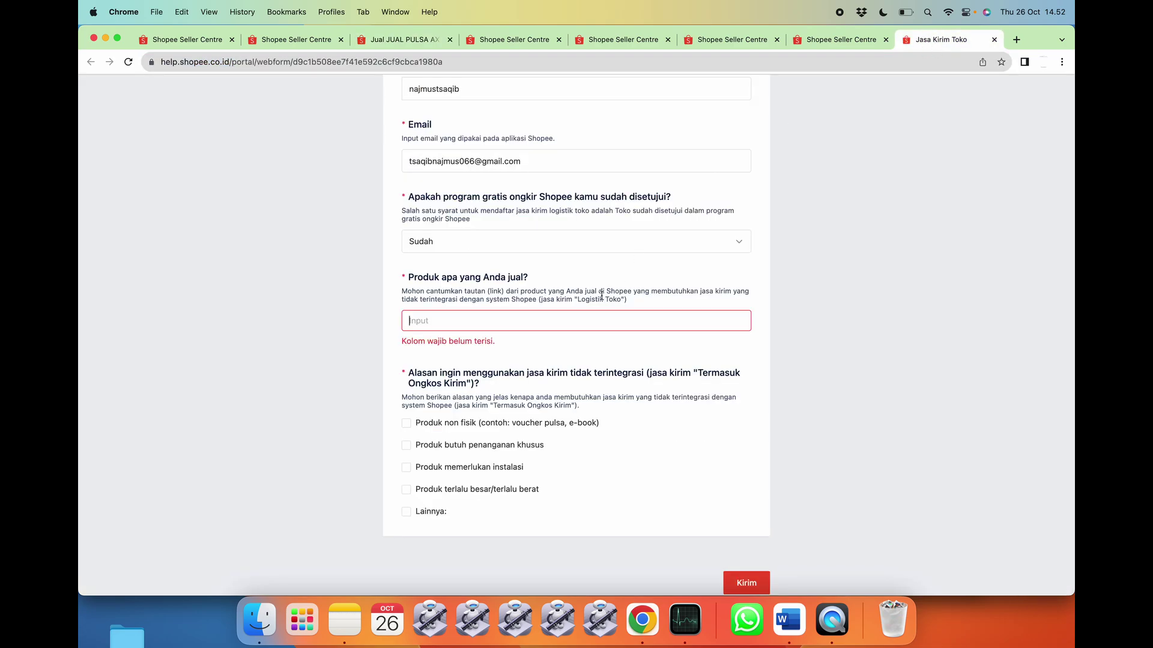
{"action": "left_click", "coordinate": [535, 321]}
{"action": "key", "text": "cmd+v"}
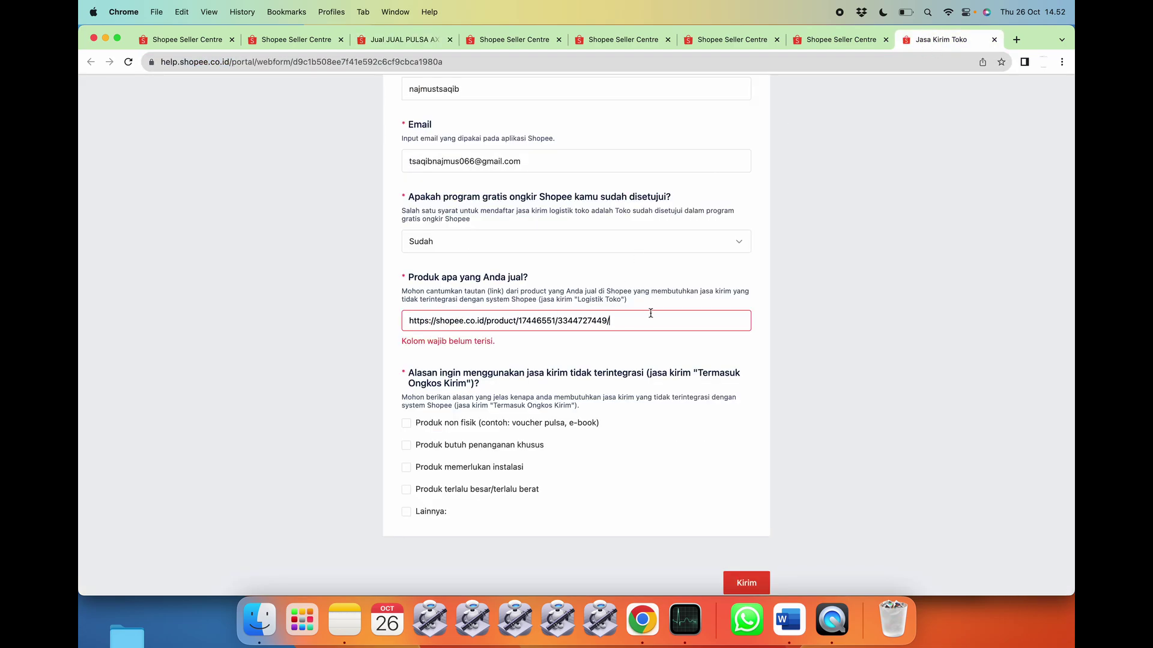
- Close the edit page and public page tabs of the "JUAL PULSA AXIS DAN XL" product
{"action": "left_click", "coordinate": [294, 39]}
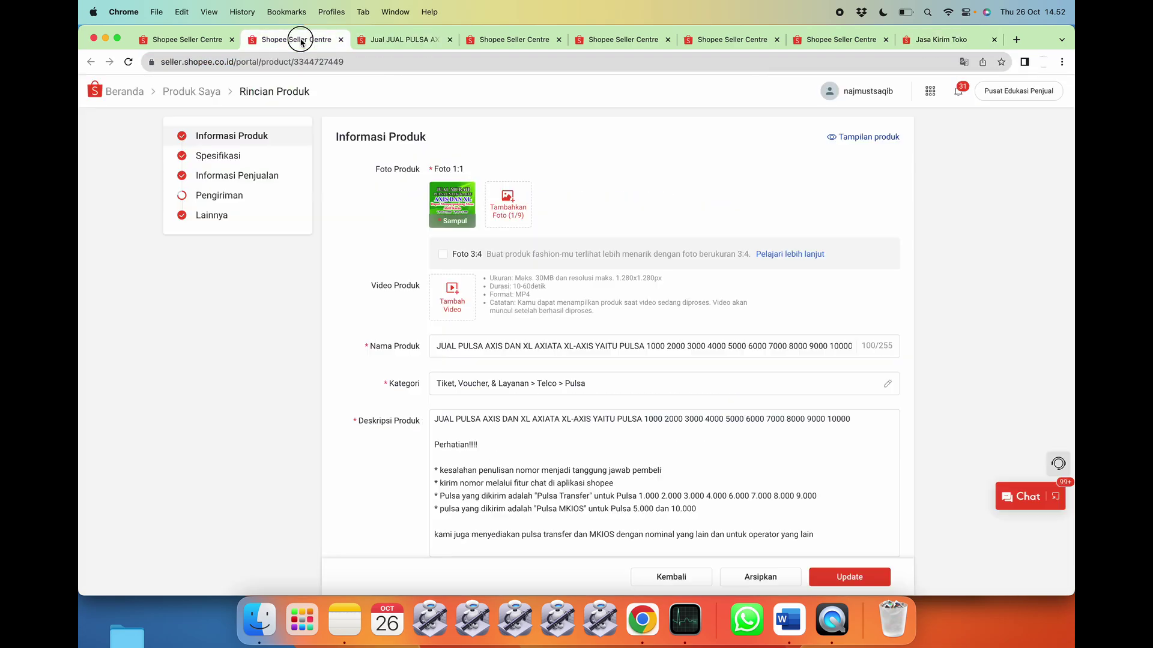
{"action": "left_click", "coordinate": [343, 40]}
{"action": "left_click", "coordinate": [342, 39]}
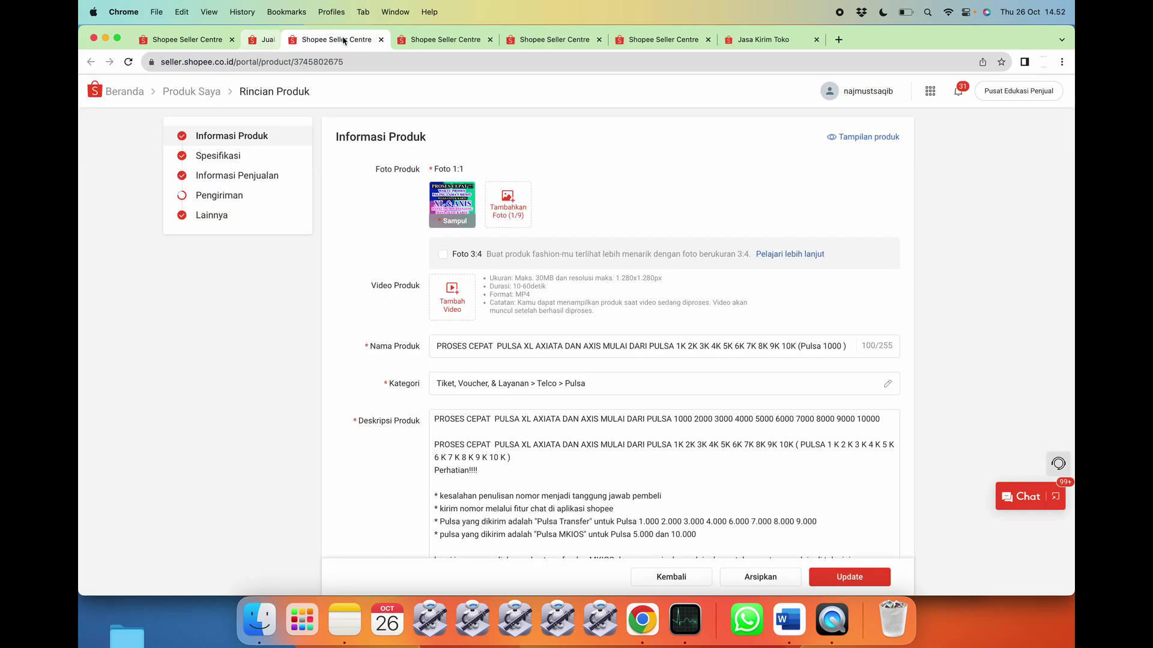
- Add the public page link of the "PROSES CEPAT PULSA XL AXIATA DAN AXIS" product as the second line of the "Produk apa yang Anda jual?" field
{"action": "left_click", "coordinate": [869, 137]}
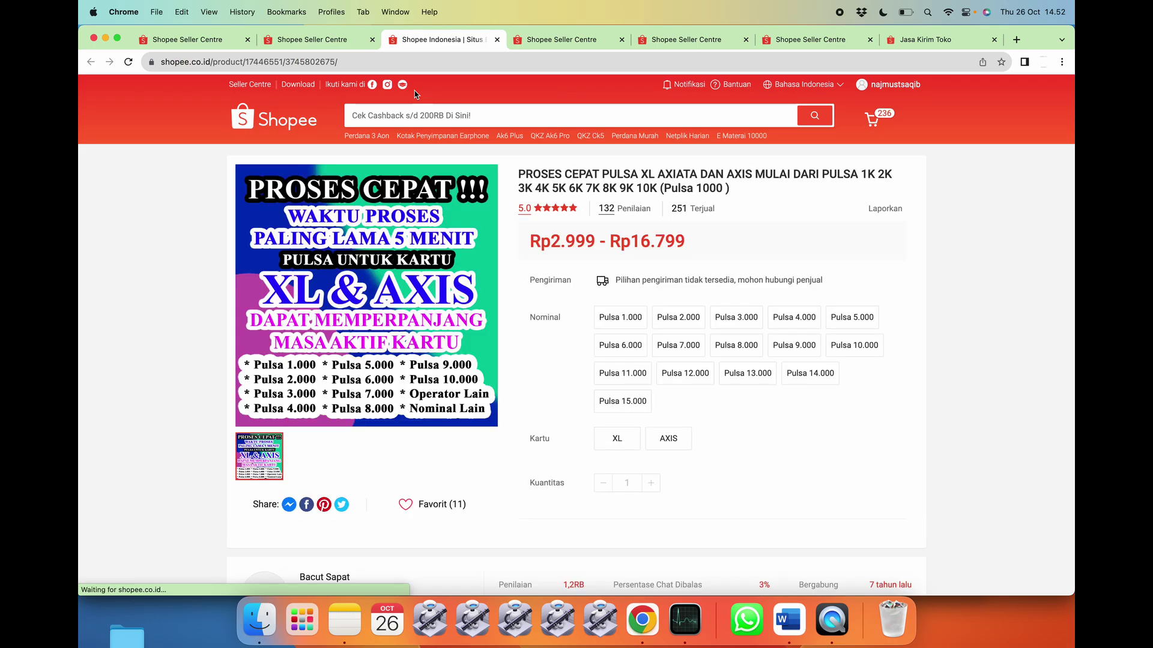
{"action": "left_click", "coordinate": [395, 61]}
{"action": "key", "text": "super+c"}
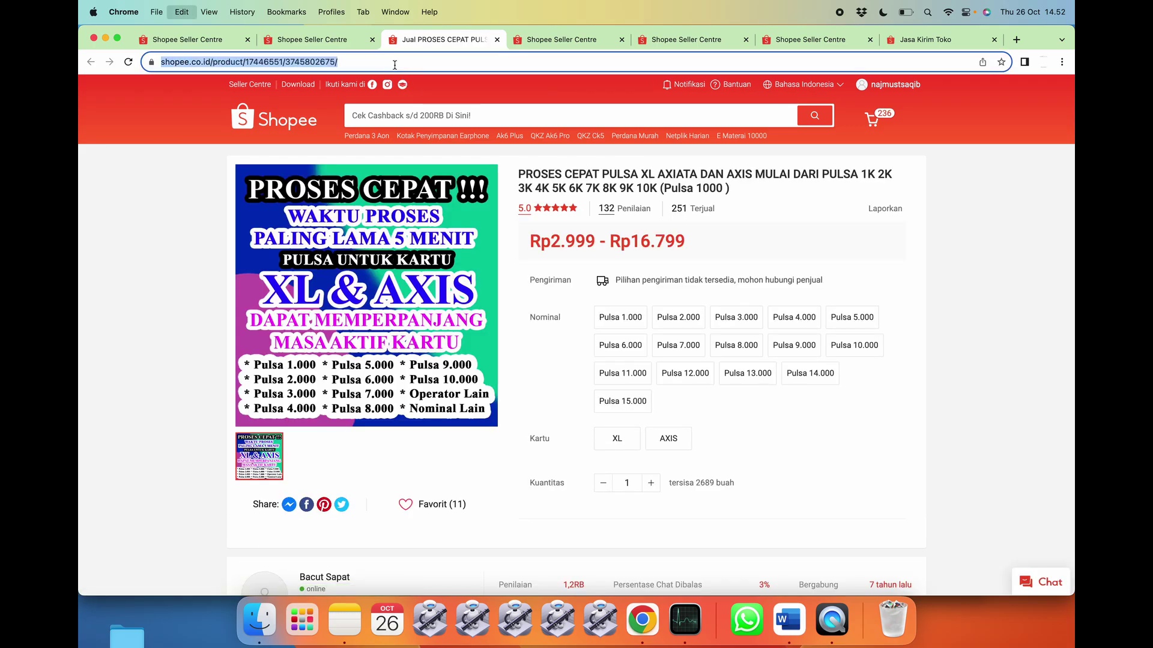
{"action": "left_click", "coordinate": [919, 39]}
{"action": "key", "text": "super+v"}
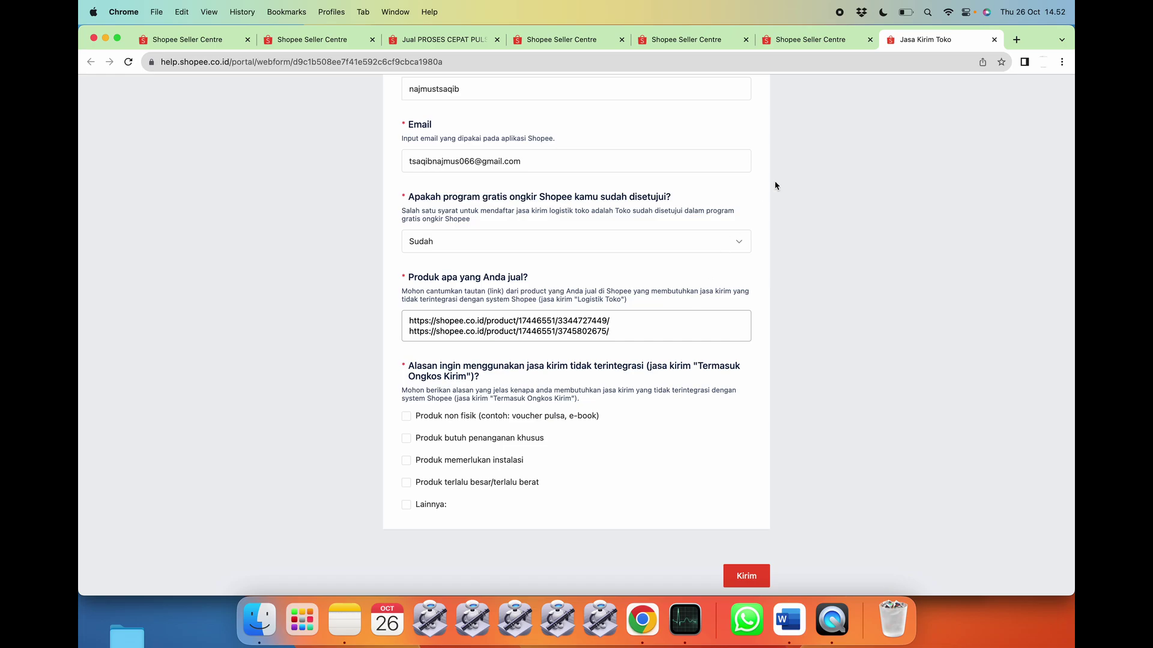
- Close the edit page and public page tabs of the "PROSES CEPAT PULSA XL AXIATA DAN AXIS" product
{"action": "left_click", "coordinate": [315, 40]}
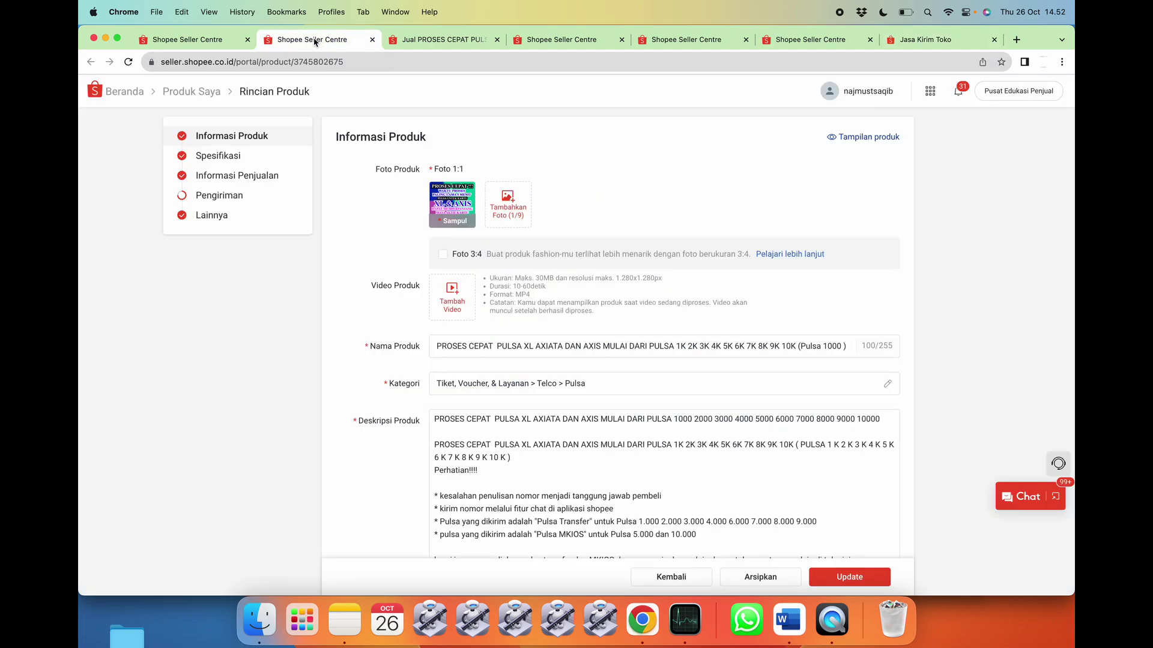
{"action": "left_click", "coordinate": [372, 40]}
{"action": "left_click", "coordinate": [370, 40]}
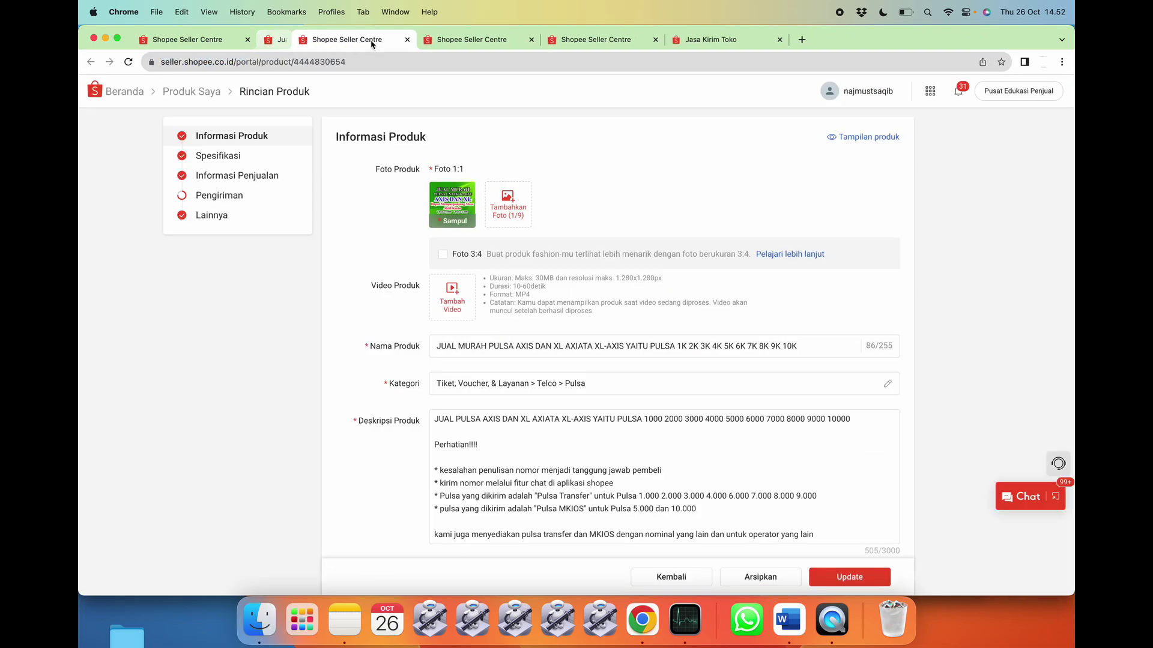
- Add the public page link of the "JUAL MURAH PULSA AXIS DAN XL AXIATA" product as the third line of the "Produk apa yang Anda jual?" field
{"action": "left_click", "coordinate": [870, 143]}
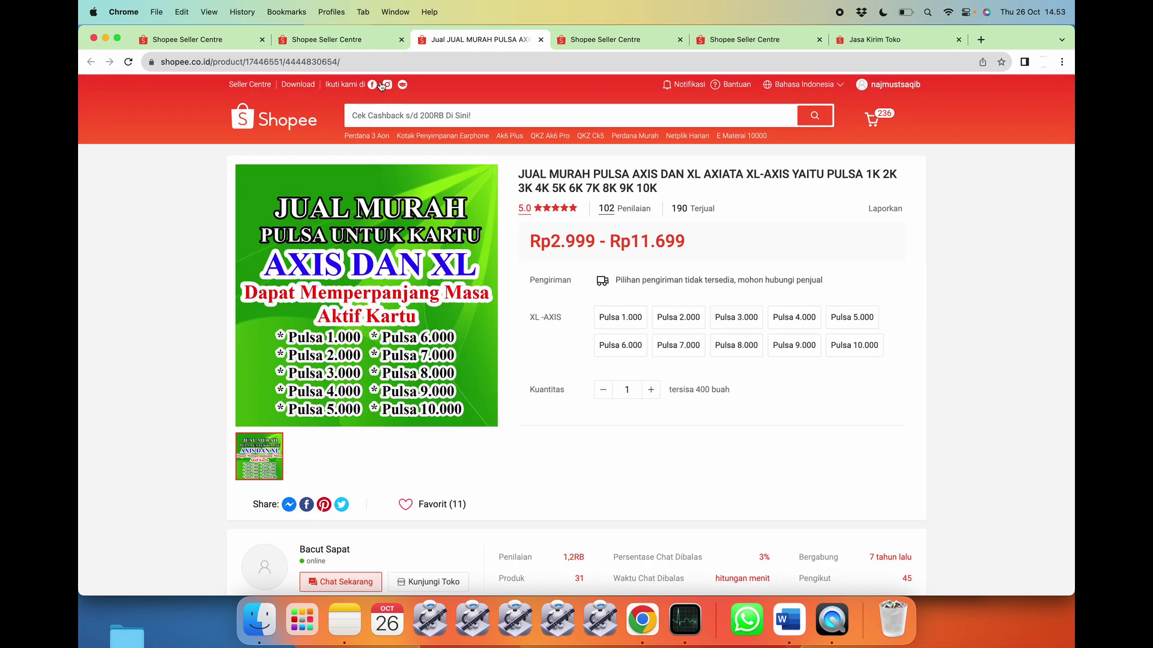
{"action": "left_click", "coordinate": [373, 62]}
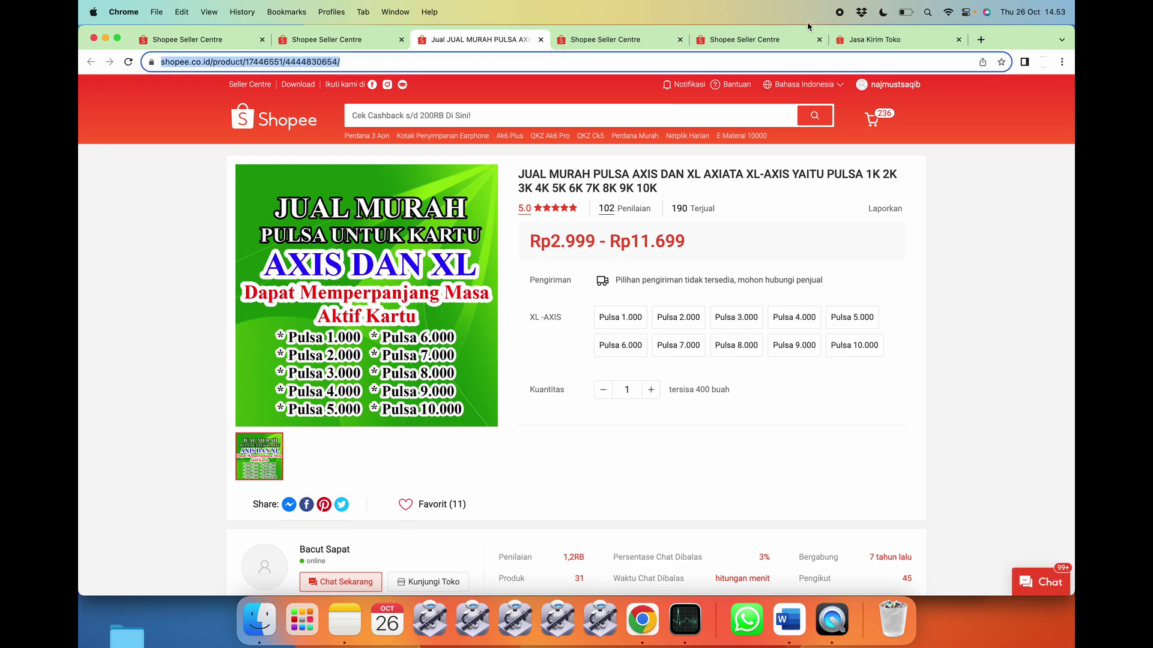
{"action": "left_click", "coordinate": [870, 40]}
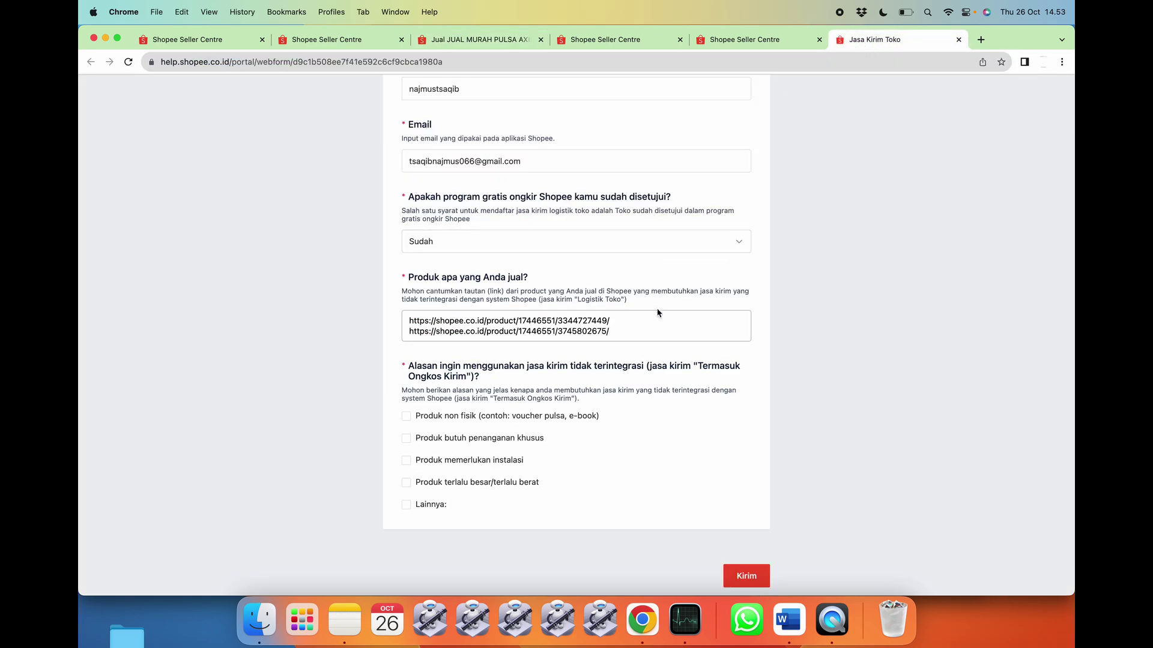
{"action": "key", "text": "Return"}
{"action": "key", "text": "super+v"}
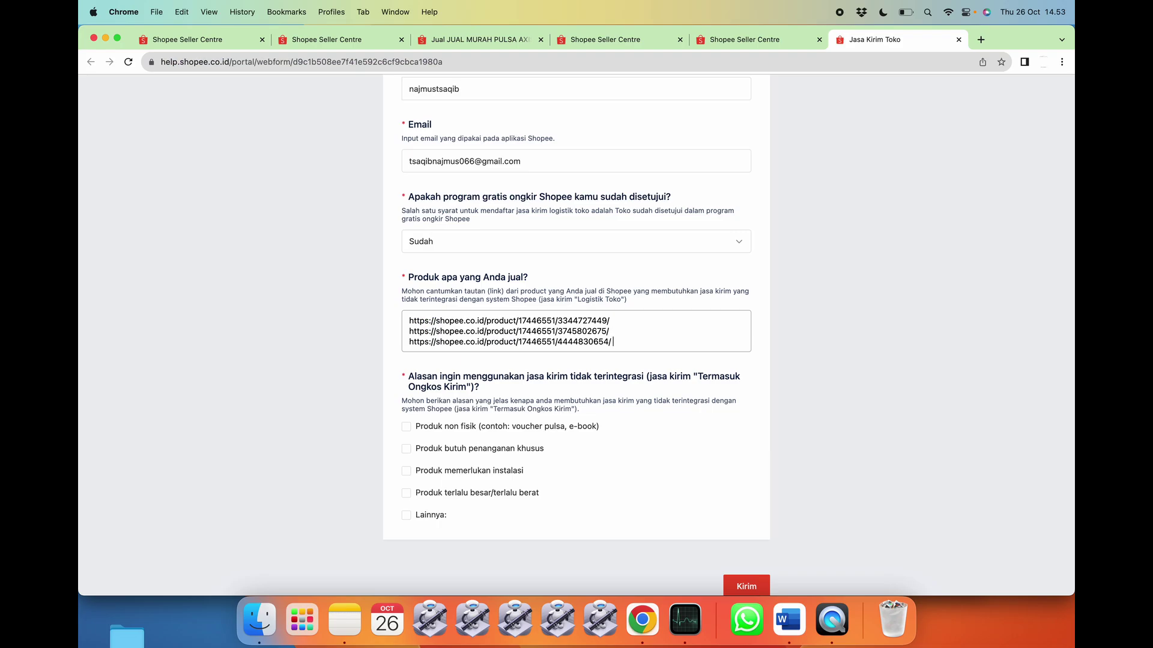
- Close the edit page and public page tabs of the "JUAL MURAH PULSA AXIS DAN XL AXIATA" product
{"action": "left_click", "coordinate": [329, 41]}
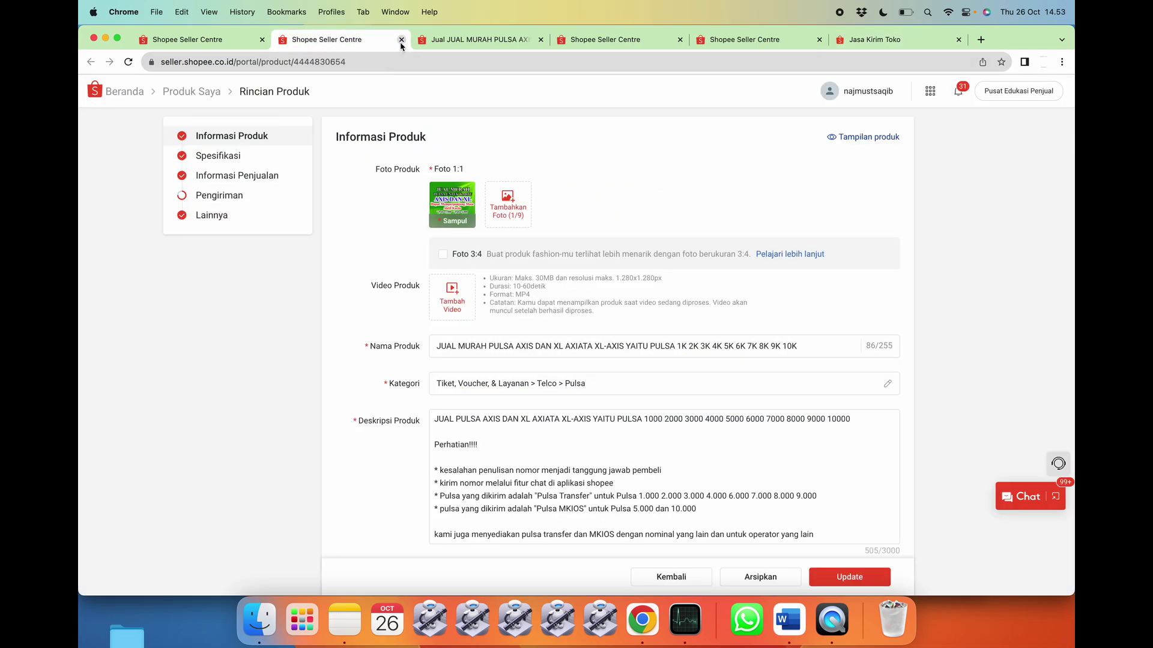
{"action": "left_click", "coordinate": [401, 40]}
{"action": "left_click", "coordinate": [401, 40]}
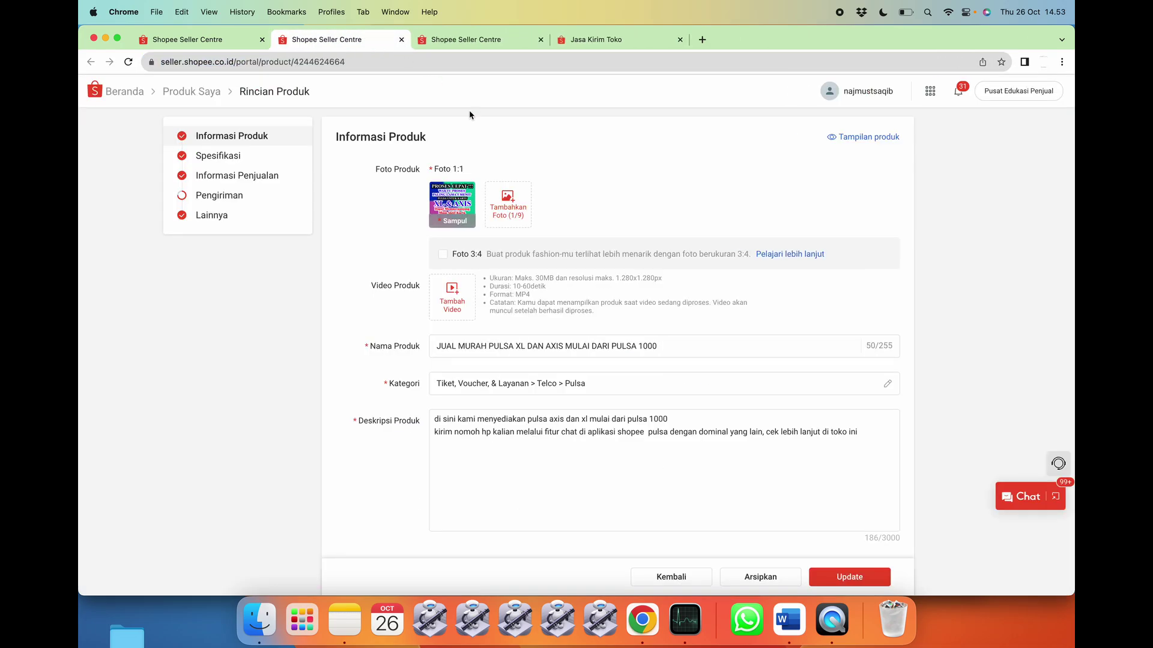
- Add the public page link of "JUAL MURAH PULSA XL DAN AXIS MULAI DARI PULSA 1000" as the fourth line of the "Produk apa yang Anda jual?" field
{"action": "left_click", "coordinate": [844, 136]}
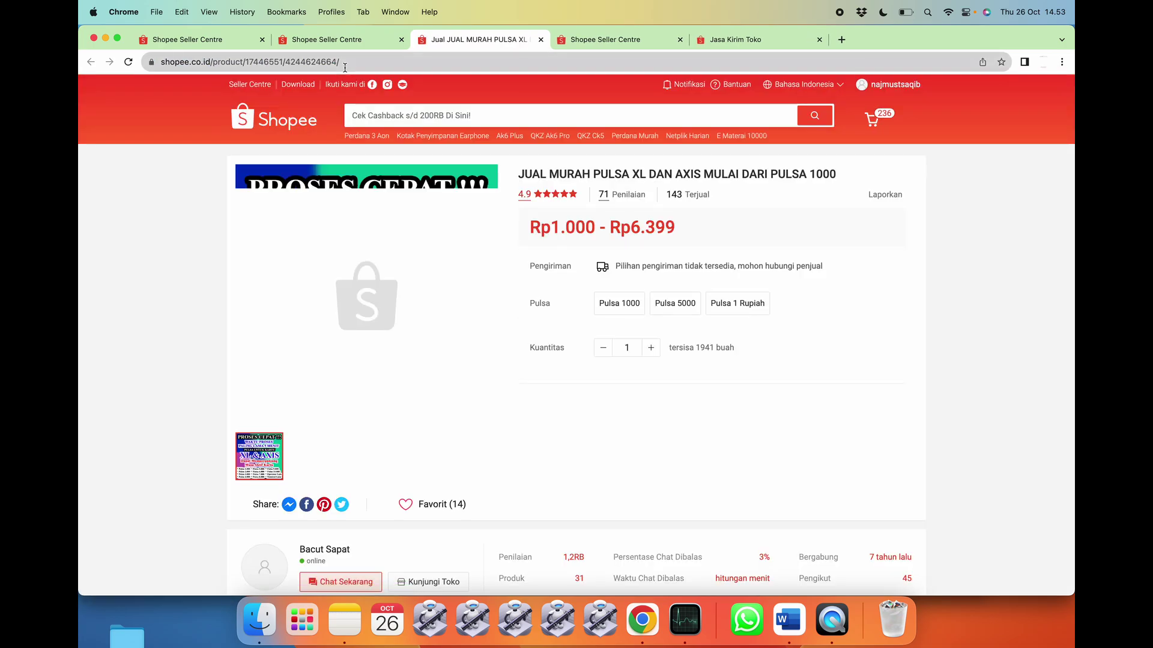
{"action": "left_click", "coordinate": [412, 65]}
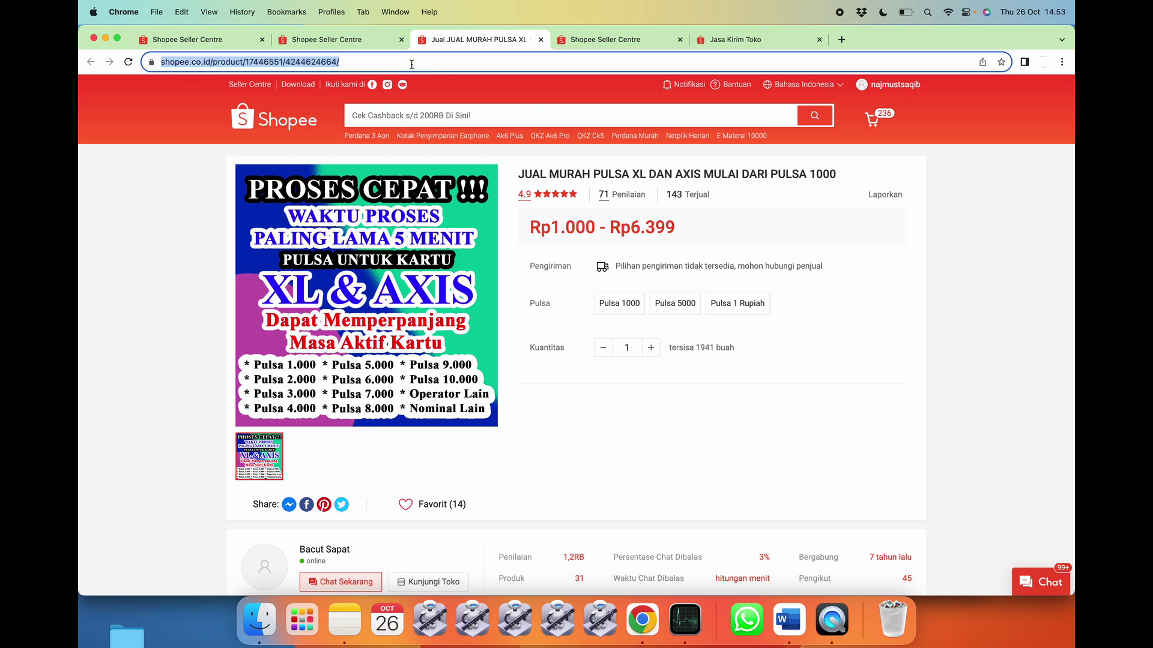
{"action": "key", "text": "super+c"}
{"action": "left_click", "coordinate": [751, 41]}
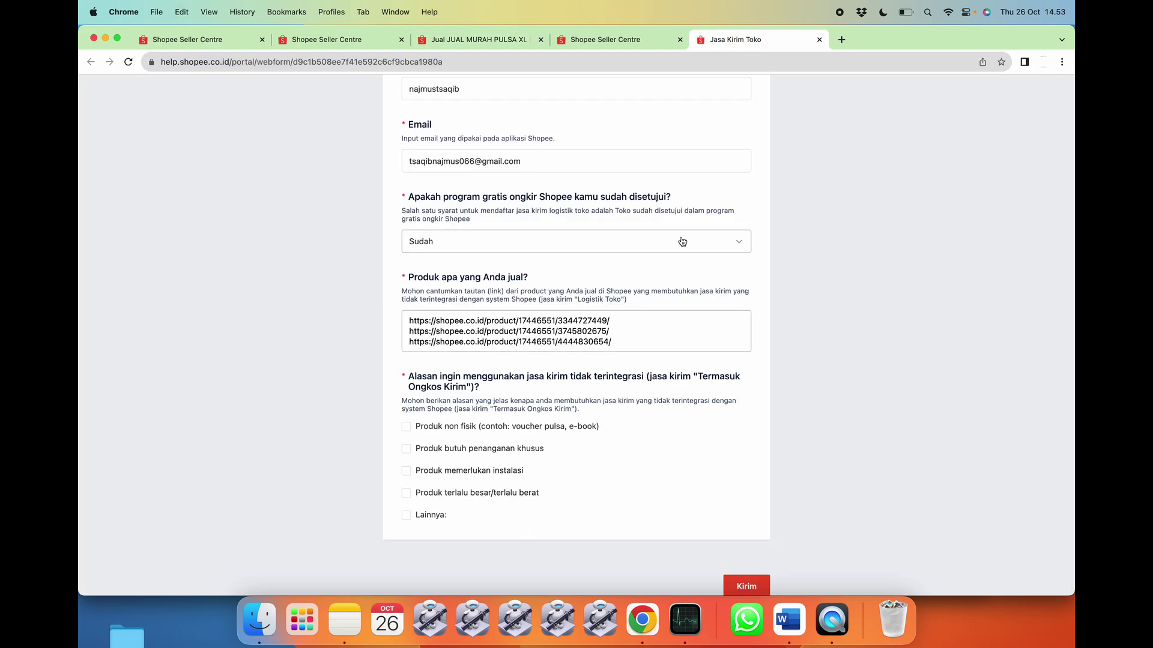
{"action": "key", "text": "Return"}
{"action": "key", "text": "super+v"}
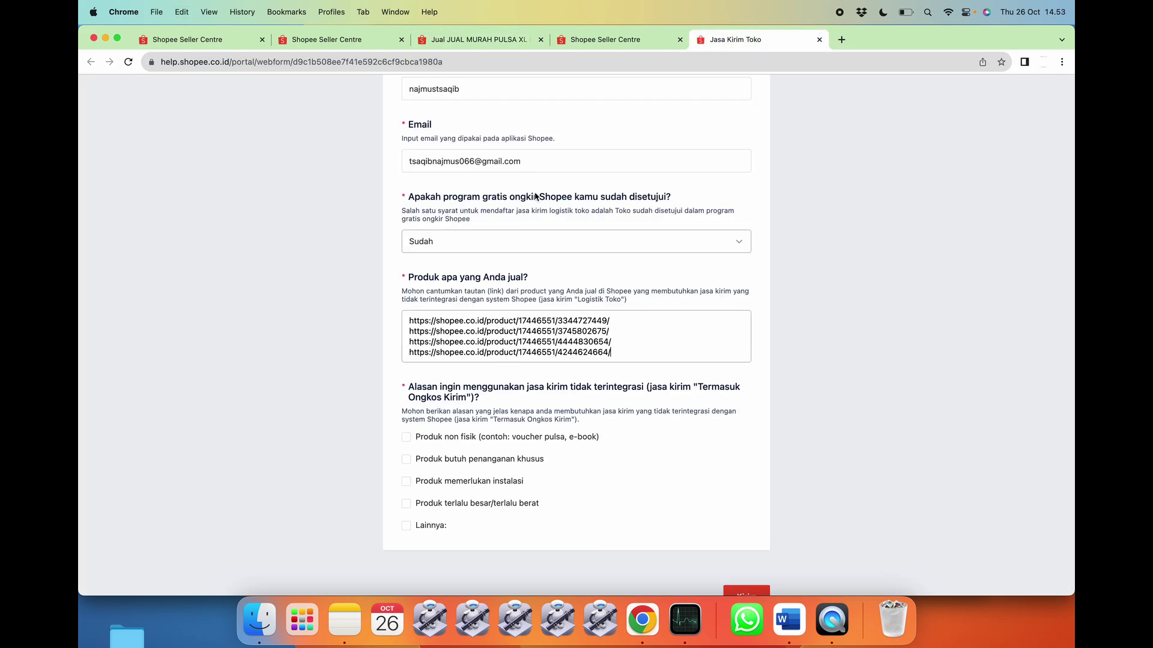
- Close the edit page and public page tabs of the "JUAL MURAH PULSA XL DAN AXIS MULAI DARI PULSA 1000" product
{"action": "left_click", "coordinate": [374, 39]}
{"action": "left_click", "coordinate": [401, 39]}
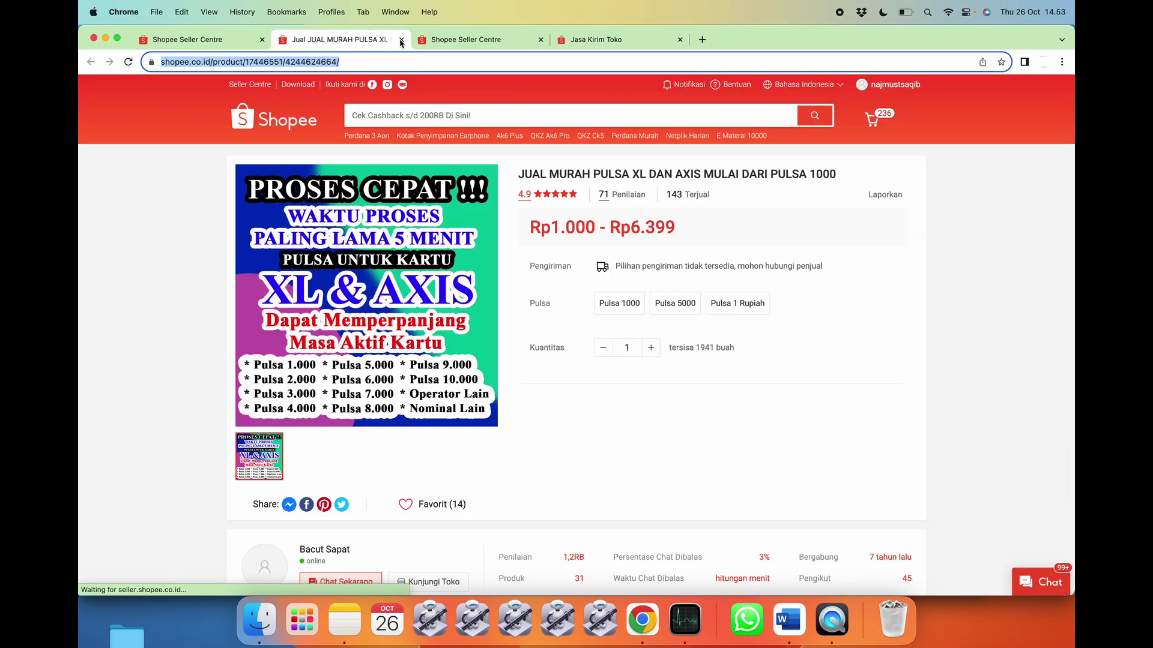
{"action": "left_click", "coordinate": [401, 39]}
- Choose "Produk non fisik (contoh: voucher pulsa, e-book)" as the reason in the Jasa Kirim Toko form
{"action": "left_click", "coordinate": [470, 40]}
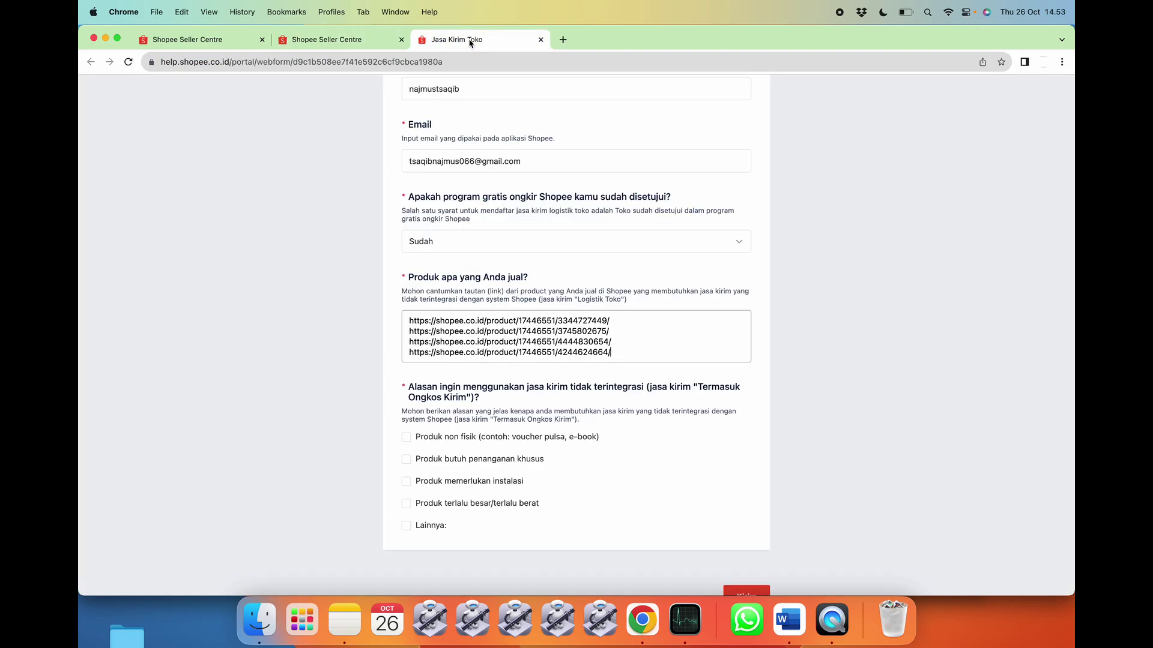
{"action": "scroll", "coordinate": [510, 260], "scroll_direction": "down", "scroll_amount": 1}
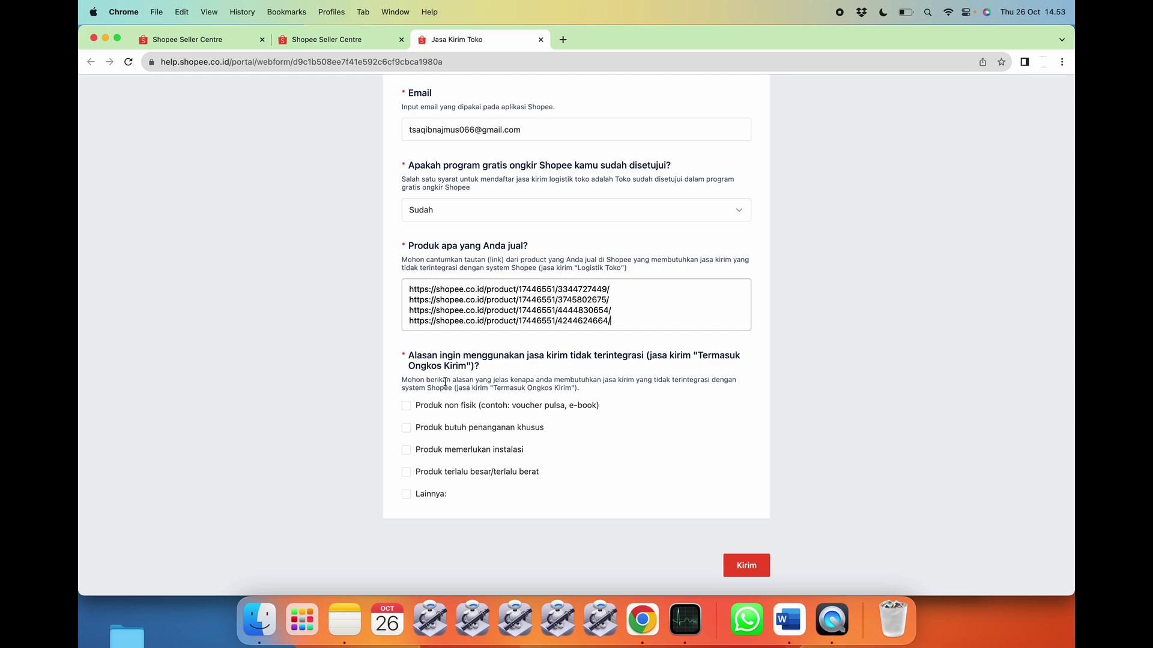
{"action": "left_click", "coordinate": [406, 407]}
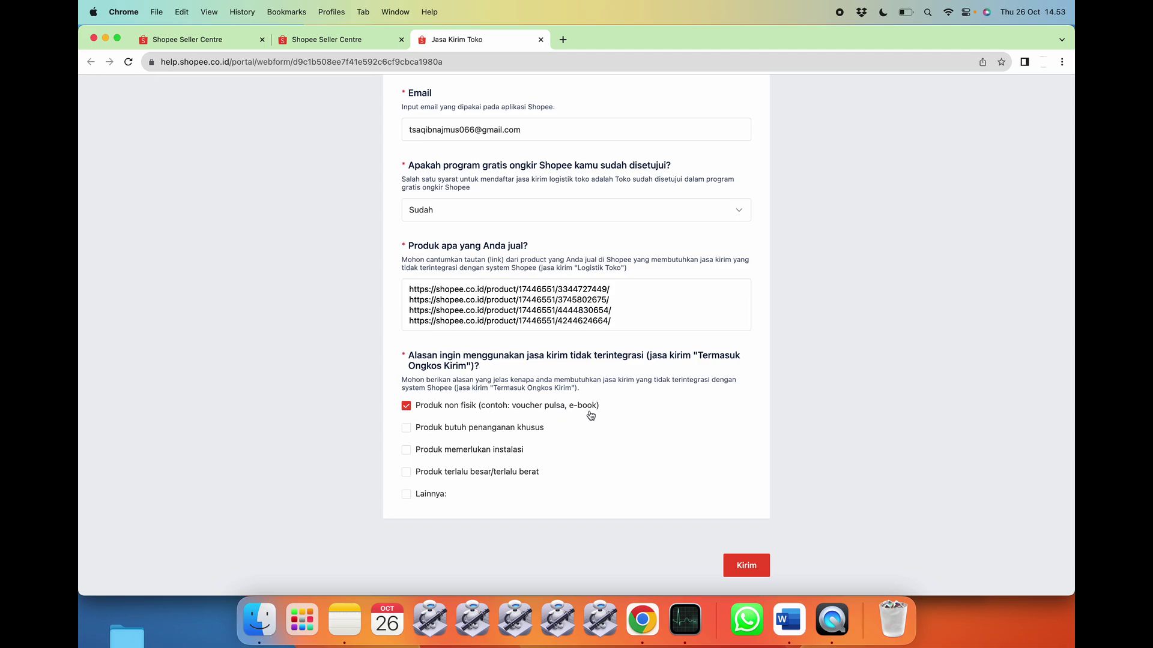
- Submit the Jasa Kirim Toko form and complete the slider puzzle verification
{"action": "left_click", "coordinate": [744, 570]}
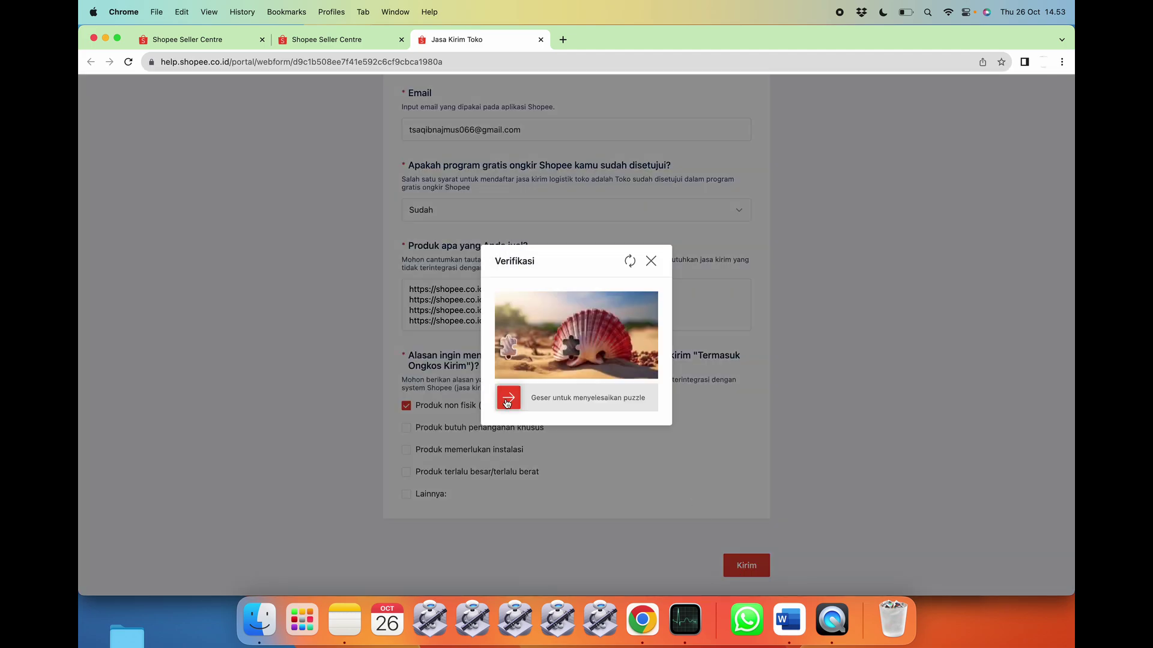
{"action": "left_click_drag", "start_coordinate": [510, 398], "coordinate": [569, 404]}
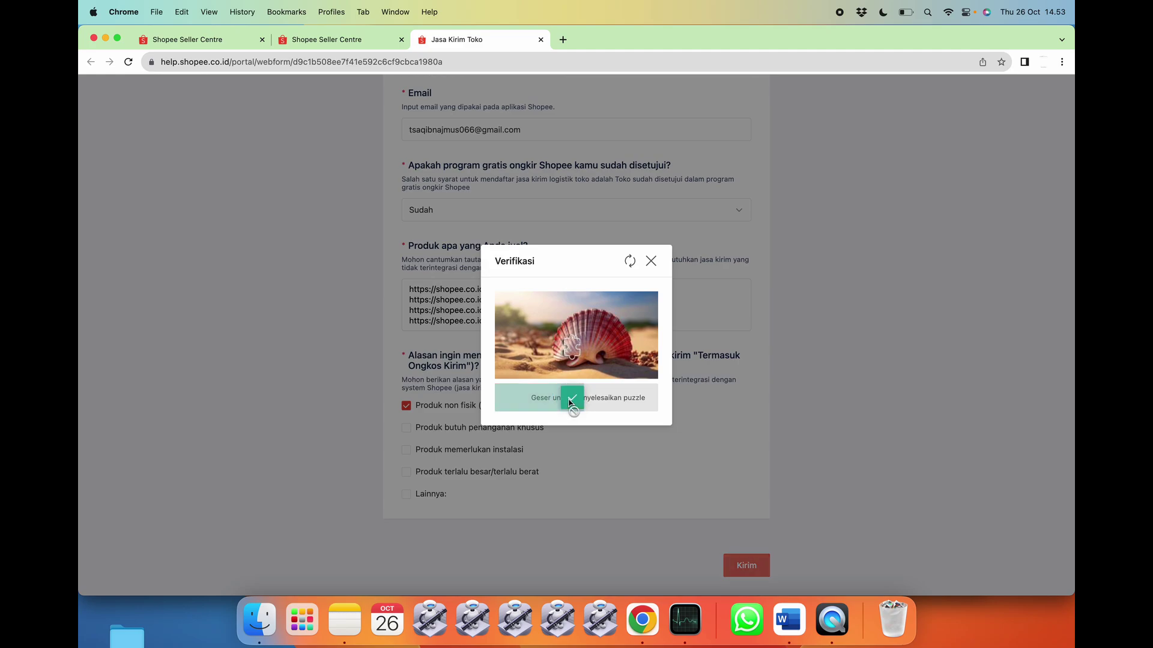
{"action": "left_click_drag", "start_coordinate": [540, 297], "coordinate": [646, 318]}
{"action": "left_click", "coordinate": [646, 320]}
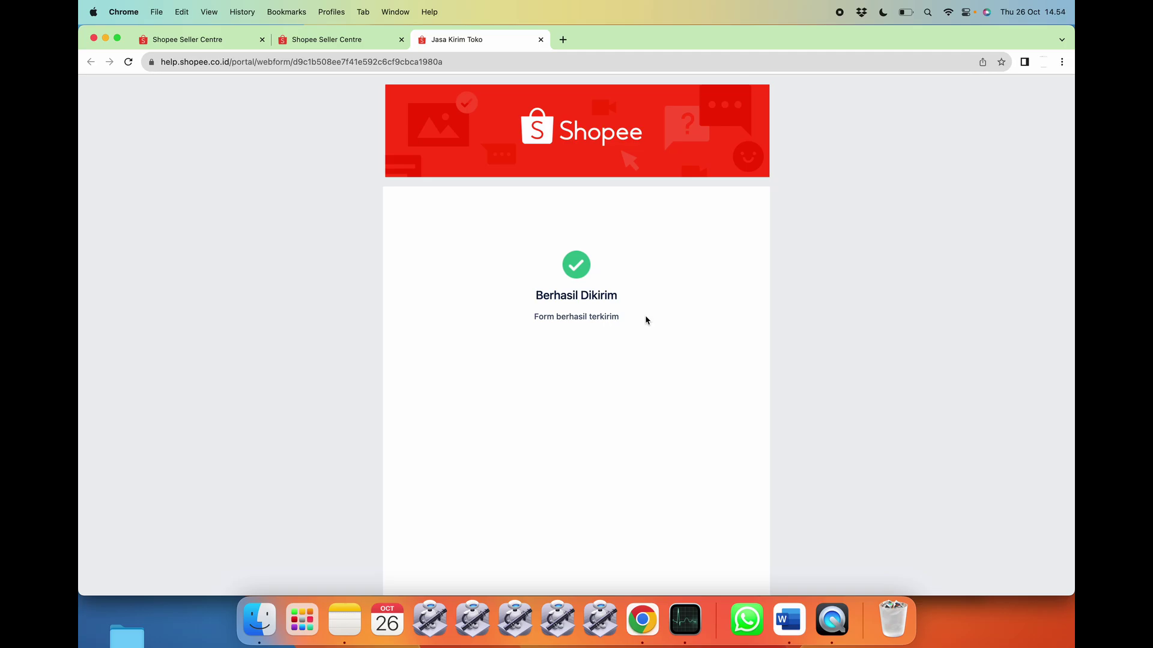
- Minimize the form's browser window, open Gmail in a new tab of the other window and show the starred emails
{"action": "left_click", "coordinate": [105, 38]}
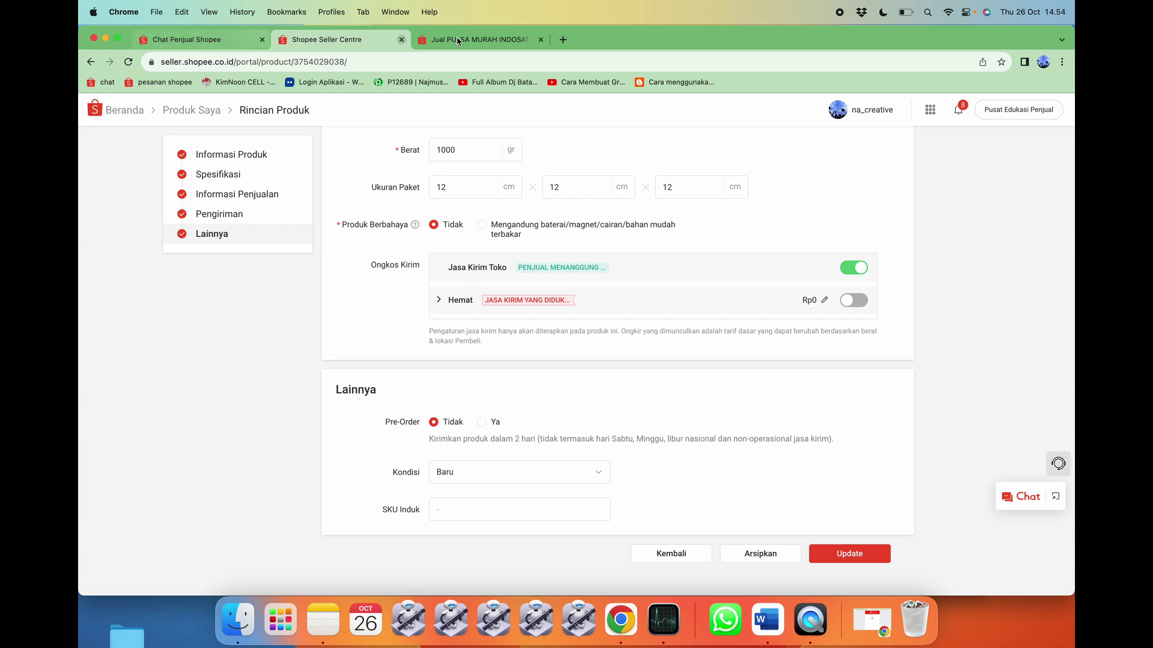
{"action": "left_click", "coordinate": [562, 40]}
{"action": "type", "text": "JA"}
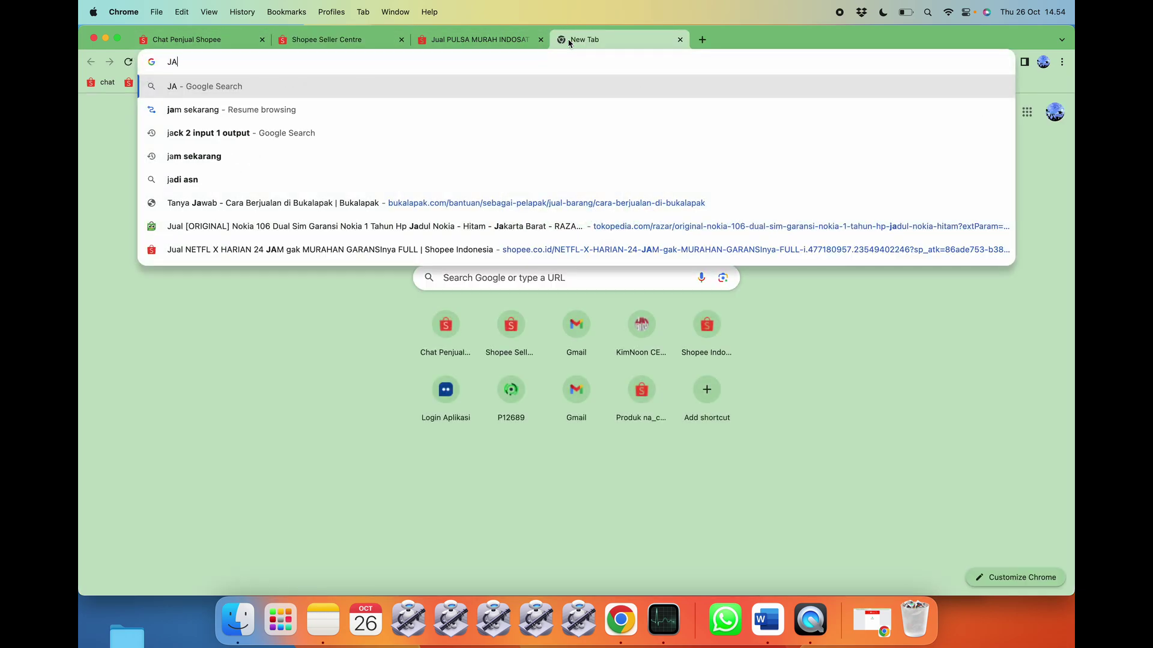
{"action": "key", "text": "BackSpace"}
{"action": "key", "text": "BackSpace"}
{"action": "type", "text": "ma"}
{"action": "key", "text": "Return"}
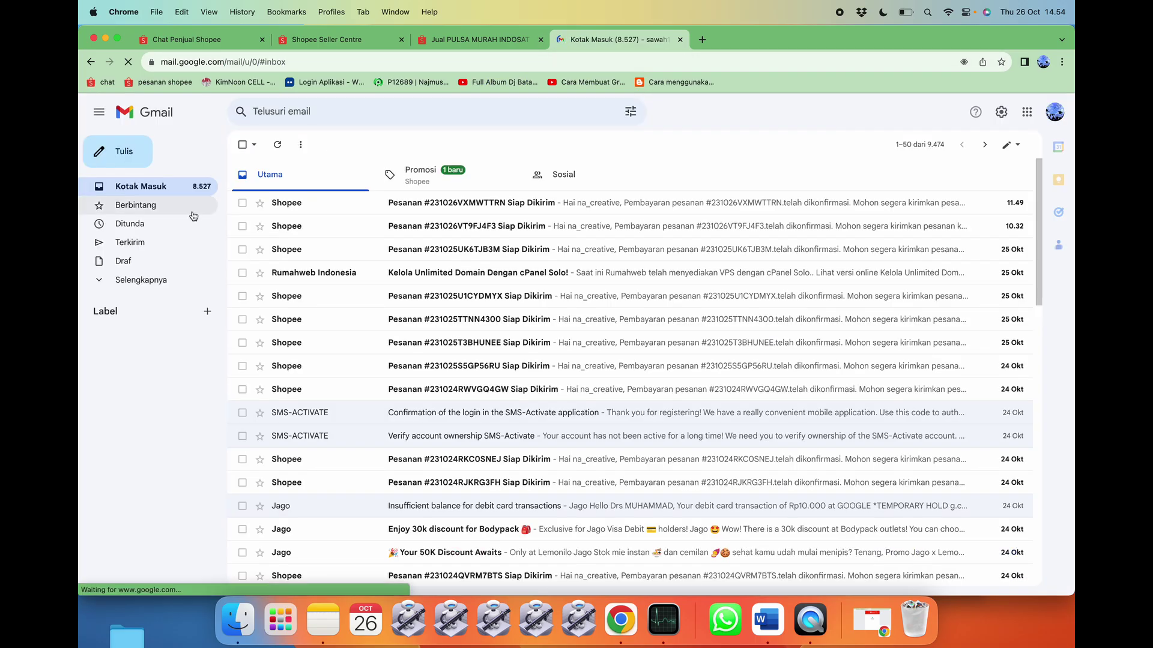
{"action": "left_click", "coordinate": [149, 210]}
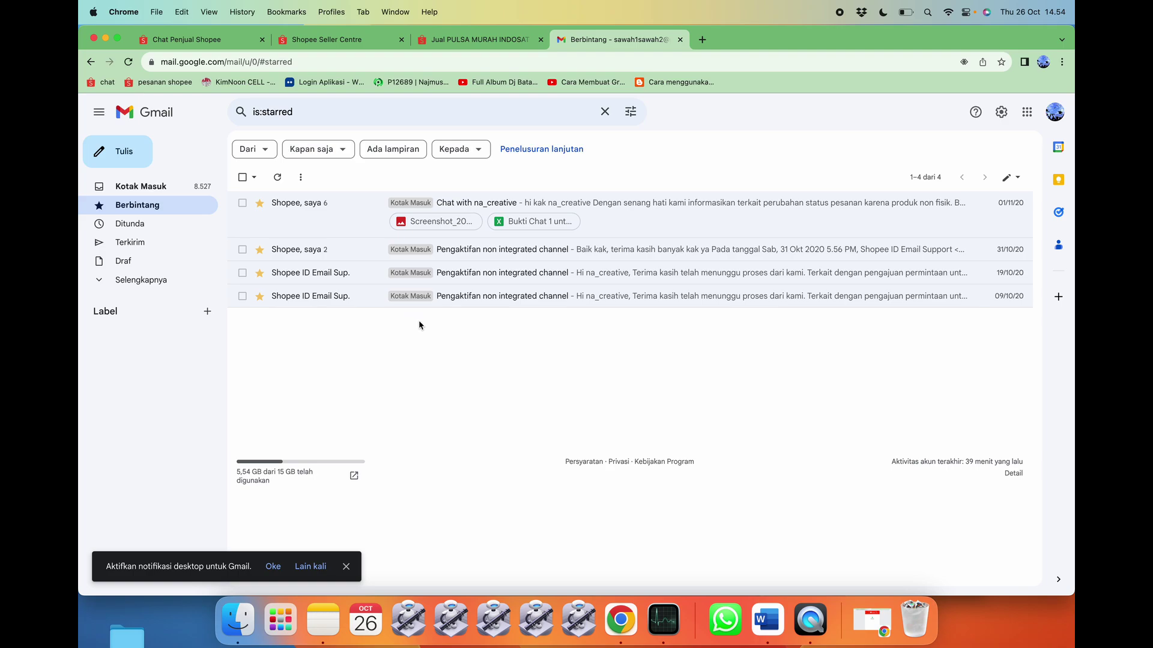
- Open the 31 October 2020 "Pengaktifan non integrated channel" email, expand Shopee's message and highlight the sentence about the activation request
{"action": "left_click", "coordinate": [478, 251]}
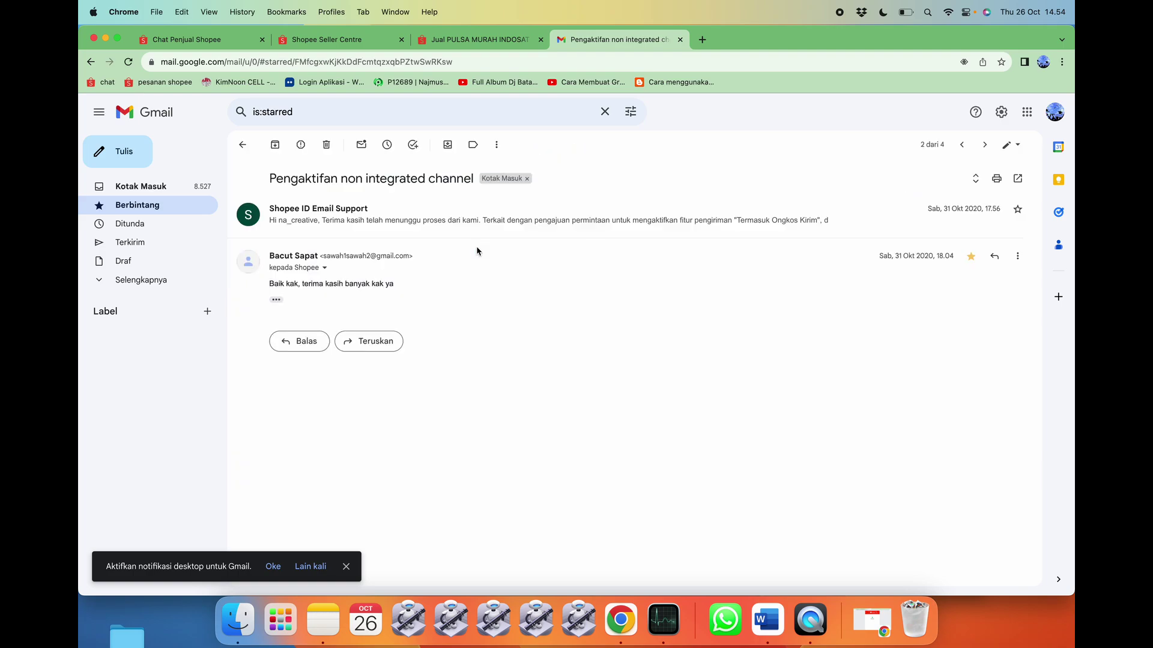
{"action": "left_click", "coordinate": [406, 221]}
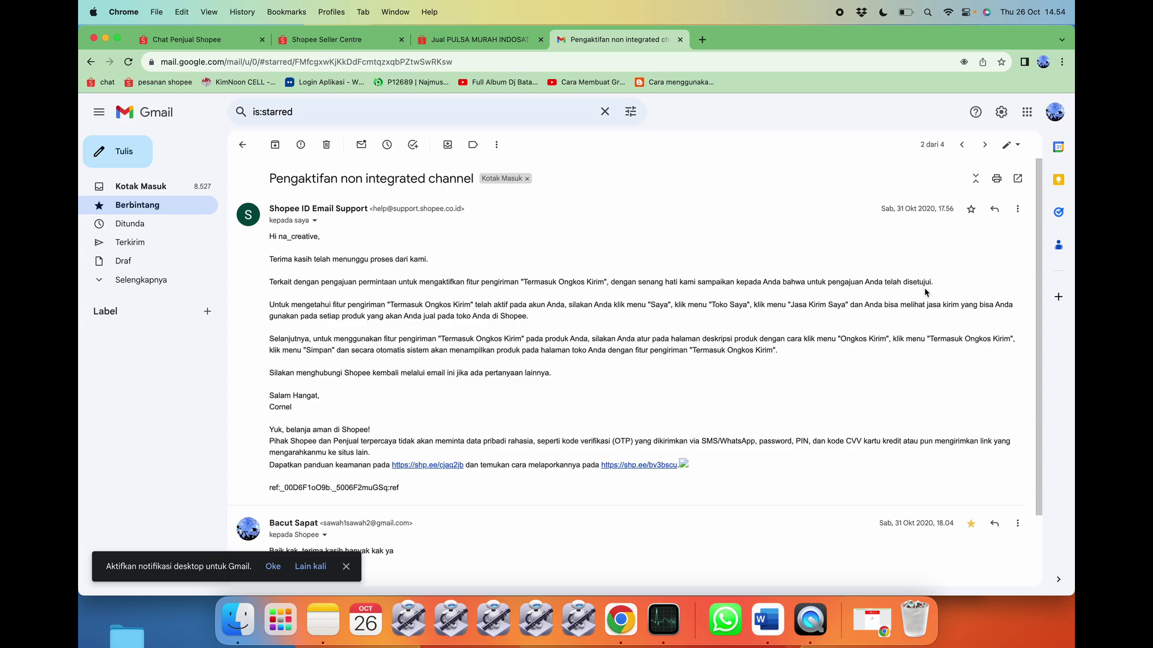
{"action": "left_click_drag", "start_coordinate": [941, 289], "coordinate": [267, 286]}
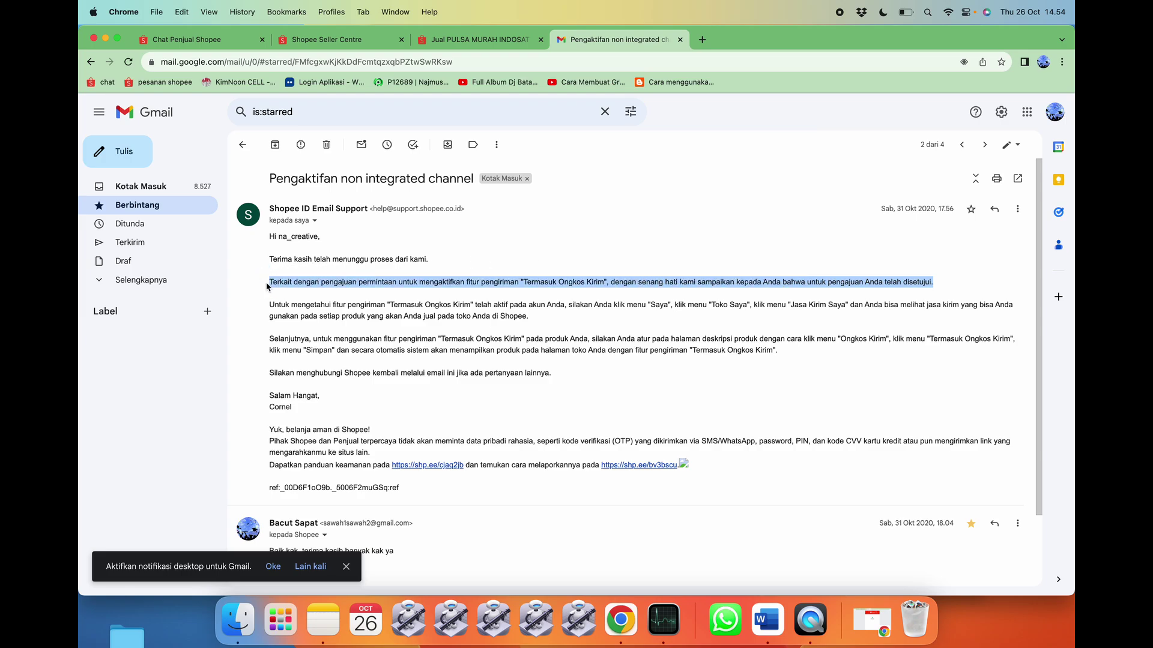
- Open the starred 9 October 2020 "Pengaktifan non integrated channel" email and review the sentence about the activation request
{"action": "left_click", "coordinate": [242, 145]}
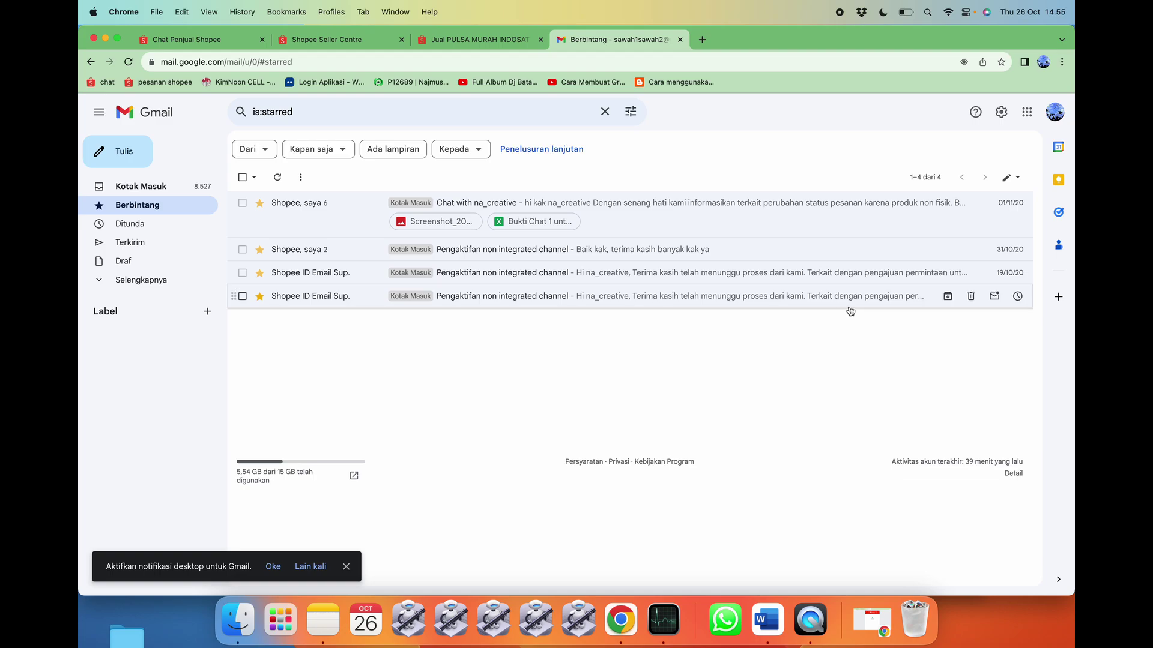
{"action": "left_click", "coordinate": [823, 302]}
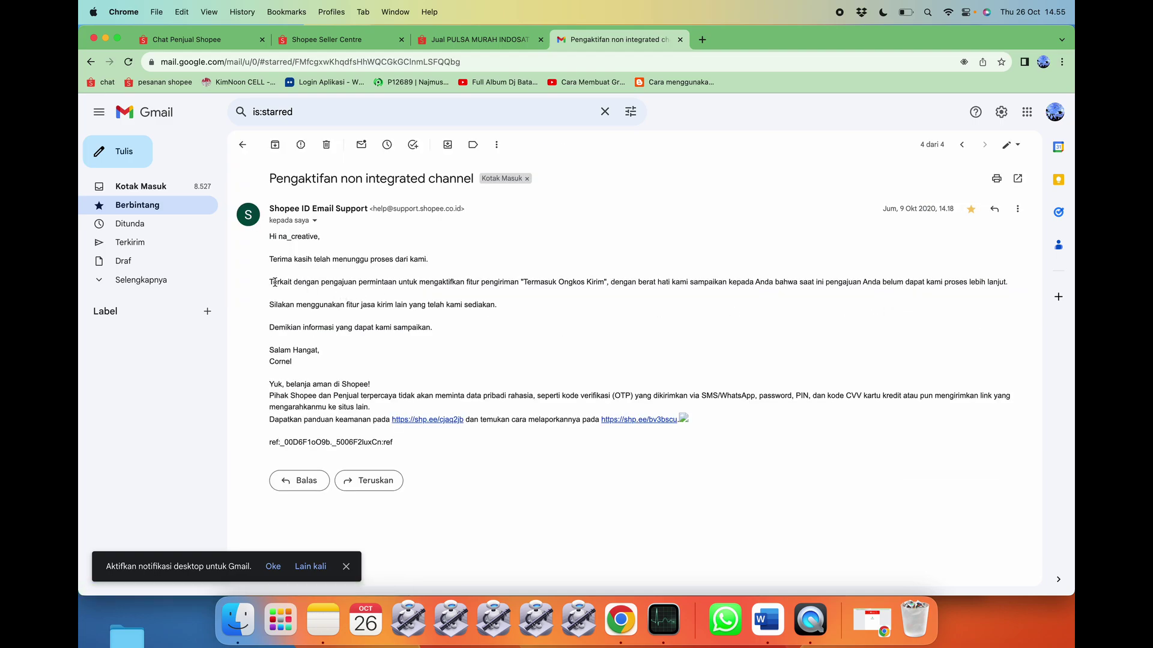
{"action": "left_click_drag", "start_coordinate": [266, 286], "coordinate": [1013, 284]}
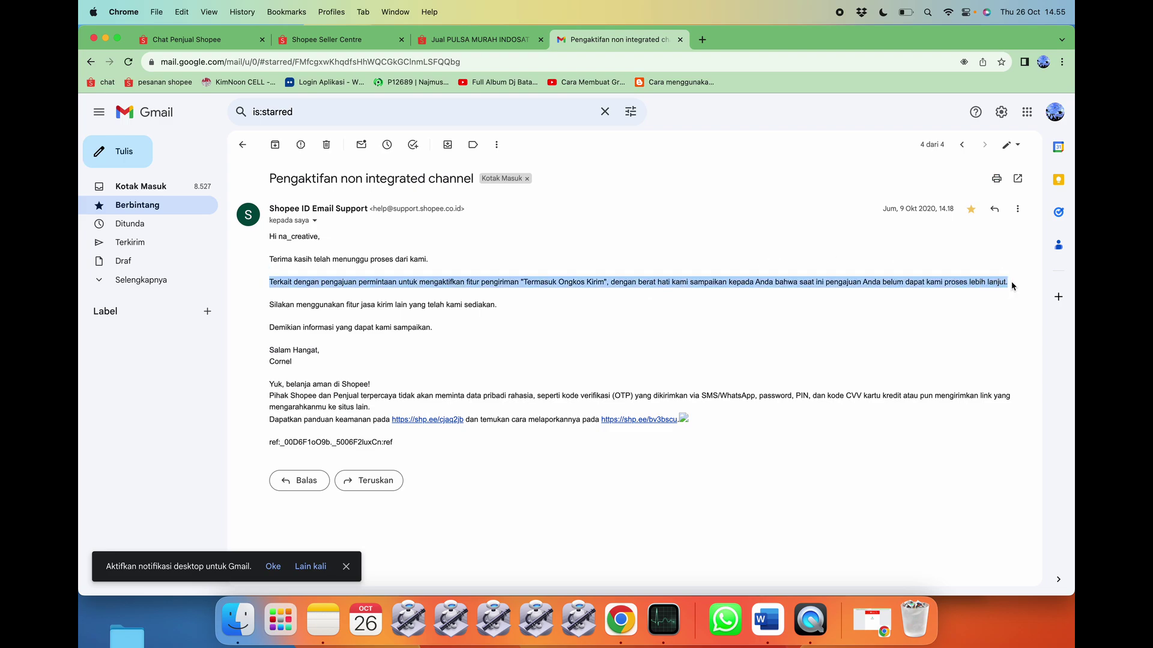
{"action": "left_click", "coordinate": [954, 295]}
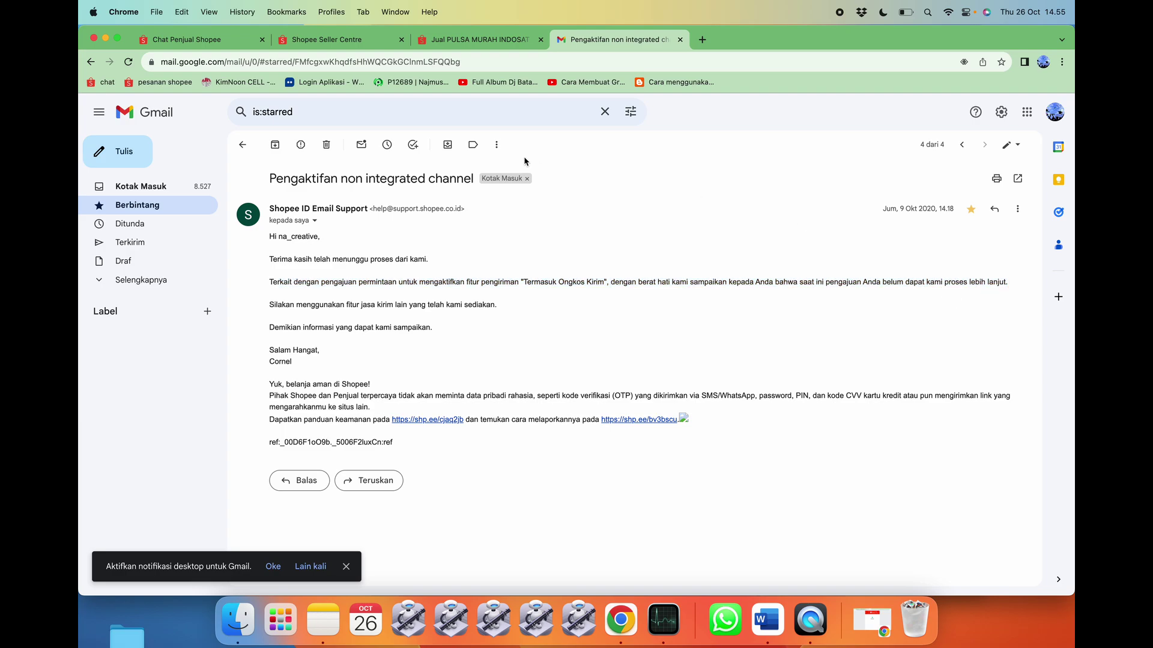
- Open the starred 19 October 2020 "Pengaktifan non integrated channel" email and review its sentence about the activation request
{"action": "left_click", "coordinate": [242, 145]}
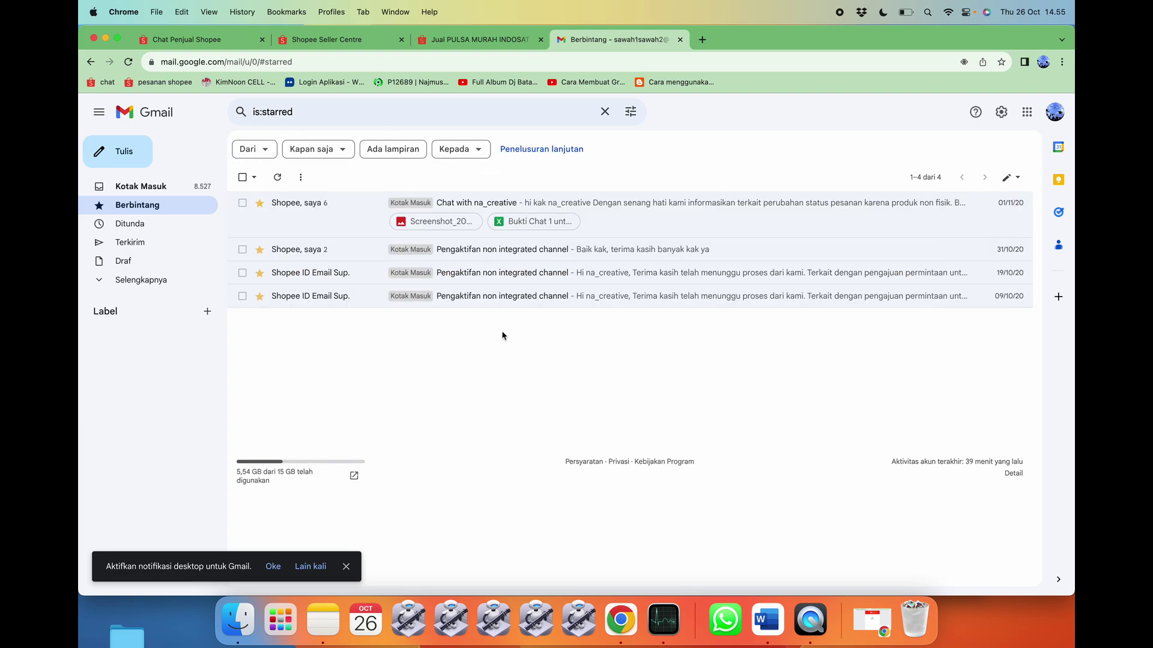
{"action": "left_click", "coordinate": [489, 275]}
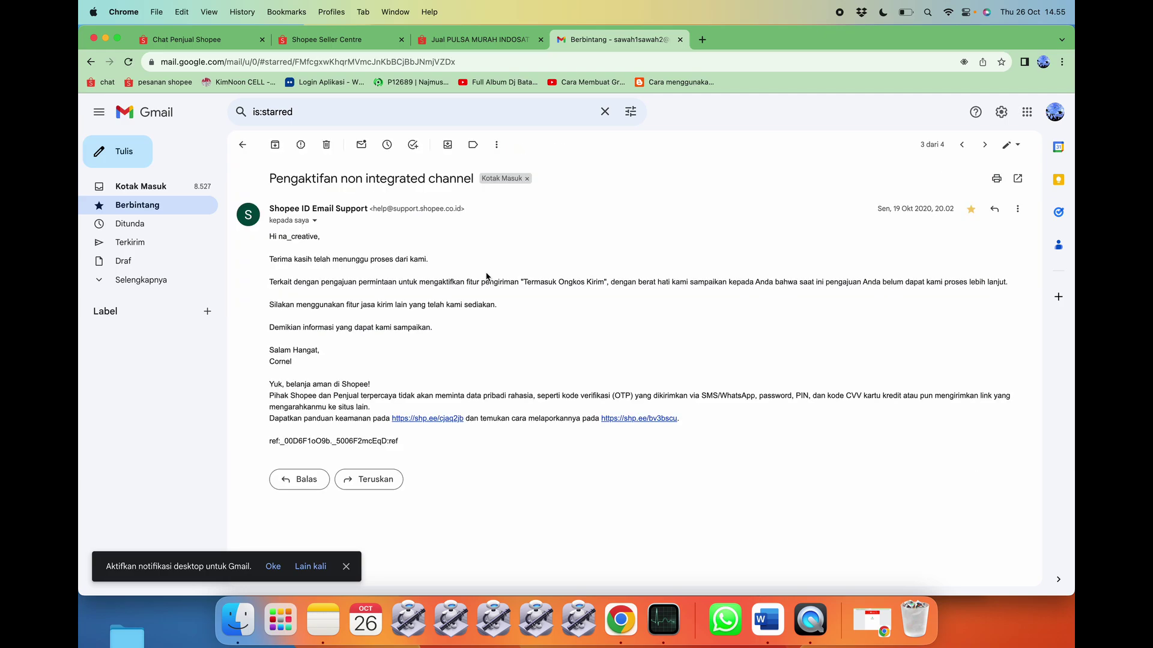
{"action": "left_click_drag", "start_coordinate": [266, 282], "coordinate": [852, 281]}
{"action": "left_click", "coordinate": [949, 278]}
{"action": "left_click_drag", "start_coordinate": [950, 278], "coordinate": [1011, 286]}
{"action": "left_click", "coordinate": [761, 355]}
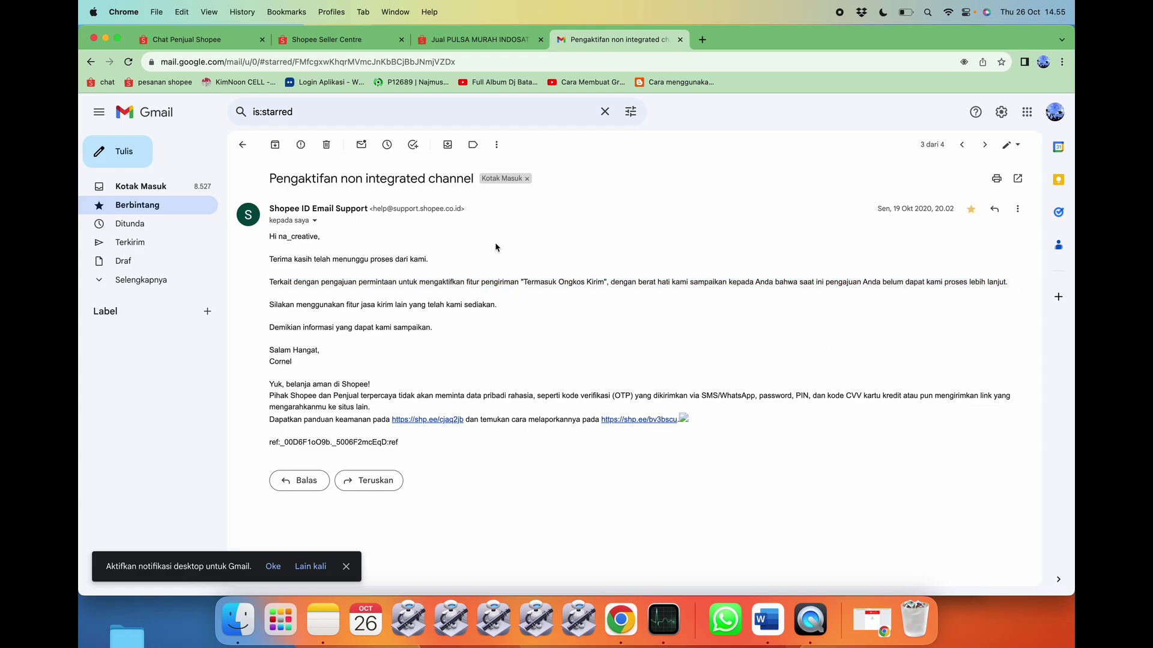
- Reopen the starred 31 October 2020 "Pengaktifan non integrated channel" email, read Shopee's expanded message and return to the starred list
{"action": "left_click", "coordinate": [244, 147]}
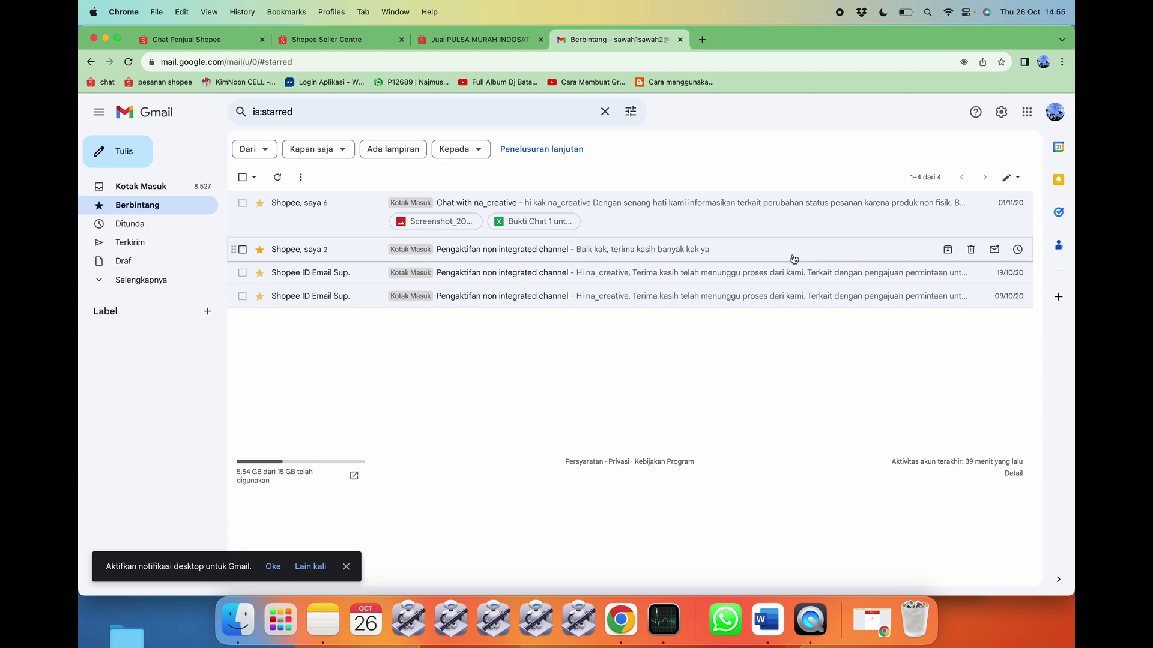
{"action": "left_click", "coordinate": [537, 258]}
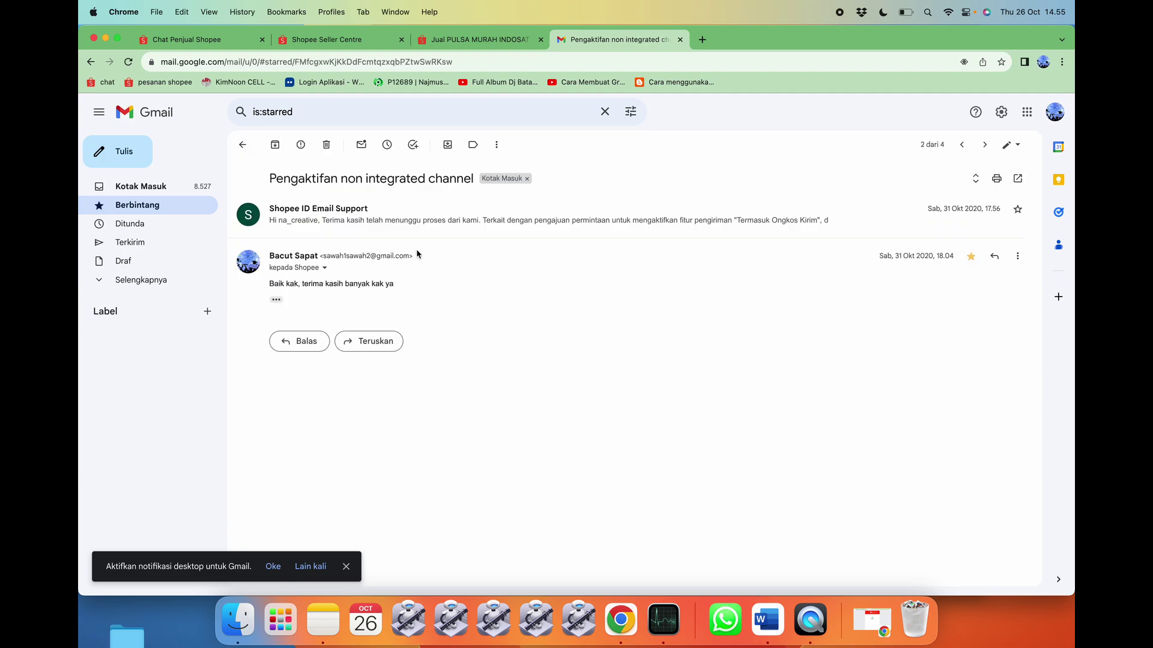
{"action": "left_click", "coordinate": [398, 219]}
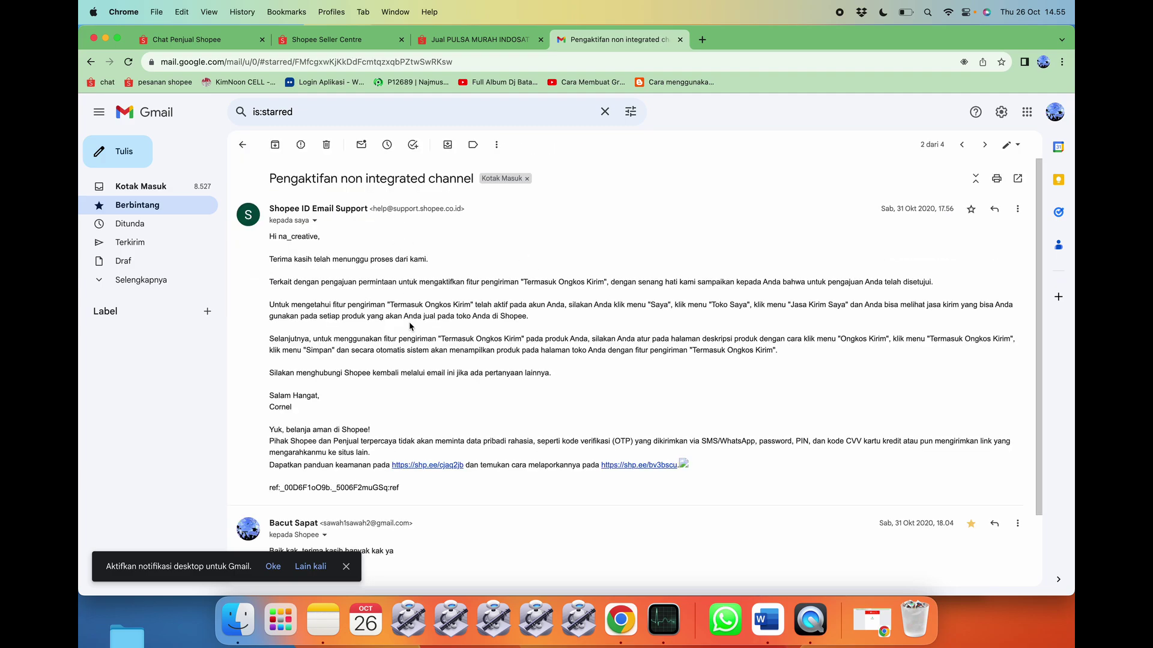
{"action": "left_click", "coordinate": [242, 145]}
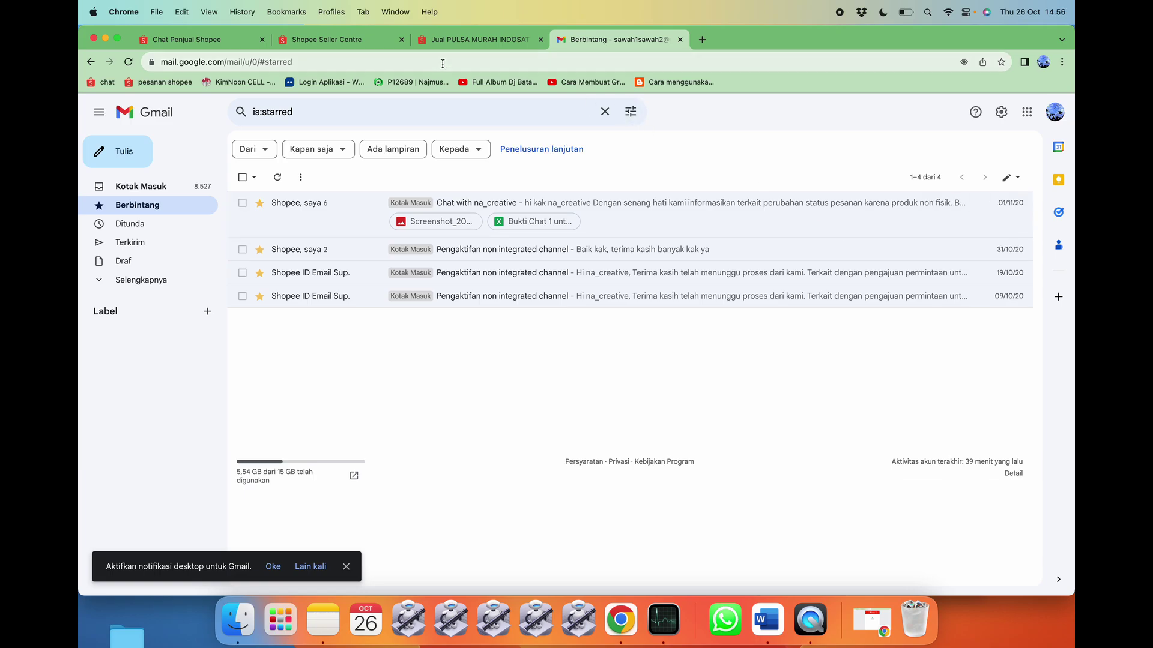
- Return to the product details page in Shopee Seller Centre and leave it for the product list, discarding the changes
{"action": "left_click", "coordinate": [347, 40]}
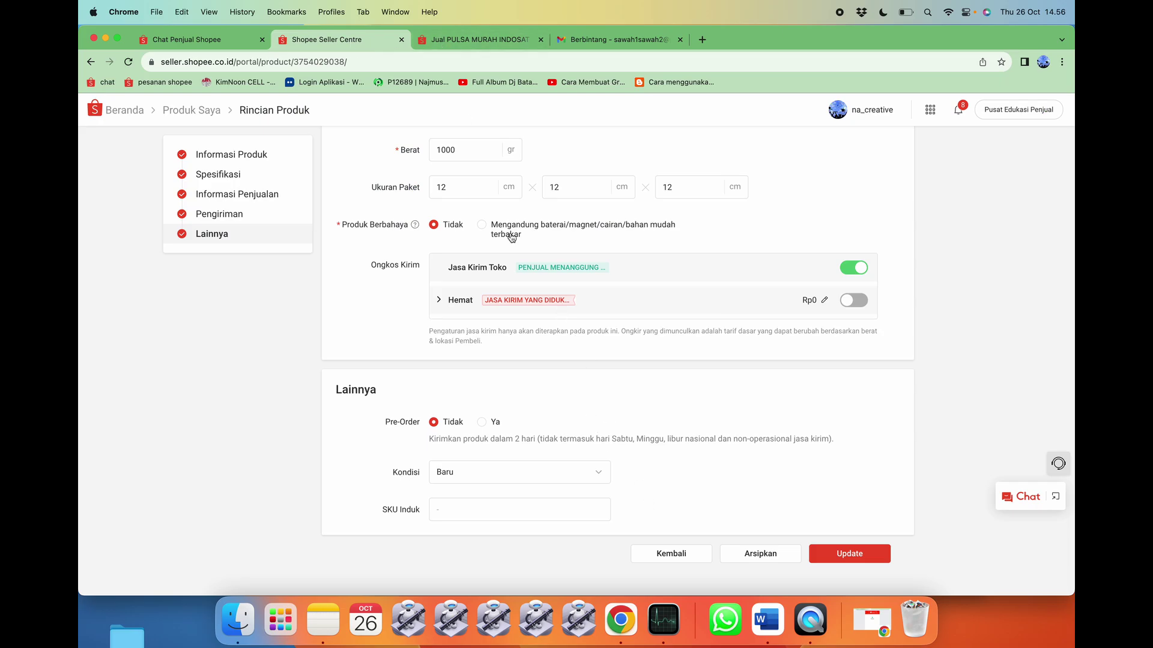
{"action": "left_click", "coordinate": [228, 46]}
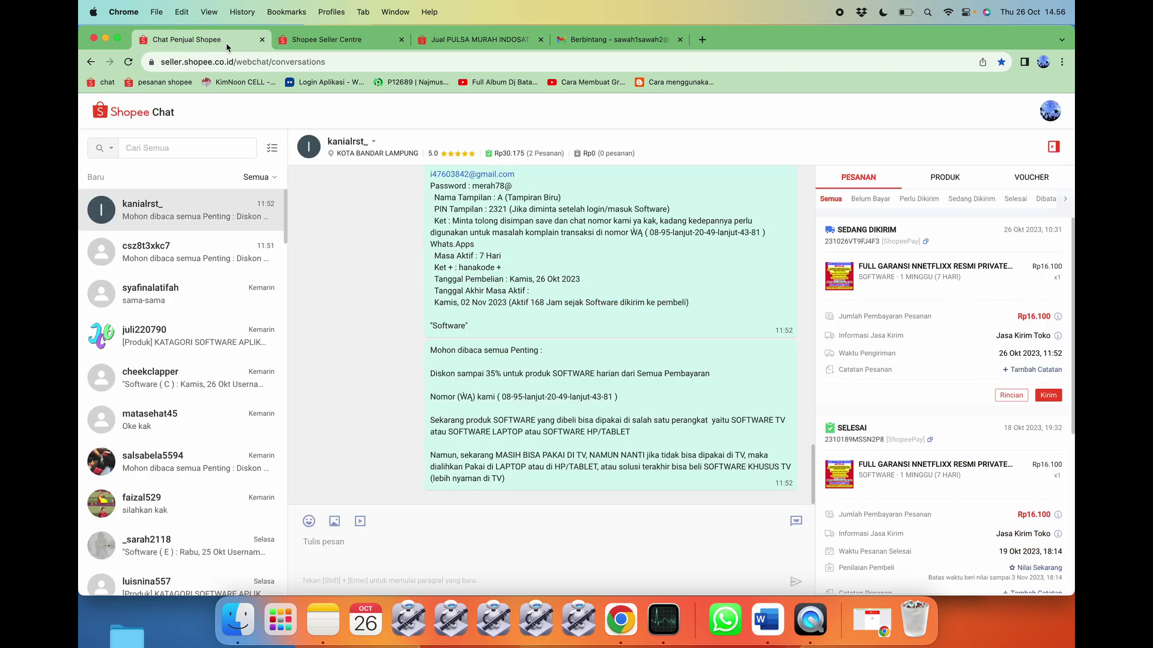
{"action": "left_click", "coordinate": [315, 39]}
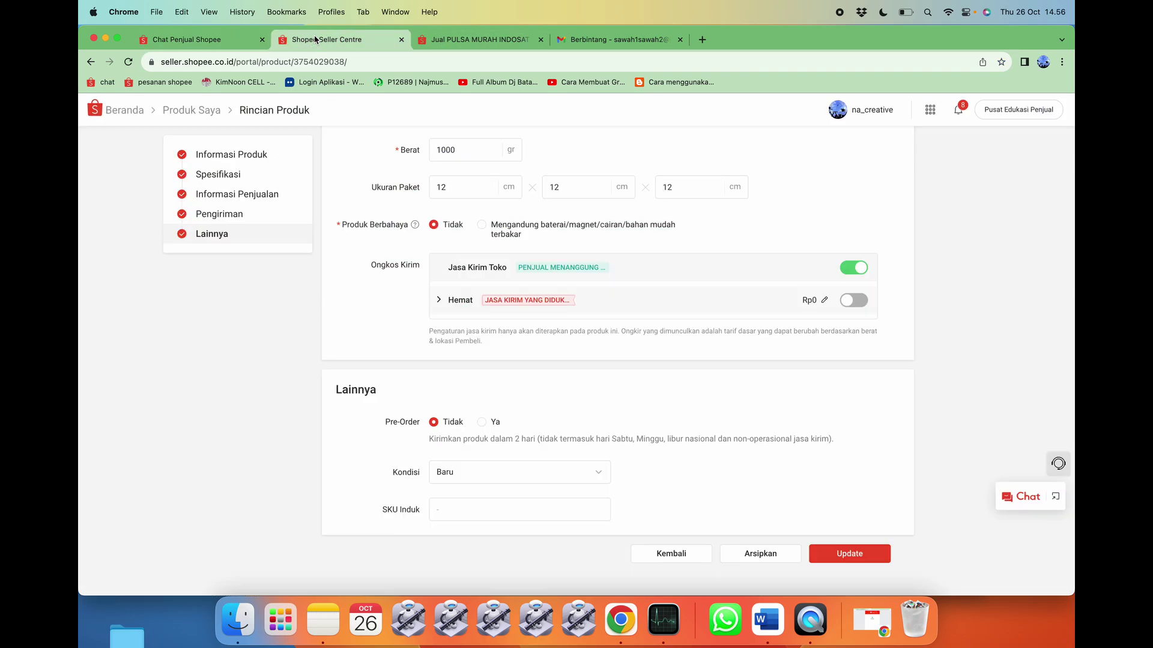
{"action": "left_click", "coordinate": [681, 560]}
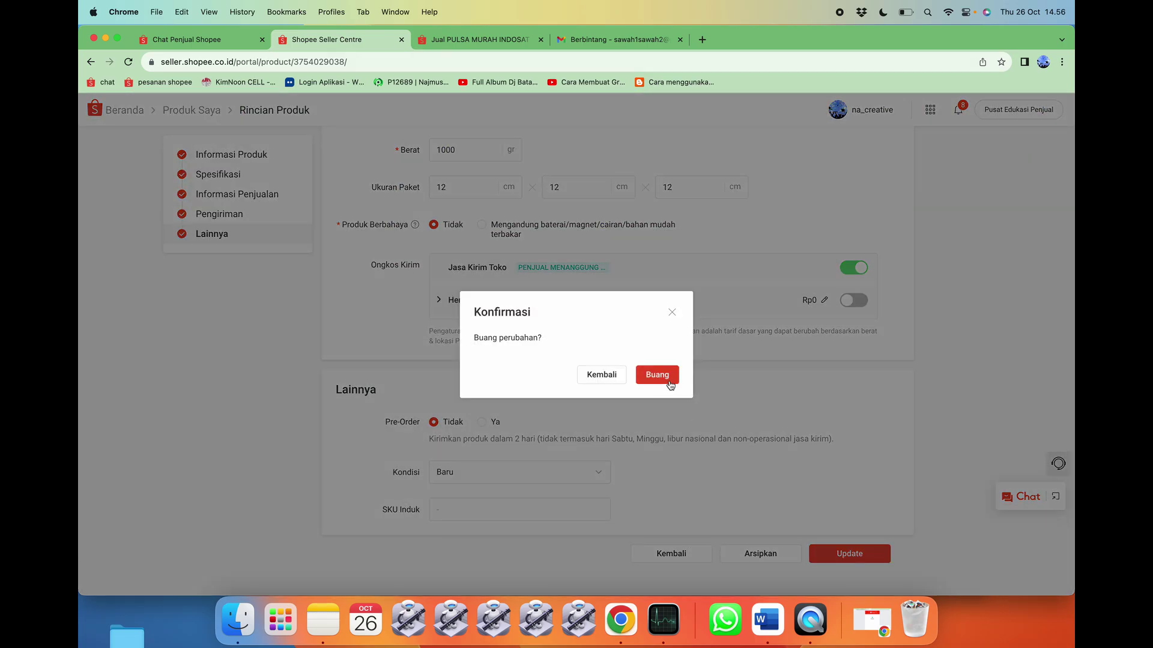
{"action": "left_click", "coordinate": [670, 384]}
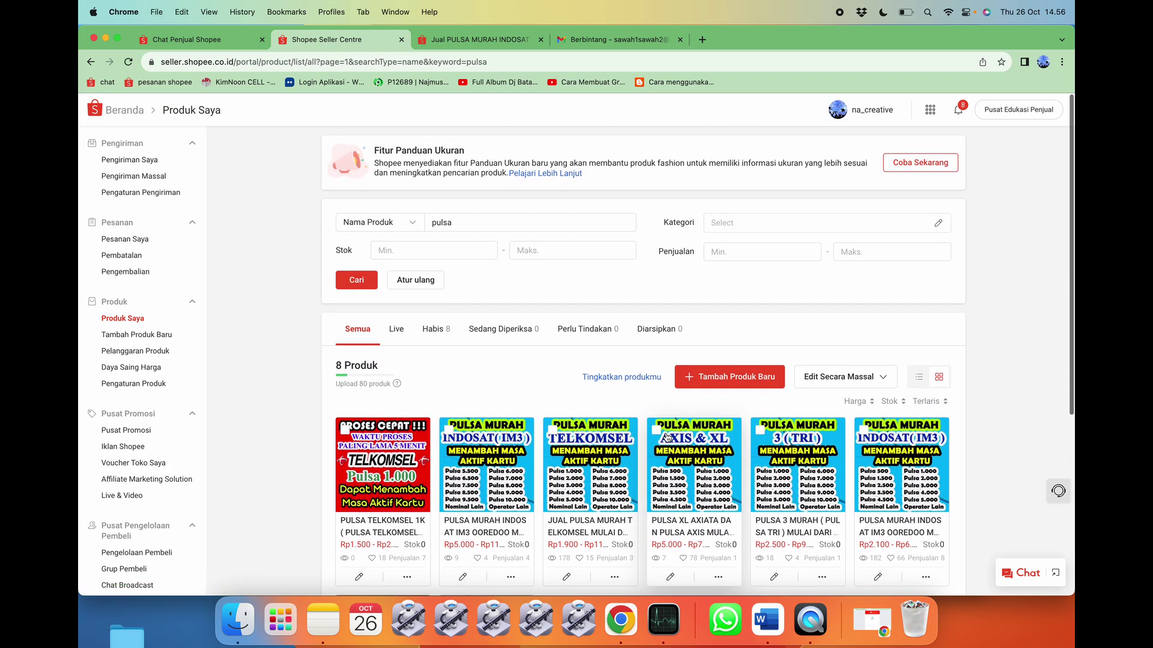
- Open the "JUAL PULSA MURAH TELKOMSEL" product and check the Jasa Kirim Toko option in its shipping cost settings
{"action": "scroll", "coordinate": [667, 437], "scroll_direction": "down", "scroll_amount": 1}
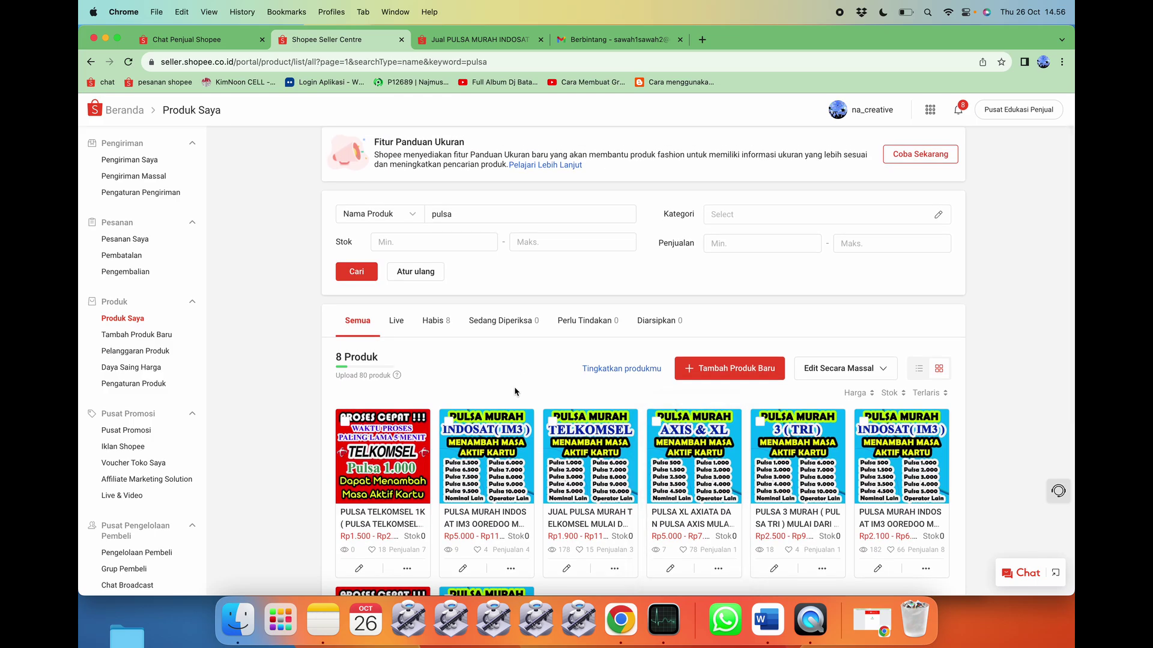
{"action": "left_click", "coordinate": [580, 522]}
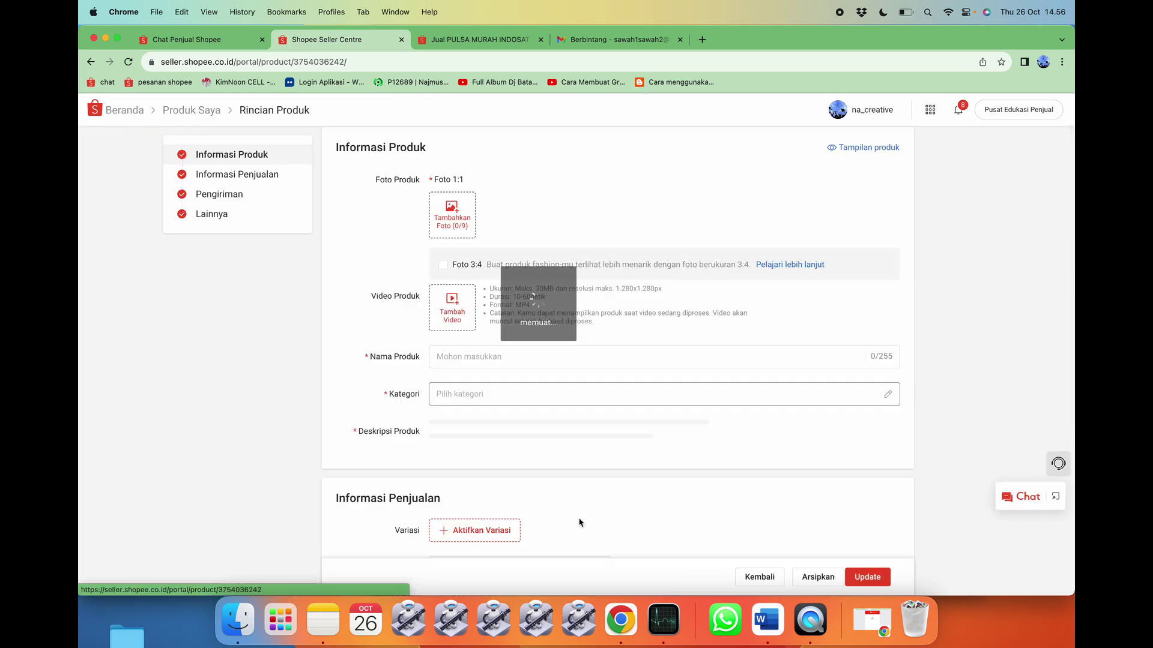
{"action": "scroll", "coordinate": [579, 520], "scroll_direction": "down", "scroll_amount": 2}
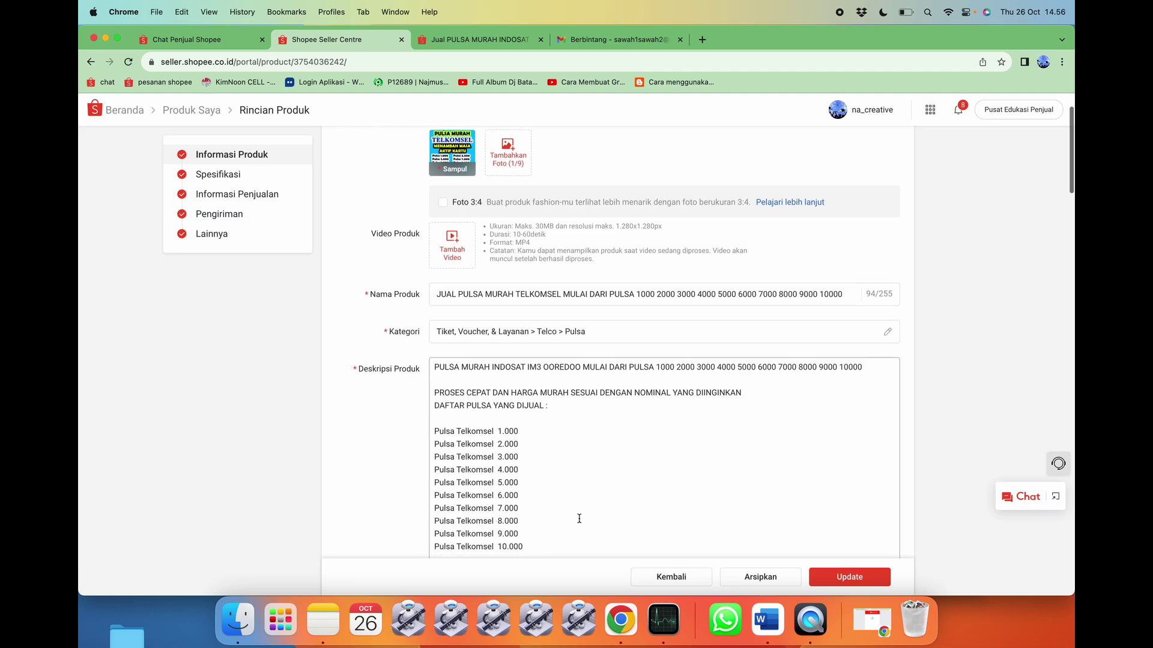
{"action": "scroll", "coordinate": [579, 519], "scroll_direction": "down", "scroll_amount": 20}
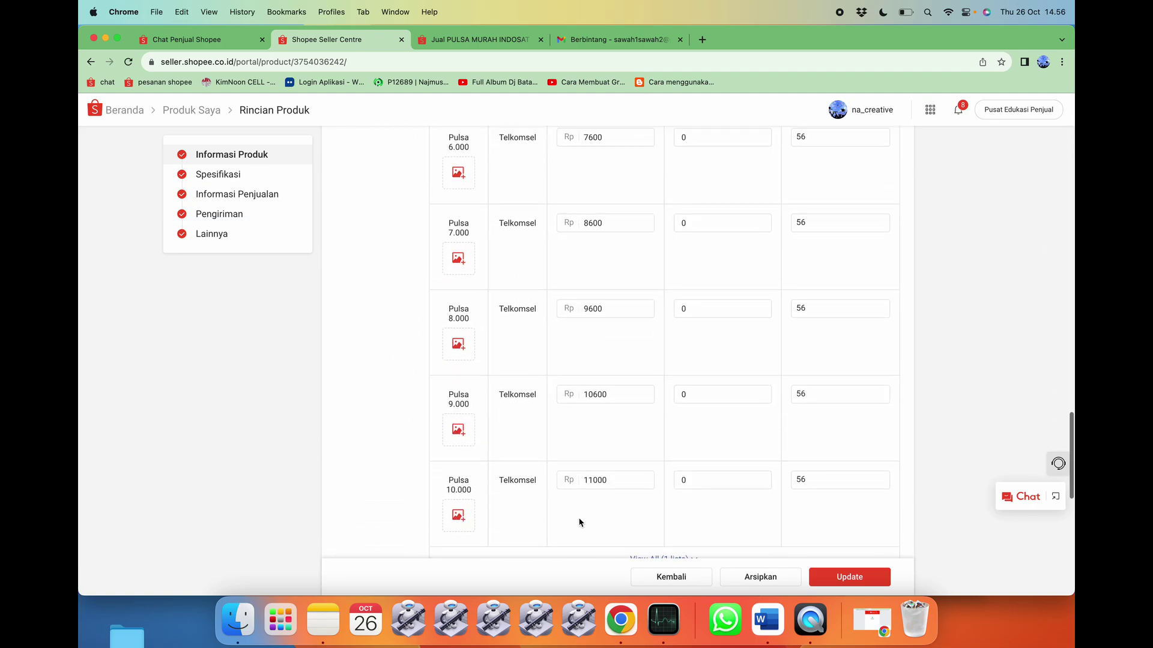
{"action": "scroll", "coordinate": [580, 522], "scroll_direction": "down", "scroll_amount": 15}
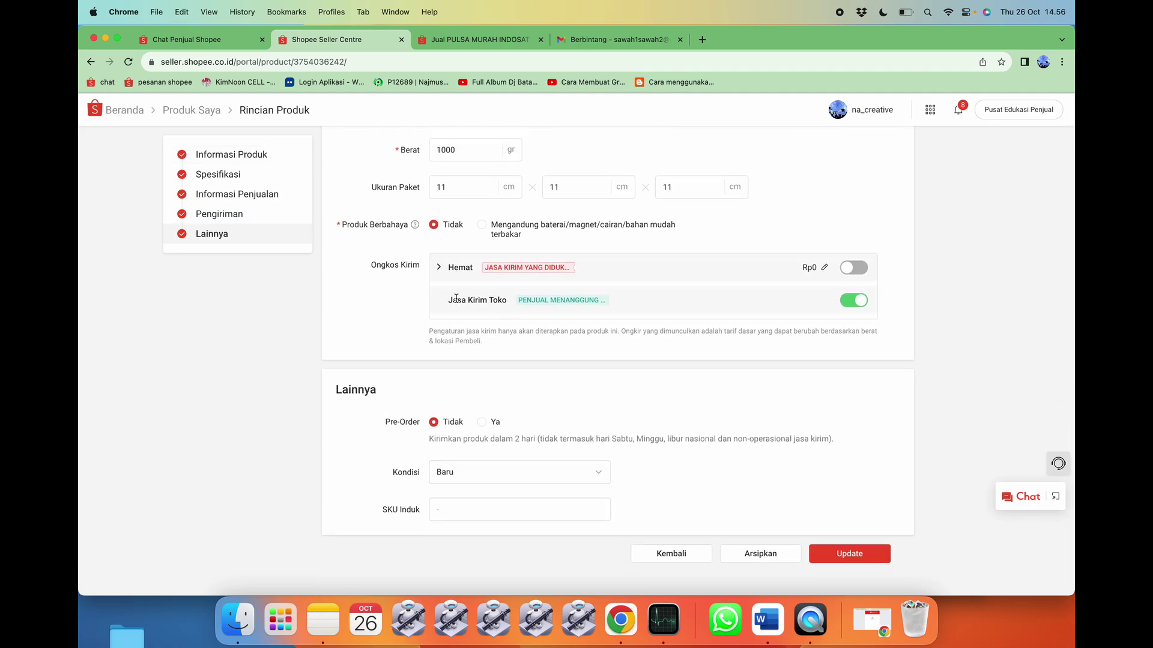
- Restore the minimized browser window, open the other shop's "JUAL PULSA AXIS DAN XL AXIATA" product and check its shipping settings for comparison
{"action": "left_click", "coordinate": [872, 622]}
{"action": "left_click", "coordinate": [186, 39]}
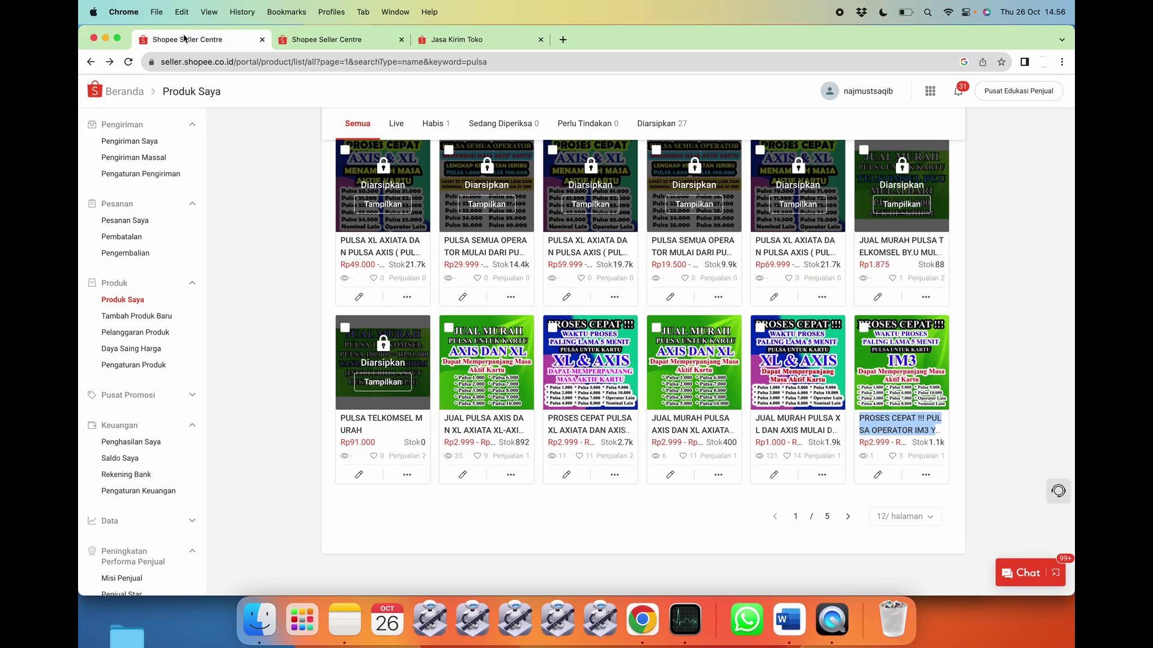
{"action": "left_click", "coordinate": [484, 422]}
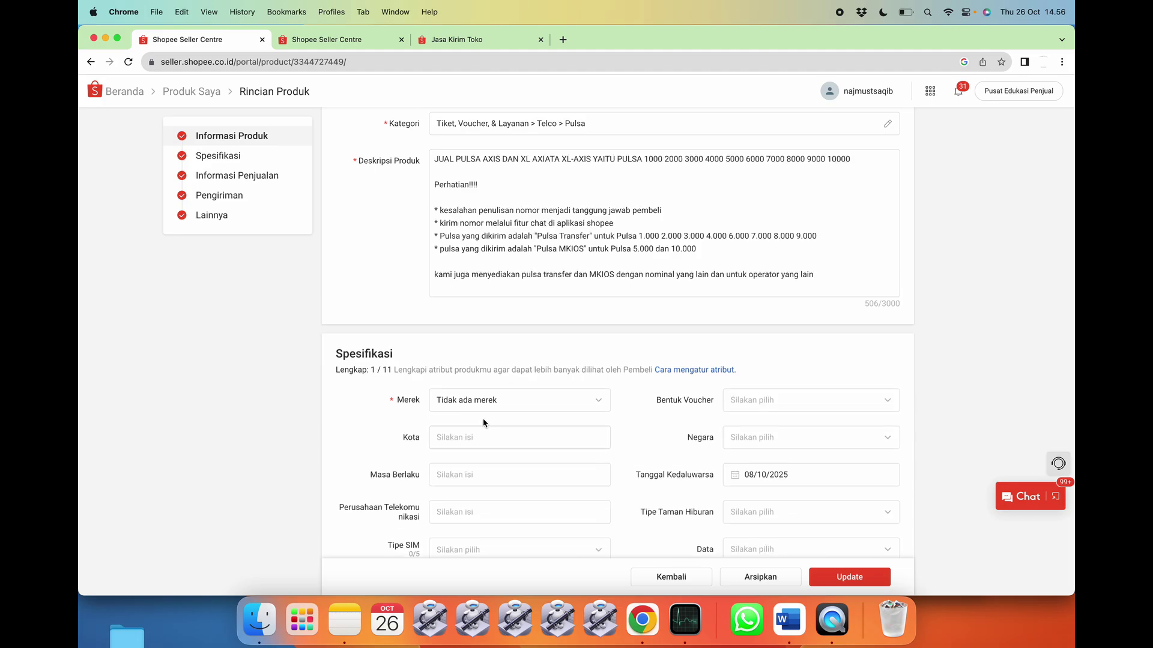
{"action": "scroll", "coordinate": [484, 422], "scroll_direction": "down", "scroll_amount": 10}
{"action": "scroll", "coordinate": [484, 422], "scroll_direction": "down", "scroll_amount": 10}
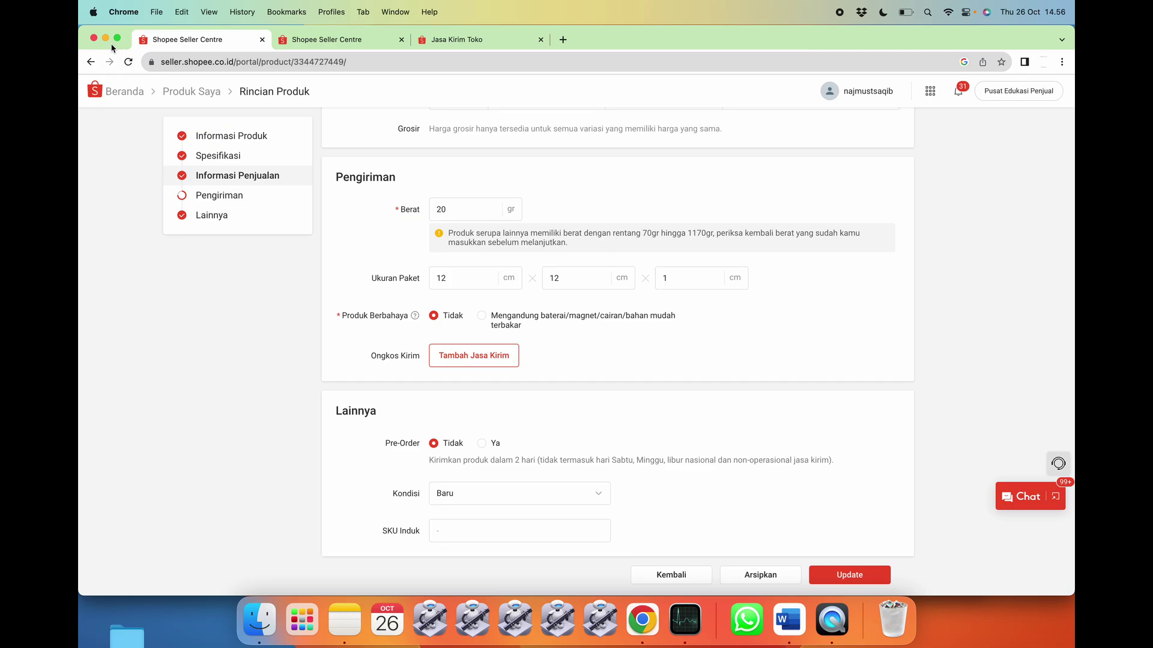
- Close both browser windows to return to the "text tutorial" document in Word
{"action": "left_click", "coordinate": [93, 39]}
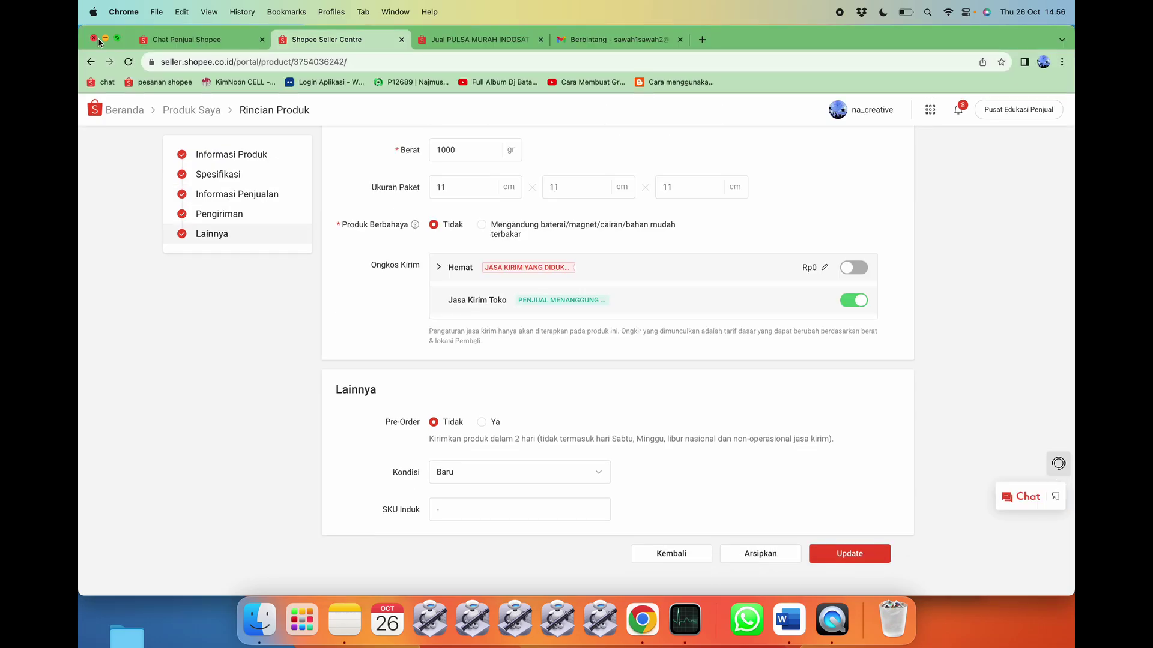
{"action": "left_click", "coordinate": [94, 39]}
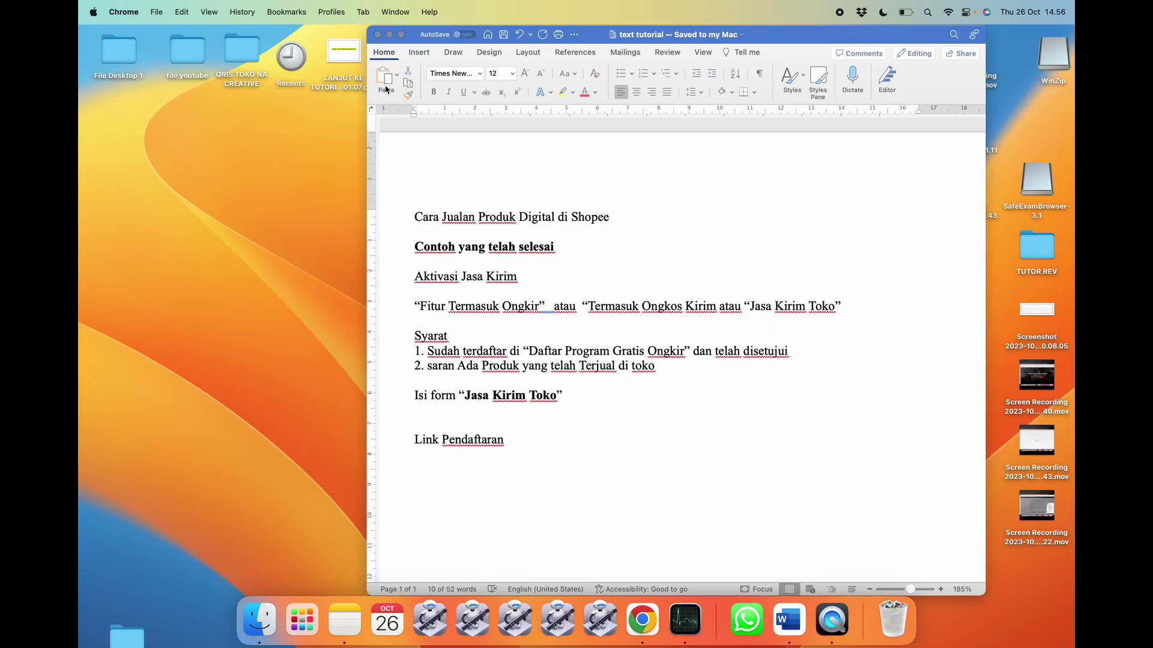